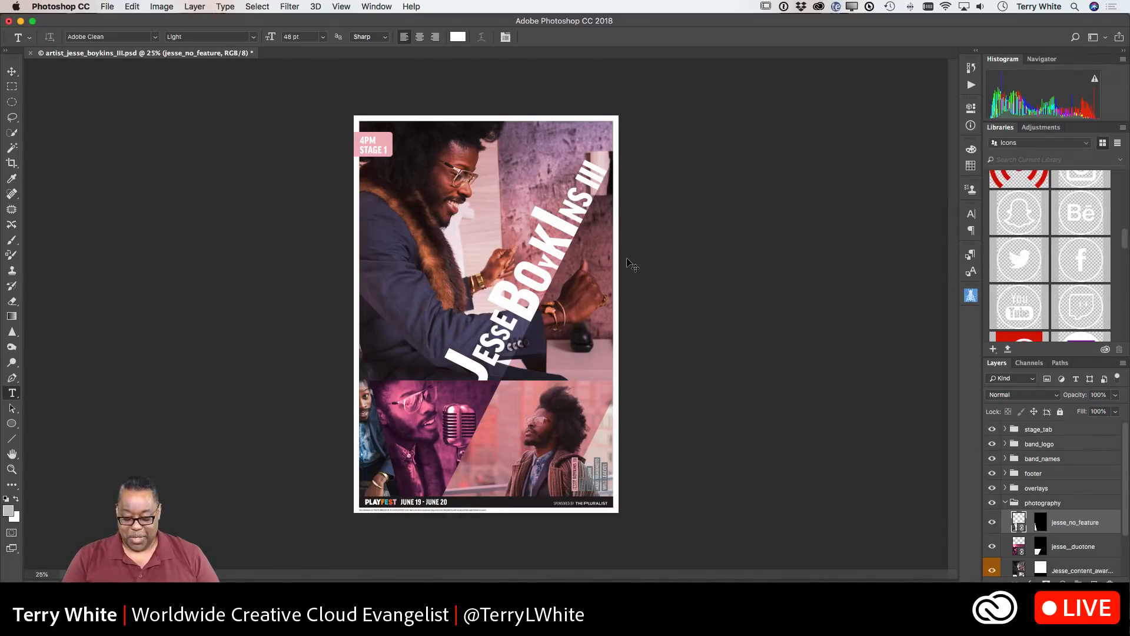
# Toggle the stage_tab, band_logo, band_names and footer layer groups off and on to examine what each adds to the poster
pyautogui.press('super+equal')
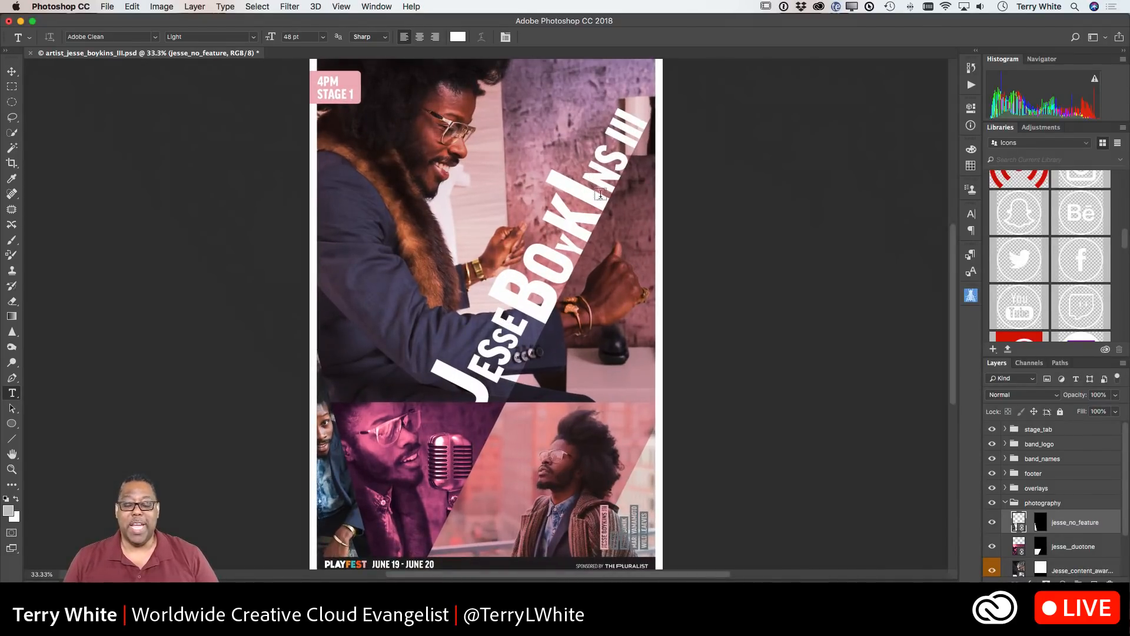
pyautogui.click(11, 71)
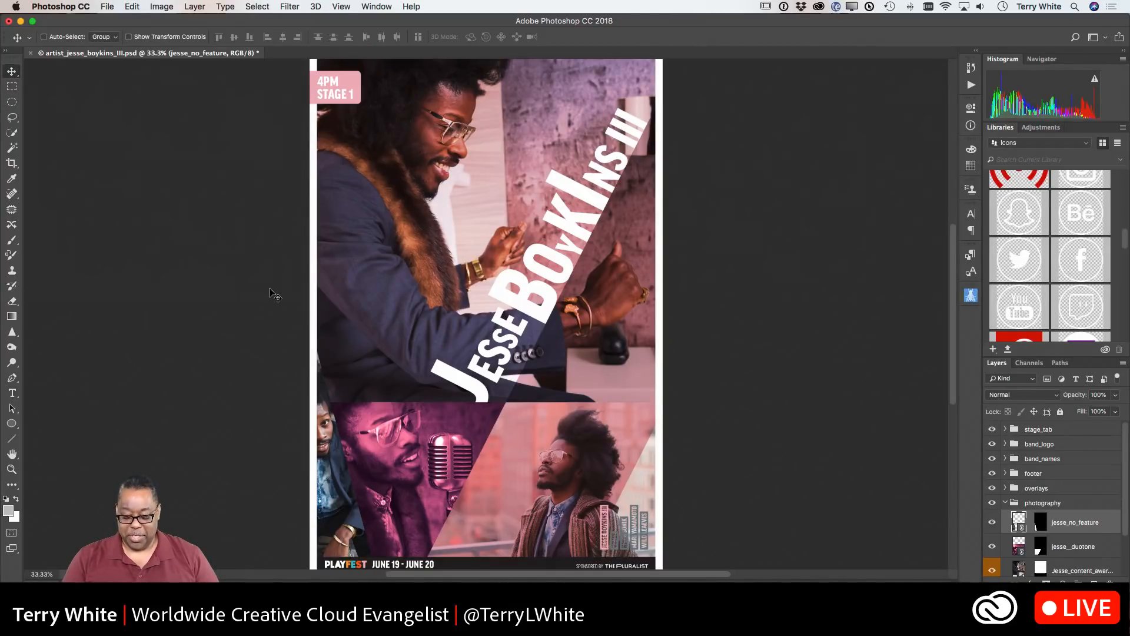
pyautogui.press('super+minus')
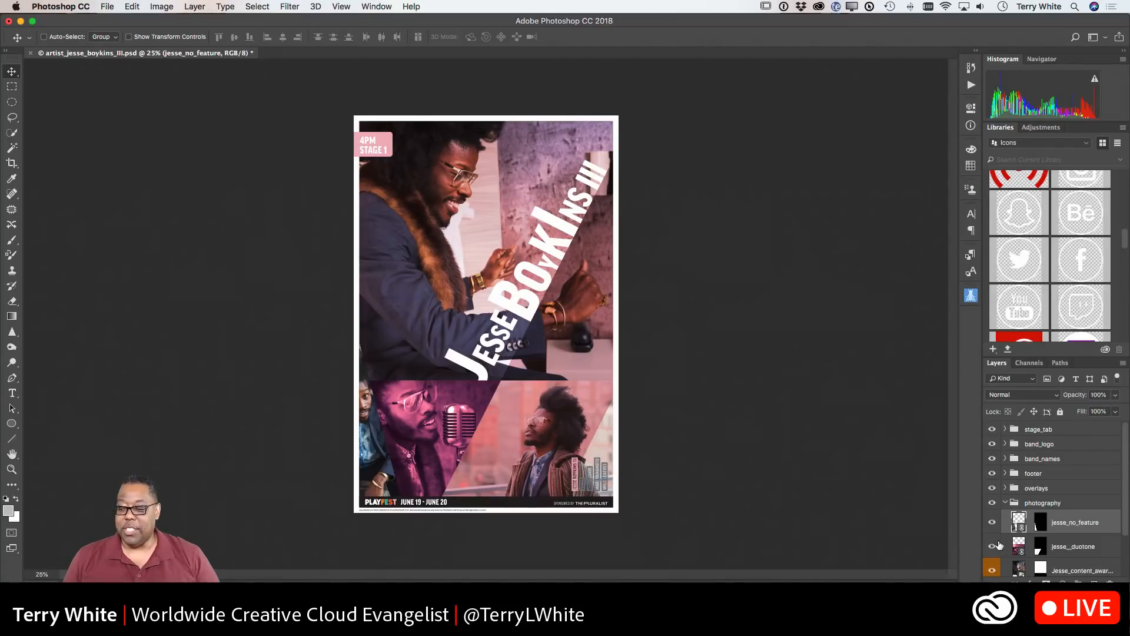
pyautogui.click(992, 431)
pyautogui.click(993, 430)
pyautogui.click(992, 445)
pyautogui.click(992, 445)
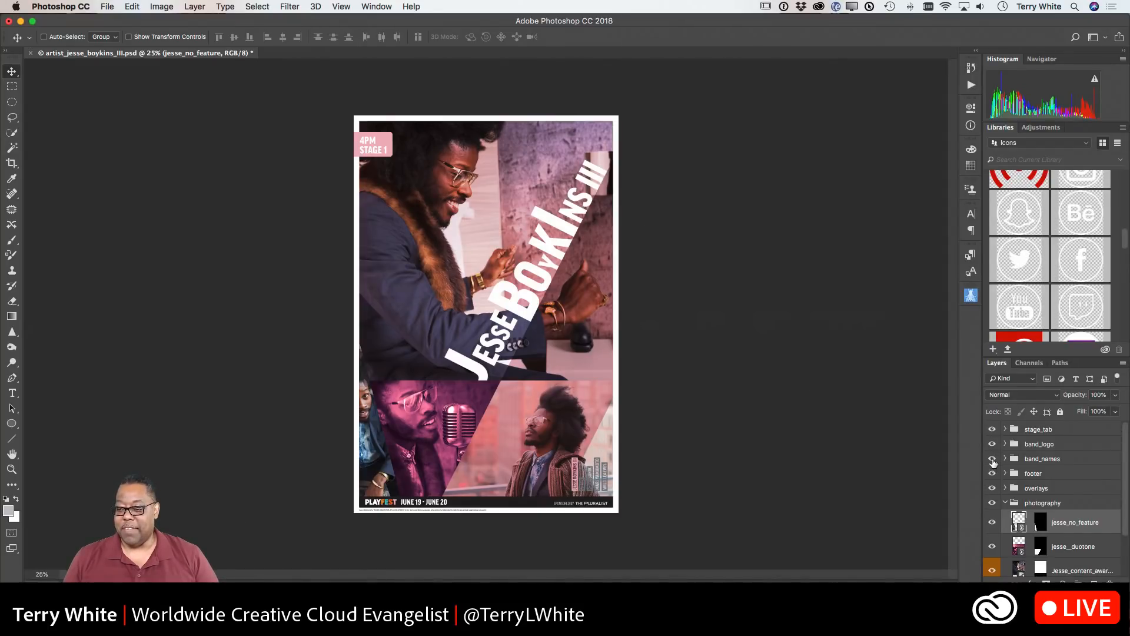
pyautogui.click(993, 459)
pyautogui.click(993, 474)
pyautogui.click(992, 459)
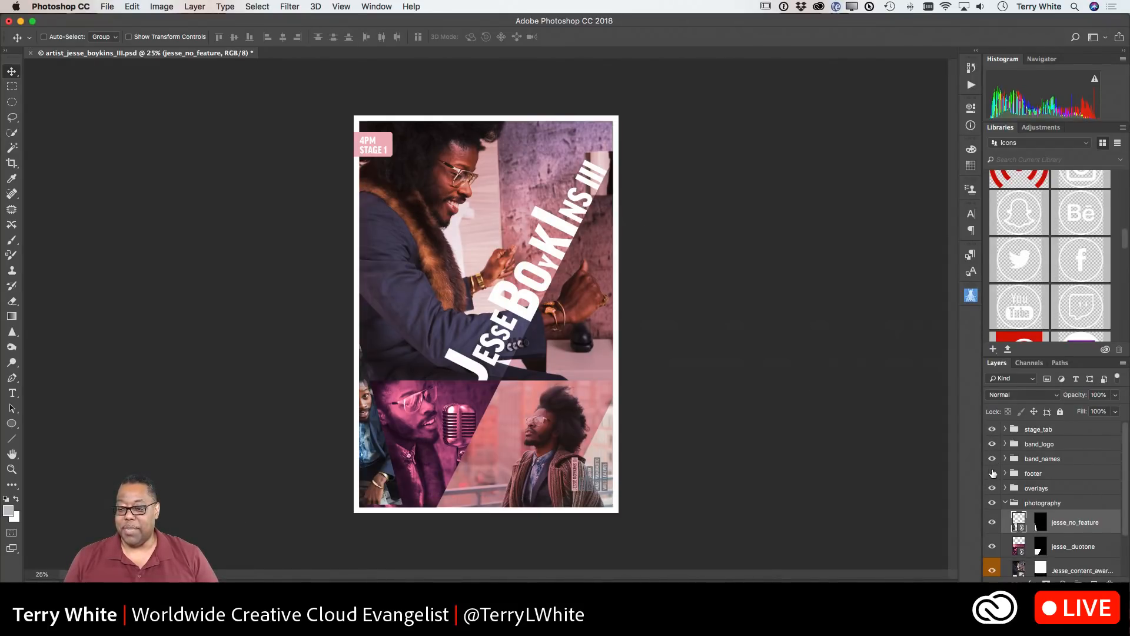
pyautogui.click(992, 473)
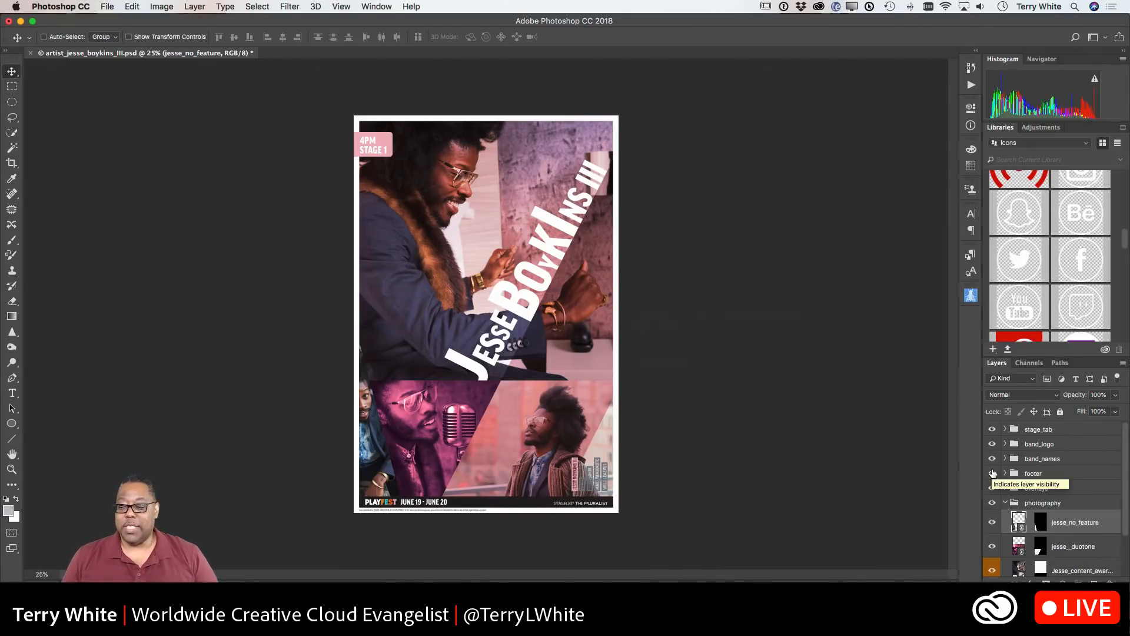
pyautogui.scroll(-3, 1007, 489)
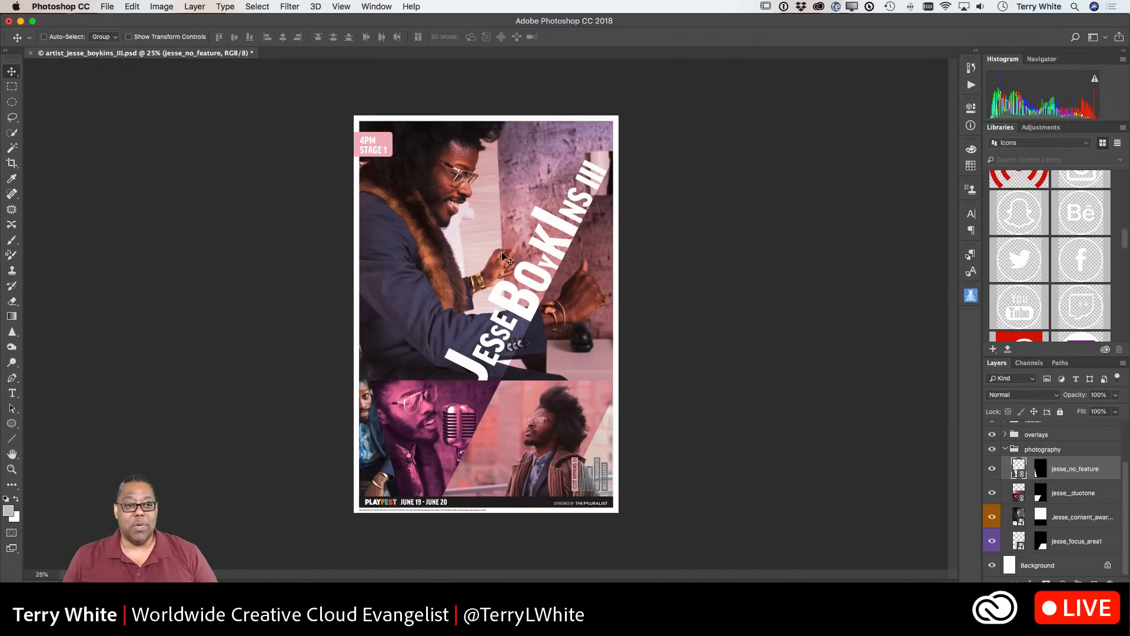
pyautogui.click(108, 7)
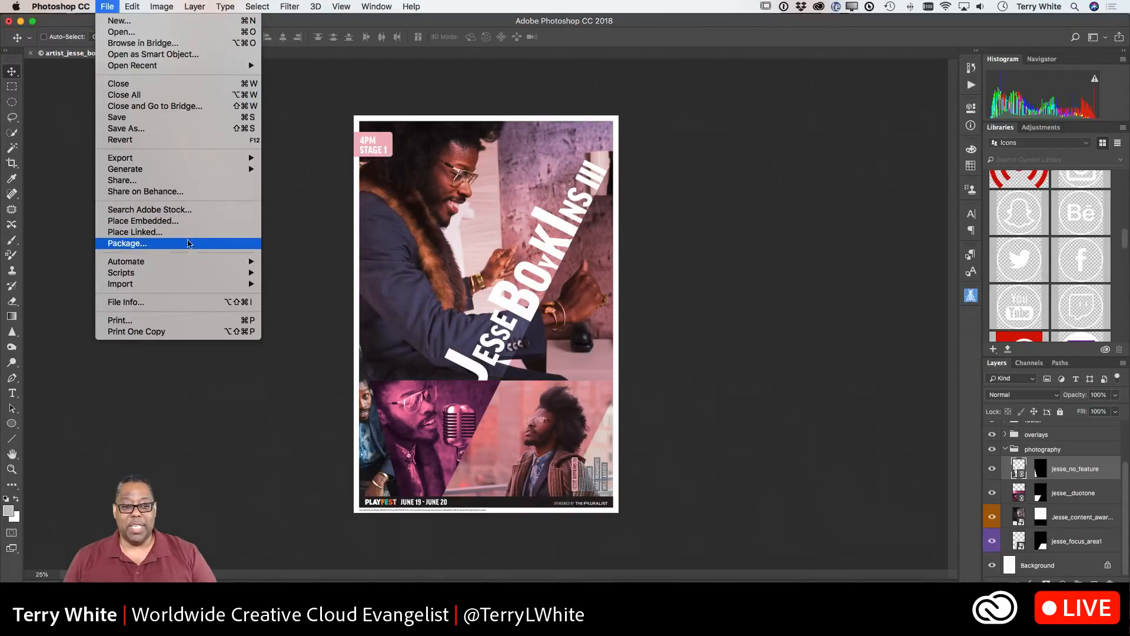
pyautogui.click(282, 247)
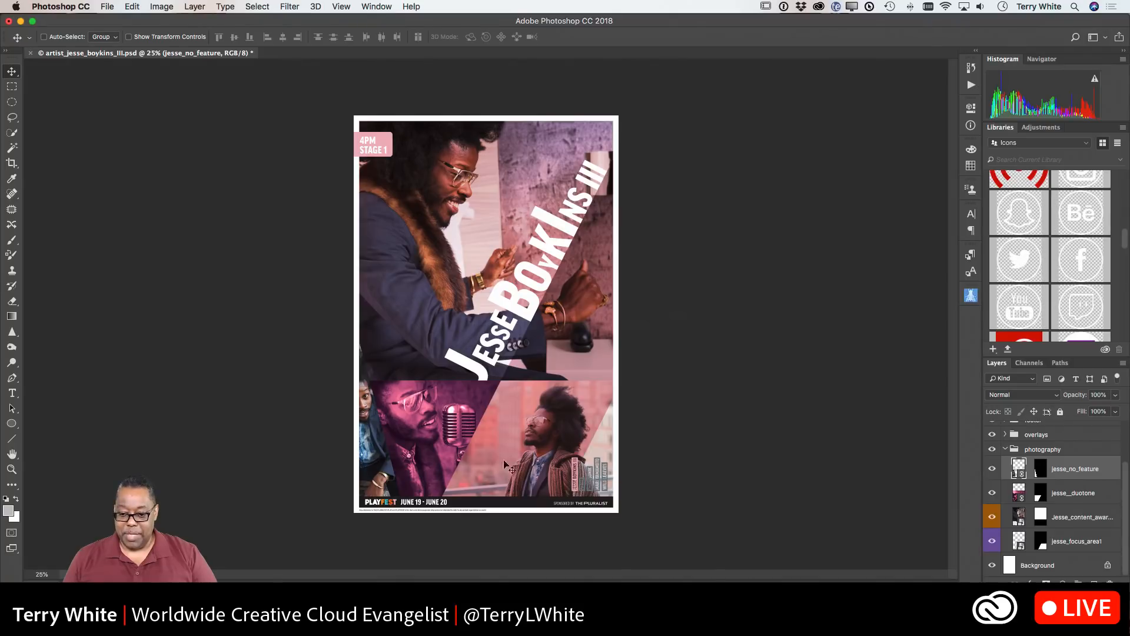
# Open the contents of the jesse_focus_area1 smart object in the photography group for editing
pyautogui.doubleClick(1017, 549)
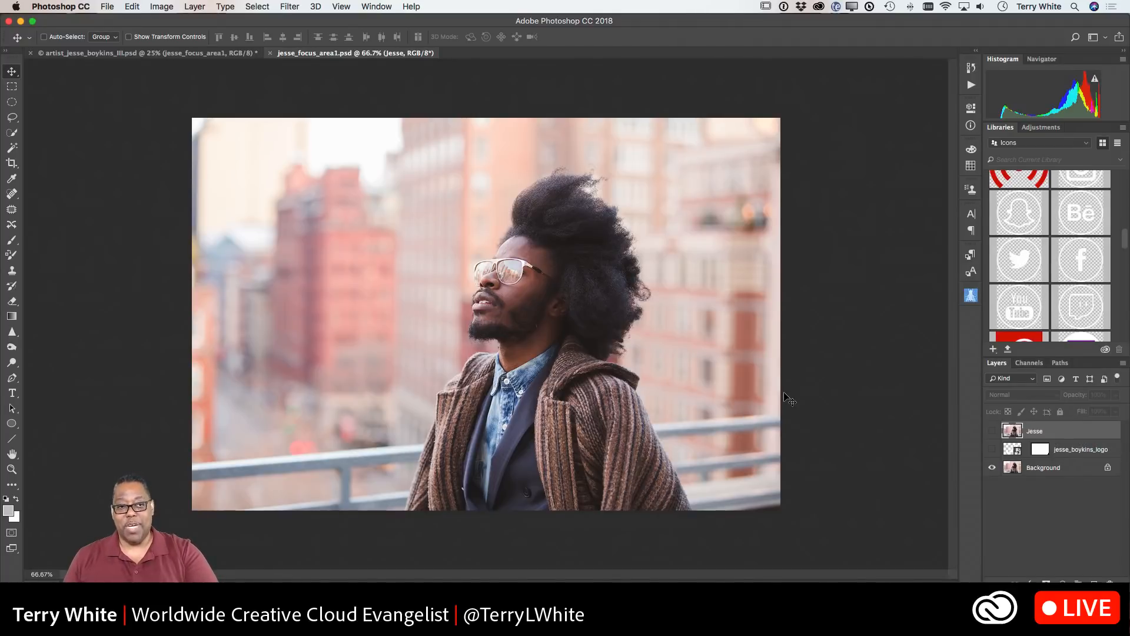
# Preview the jesse_boykins_logo and Jesse layers by toggling their visibility, leaving both layers hidden
pyautogui.click(991, 449)
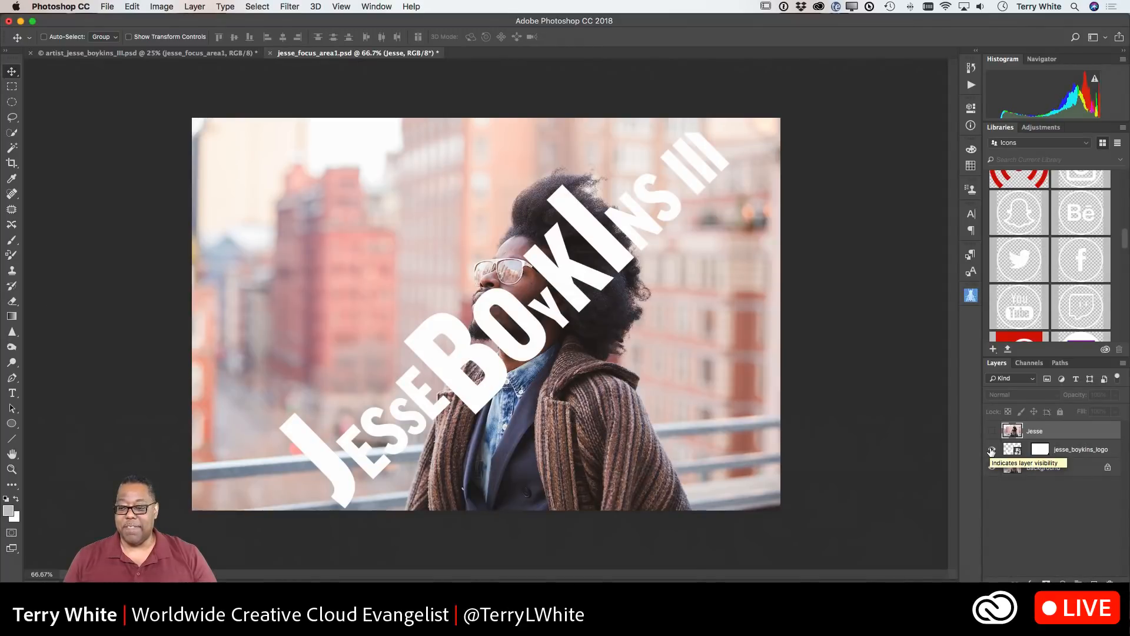
pyautogui.click(991, 449)
pyautogui.click(992, 432)
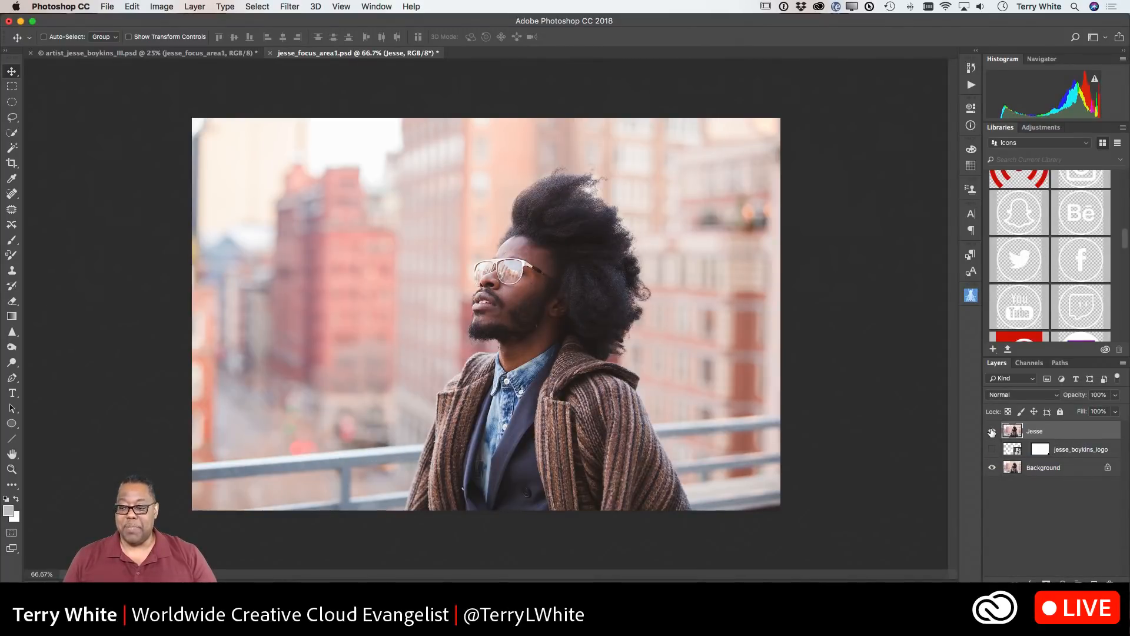
pyautogui.click(992, 432)
pyautogui.click(993, 432)
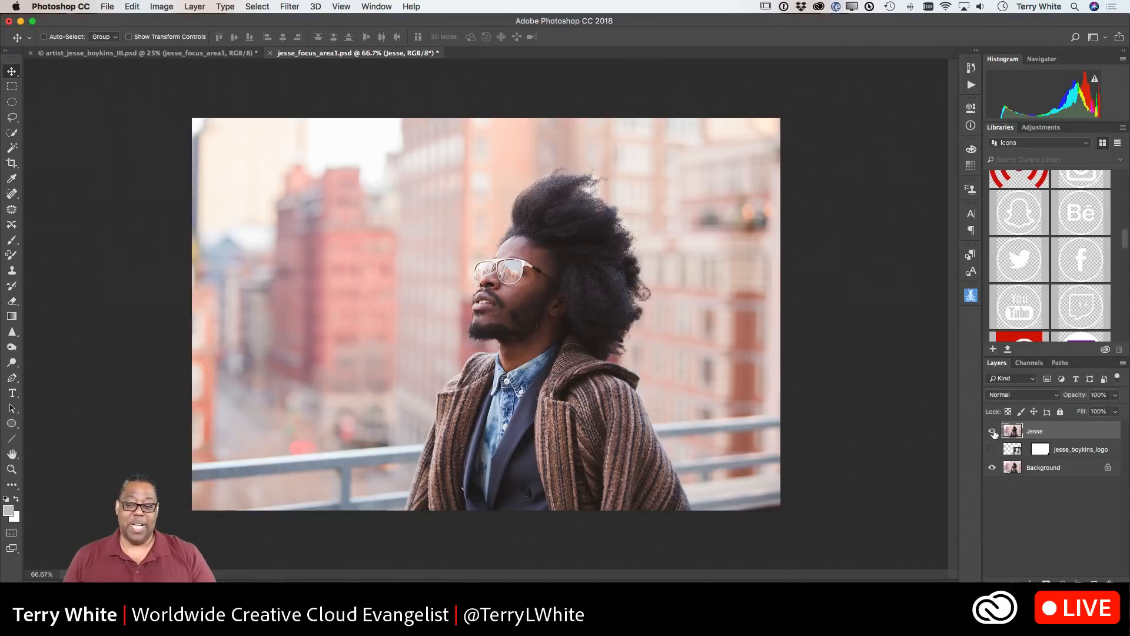
pyautogui.click(992, 432)
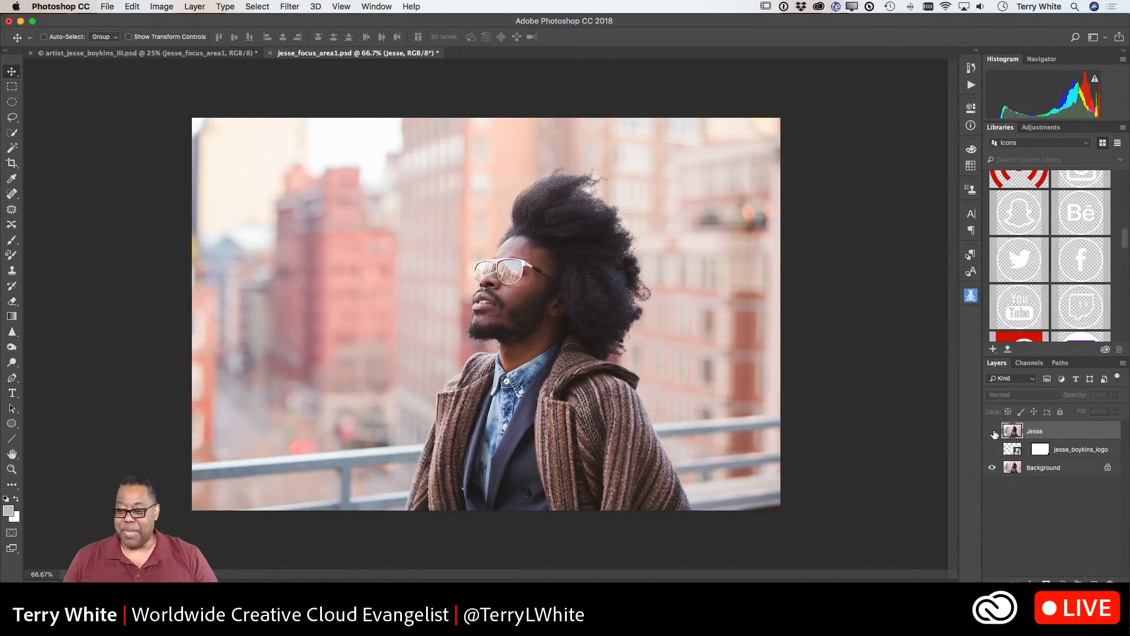
pyautogui.click(992, 450)
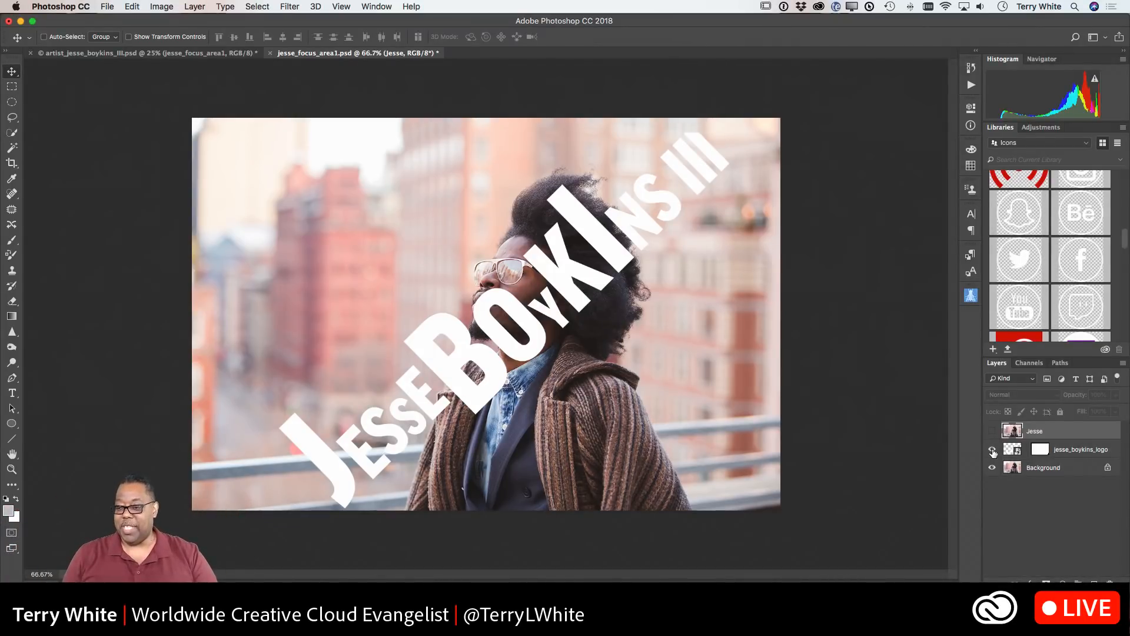
pyautogui.click(992, 450)
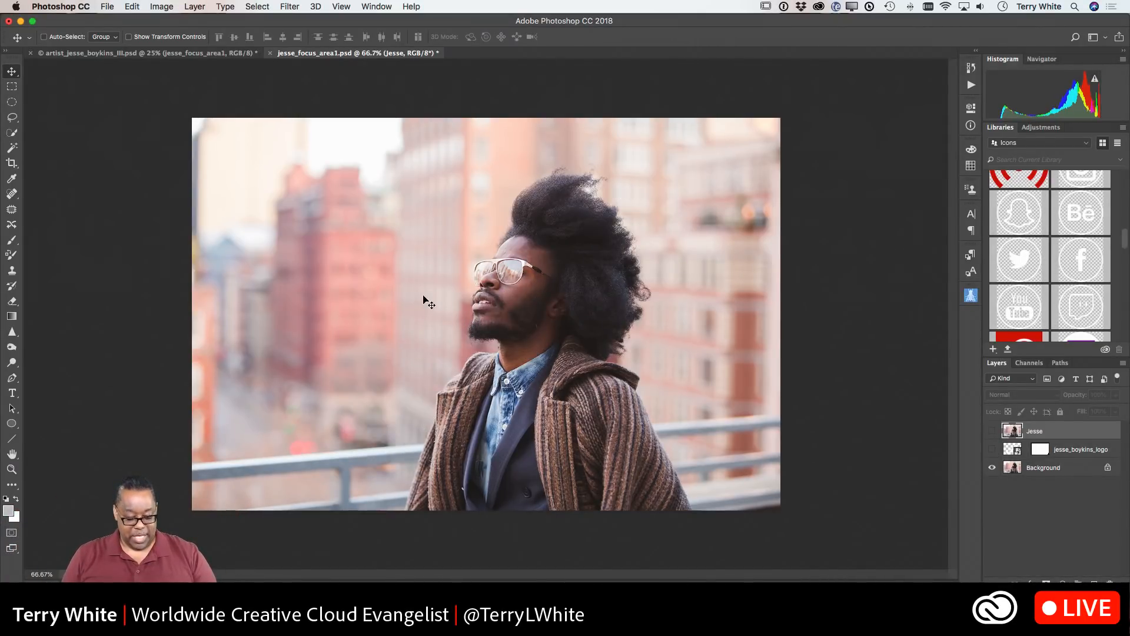
# Add centre-aligned point text reading URBAN over the buildings beside the man's hair
pyautogui.press('u')
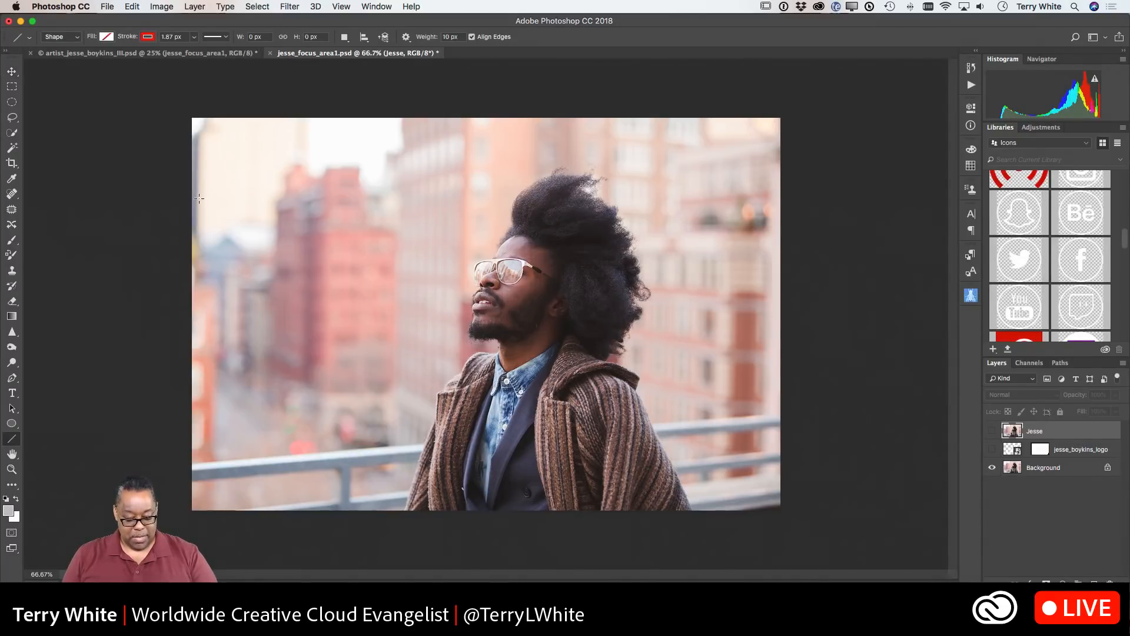
pyautogui.press('t')
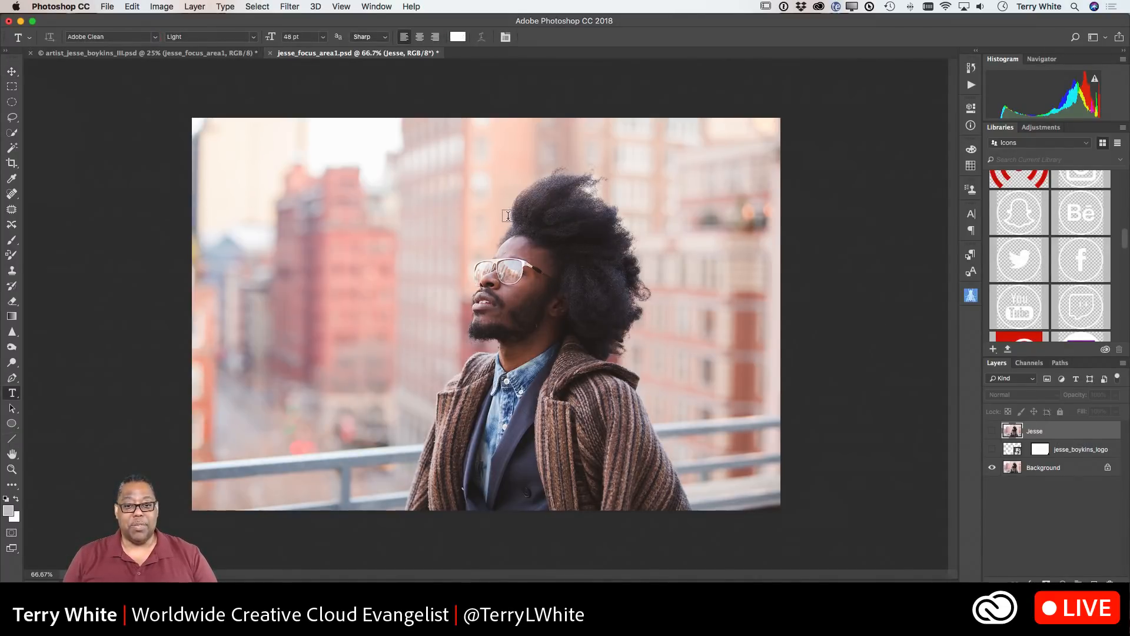
pyautogui.click(419, 36)
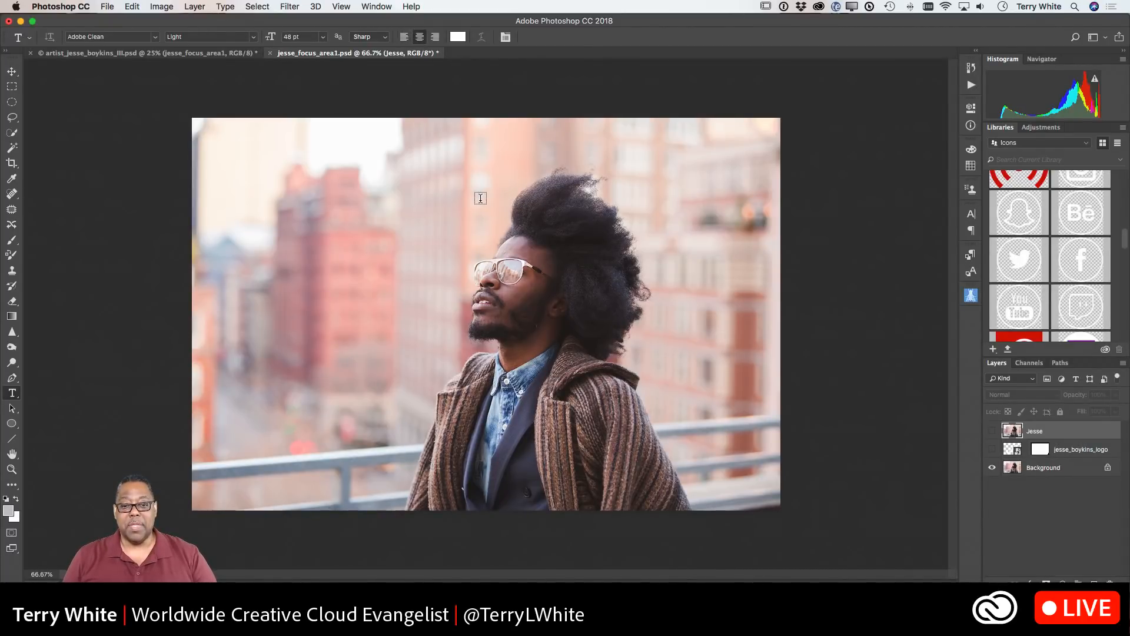
pyautogui.click(480, 198)
pyautogui.write('URBAN')
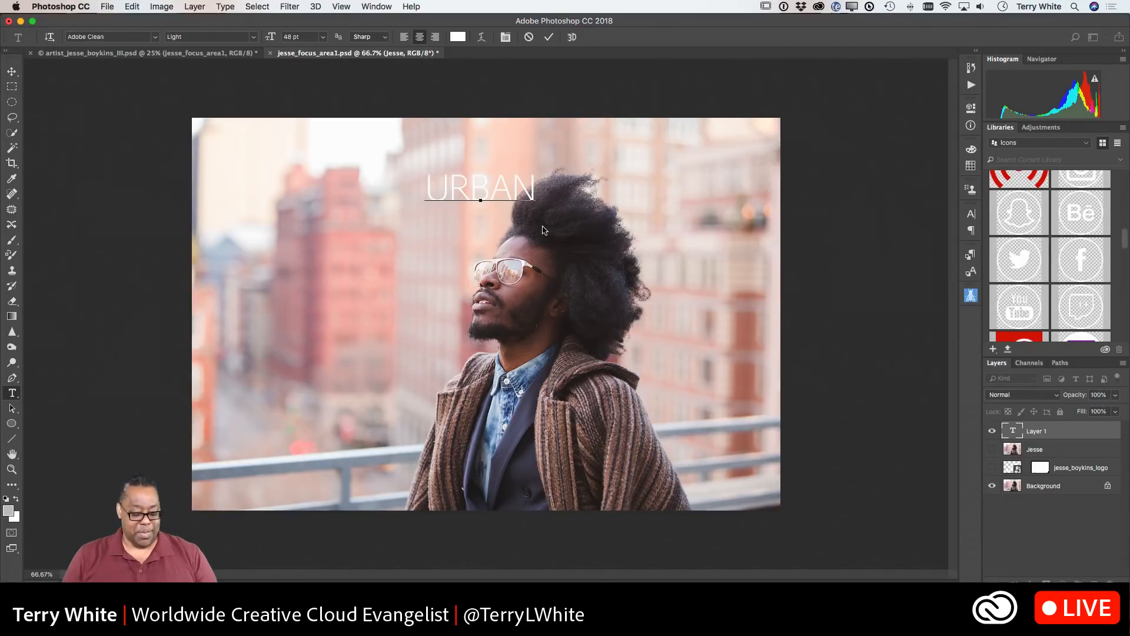
# Search the fonts for "heavy" and set the whole URBAN text in Raleway Heavy
pyautogui.press('super+a')
pyautogui.click(82, 37)
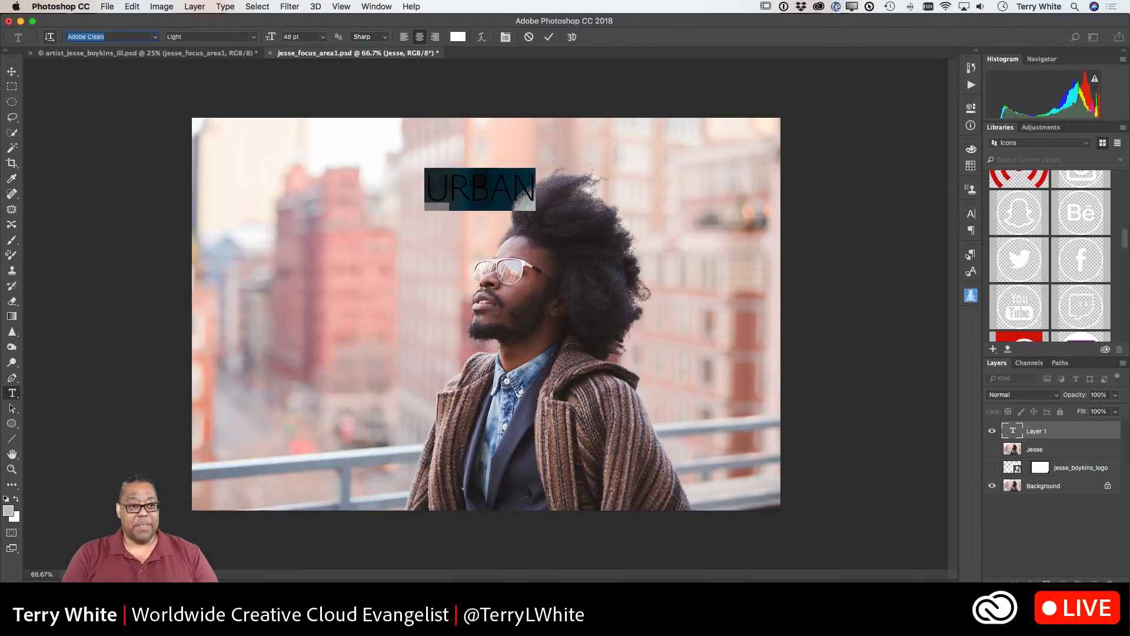
pyautogui.write('fa')
pyautogui.press('BackSpace')
pyautogui.press('BackSpace')
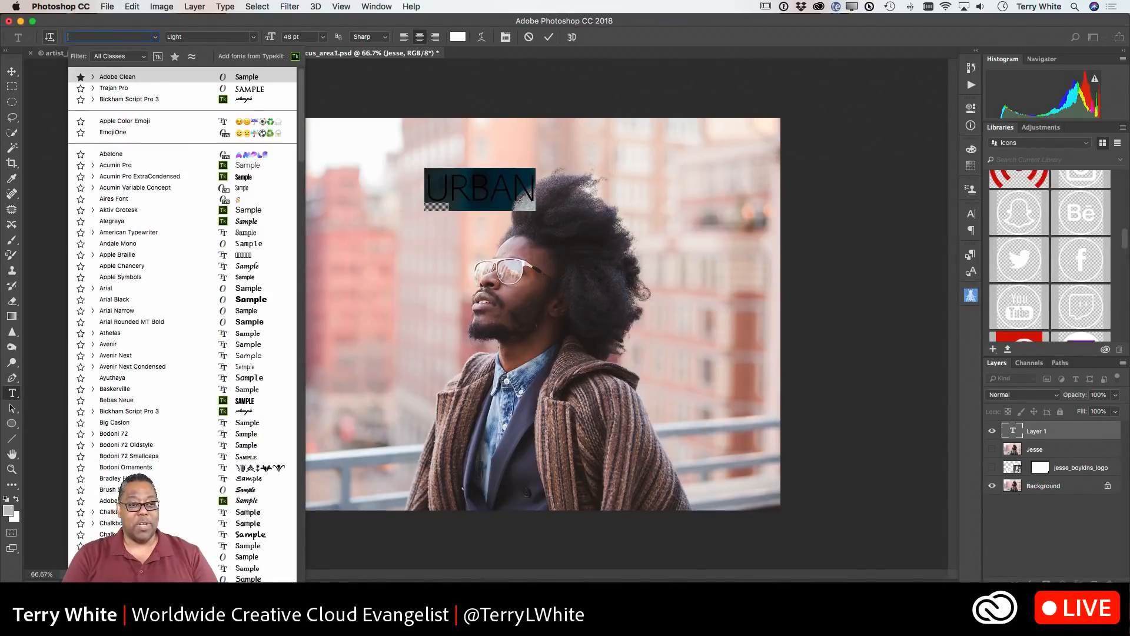
pyautogui.write('heavy')
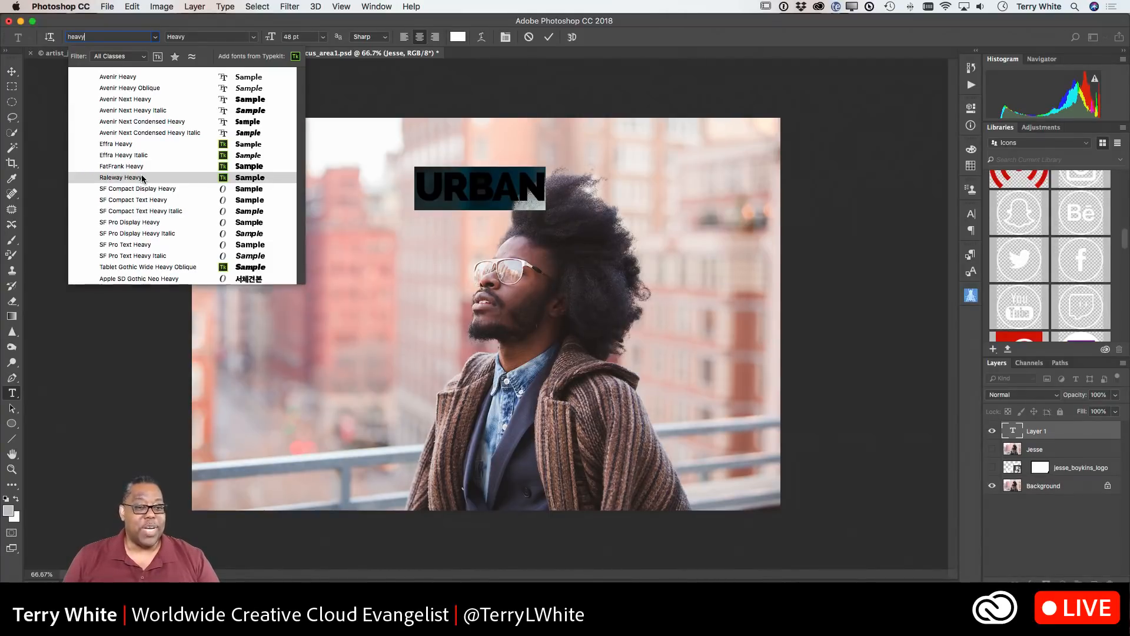
pyautogui.click(142, 178)
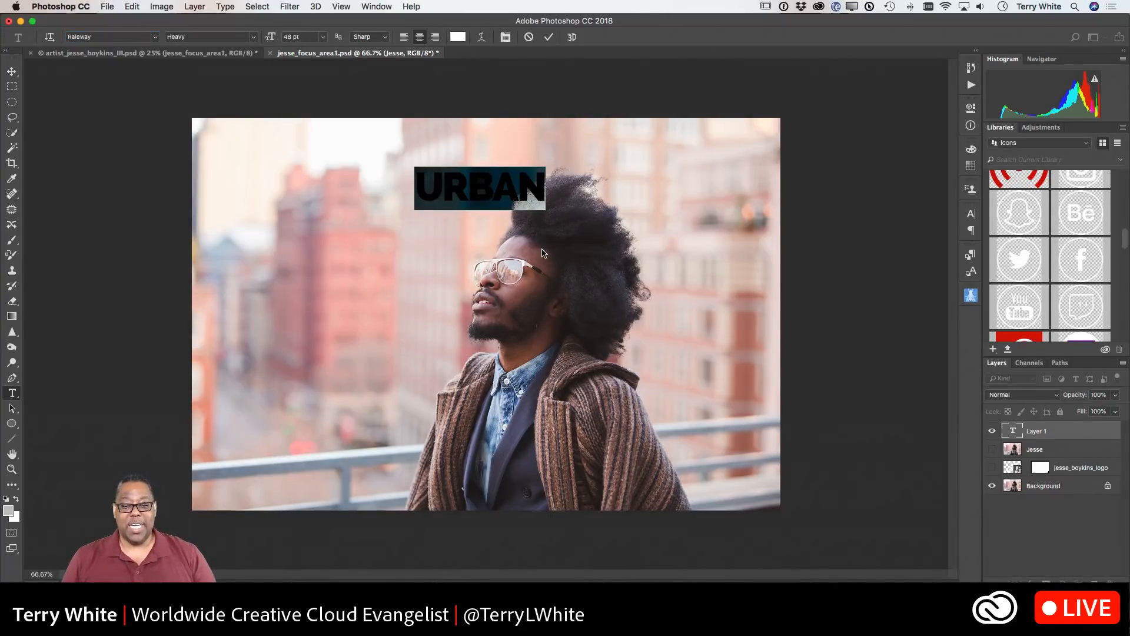
# Try the URBAN text at 64 pt and 72 pt, and set its font size to 96 pt
pyautogui.click(314, 39)
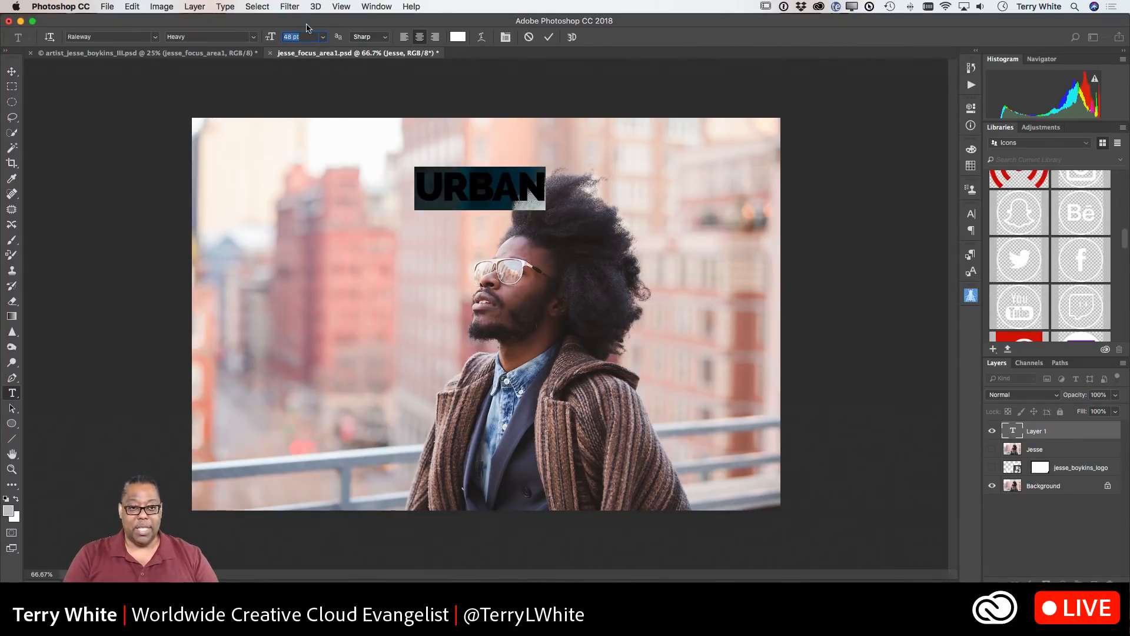
pyautogui.write('64')
pyautogui.press('Return')
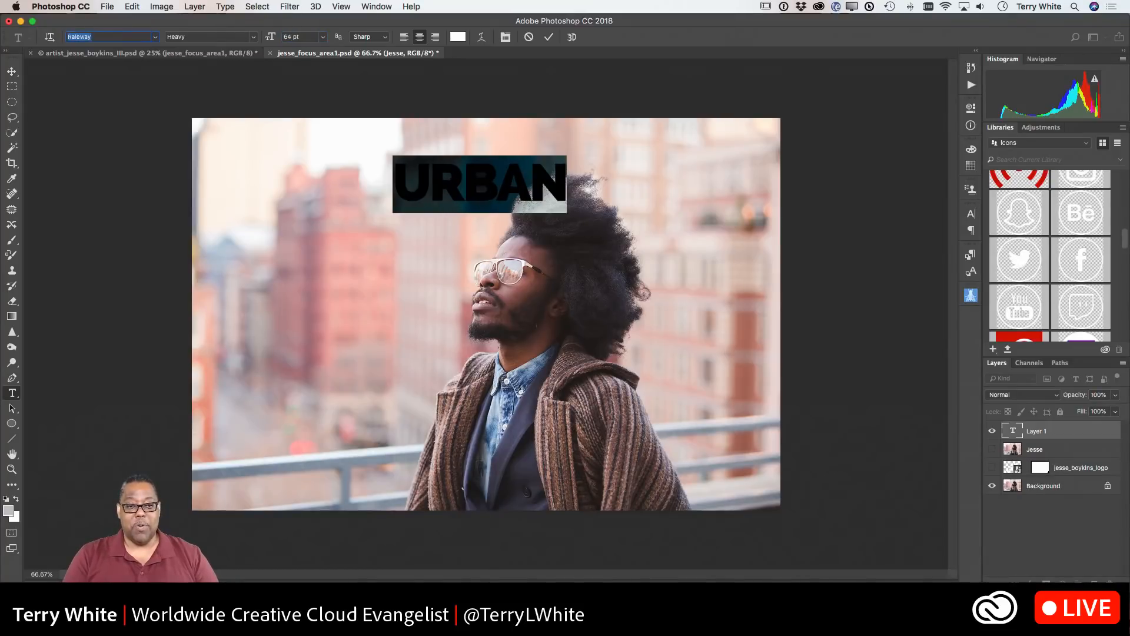
pyautogui.click(321, 38)
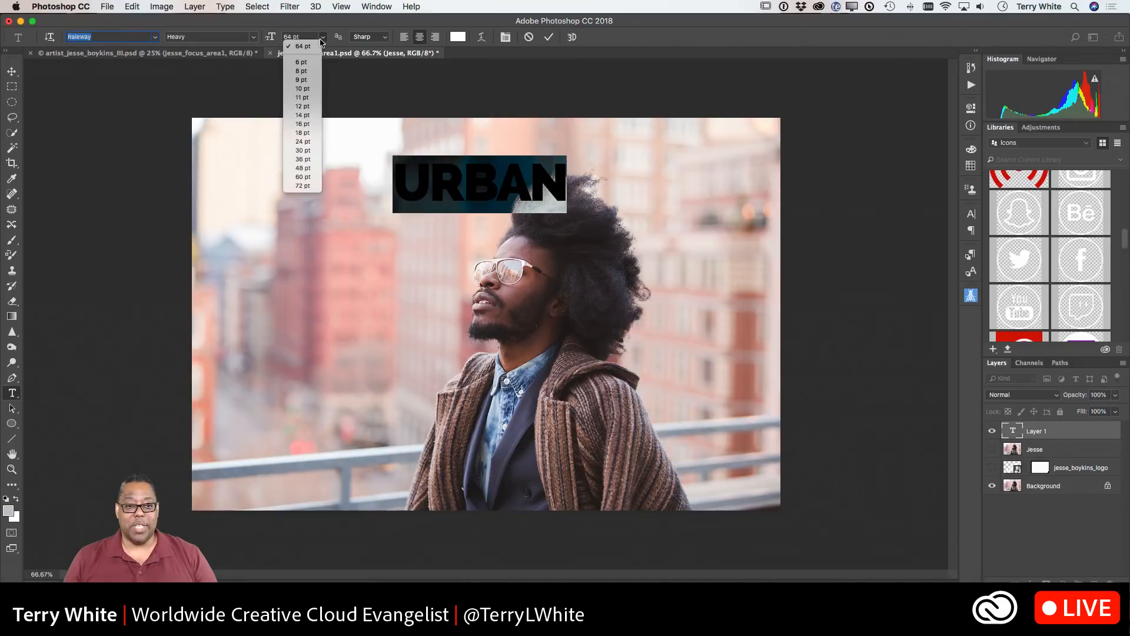
pyautogui.click(310, 186)
pyautogui.click(305, 36)
pyautogui.write('96')
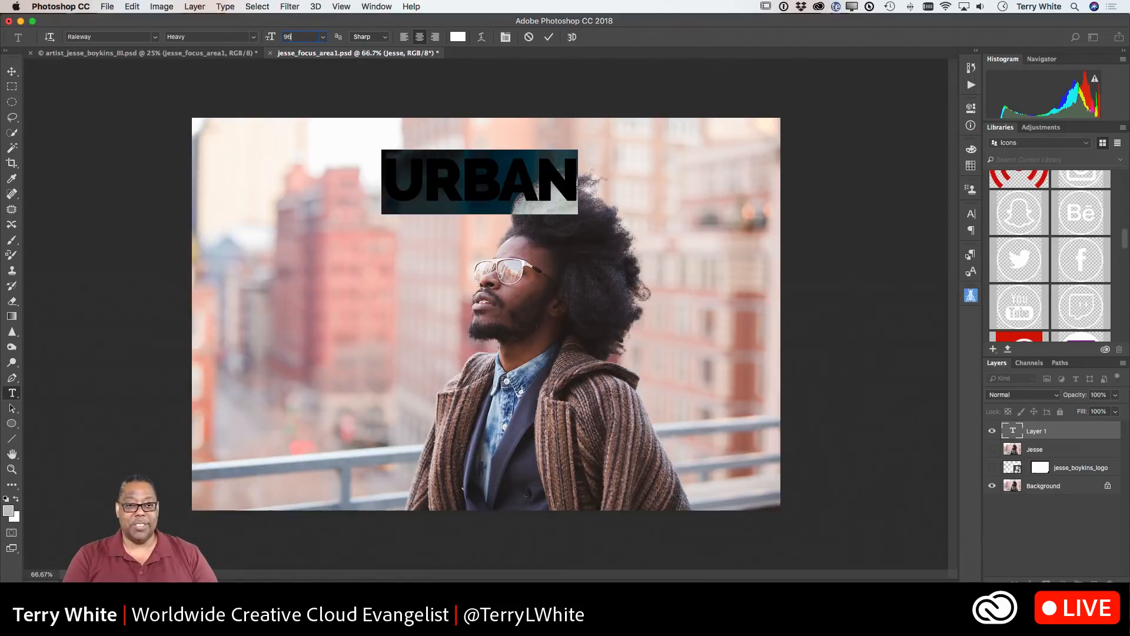
pyautogui.press('Return')
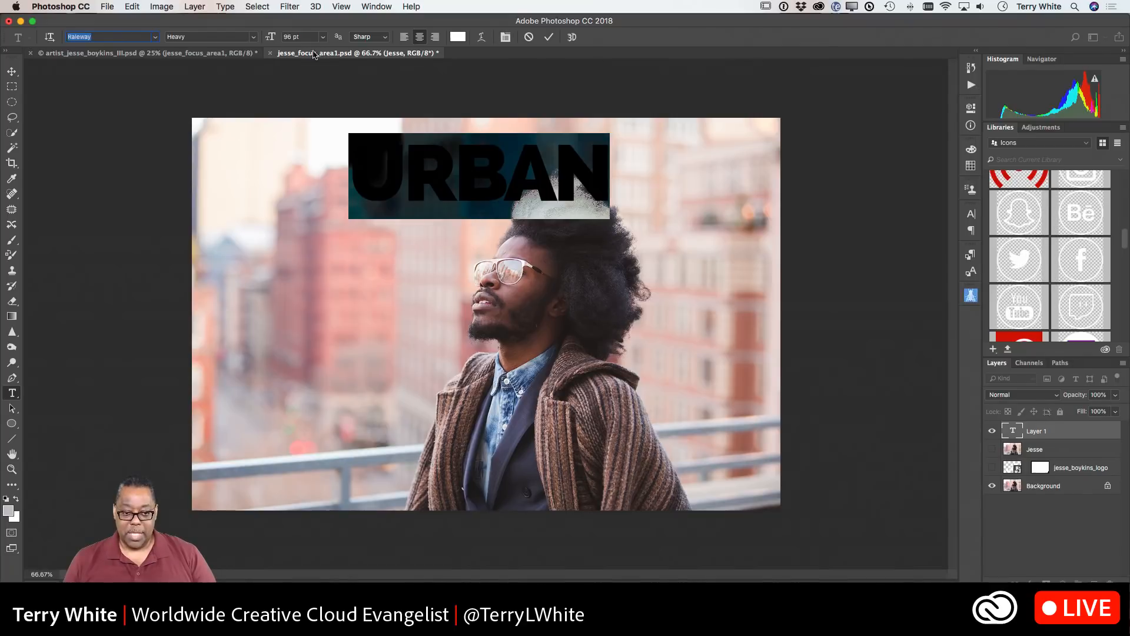
# Increase the selected URBAN text's size in small increments up to 125 pt
pyautogui.click(425, 166)
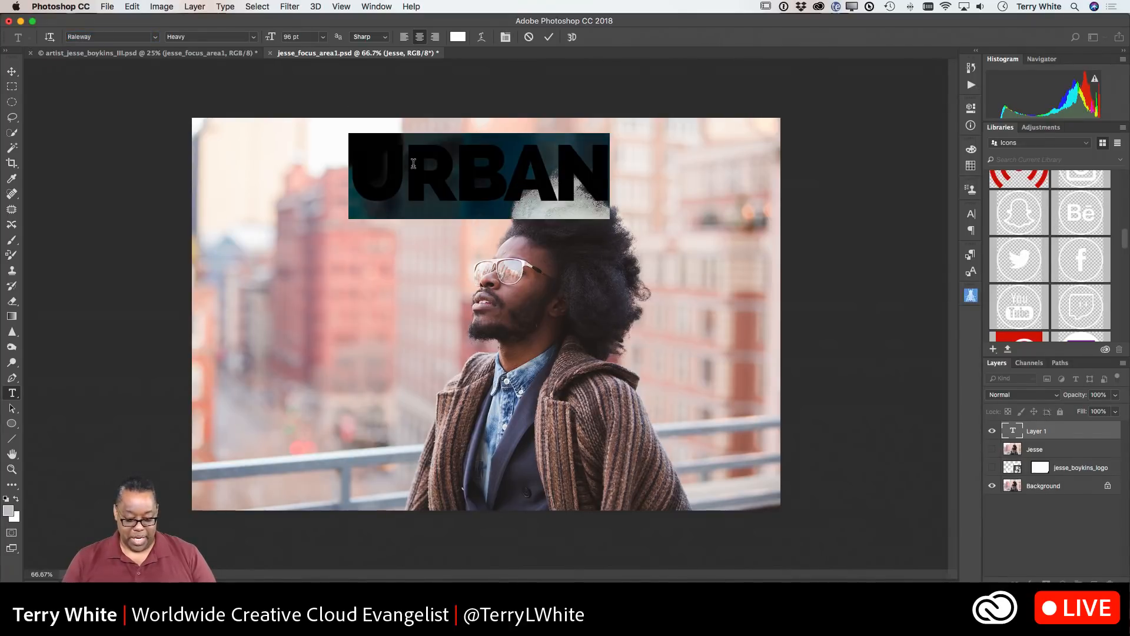
pyautogui.press('super+shift+period')
pyautogui.press('super+shift+period')
pyautogui.press('super+shift+period')
pyautogui.press('super+shift+period')
pyautogui.press('super+shift+period')
pyautogui.press('super+shift+period')
pyautogui.press('super+shift+period')
pyautogui.press('super+shift+period')
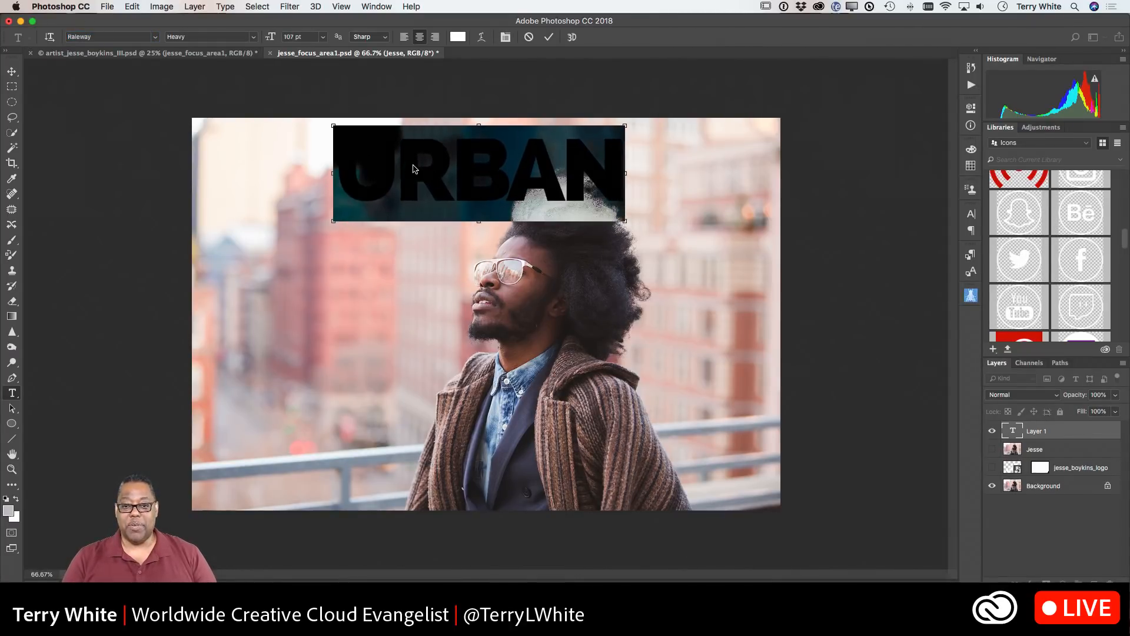
pyautogui.press('super+shift+period')
pyautogui.press('super+shift+period')
pyautogui.press('super+shift+period')
pyautogui.press('super+shift+period')
pyautogui.press('super+shift+period')
pyautogui.press('super+shift+period')
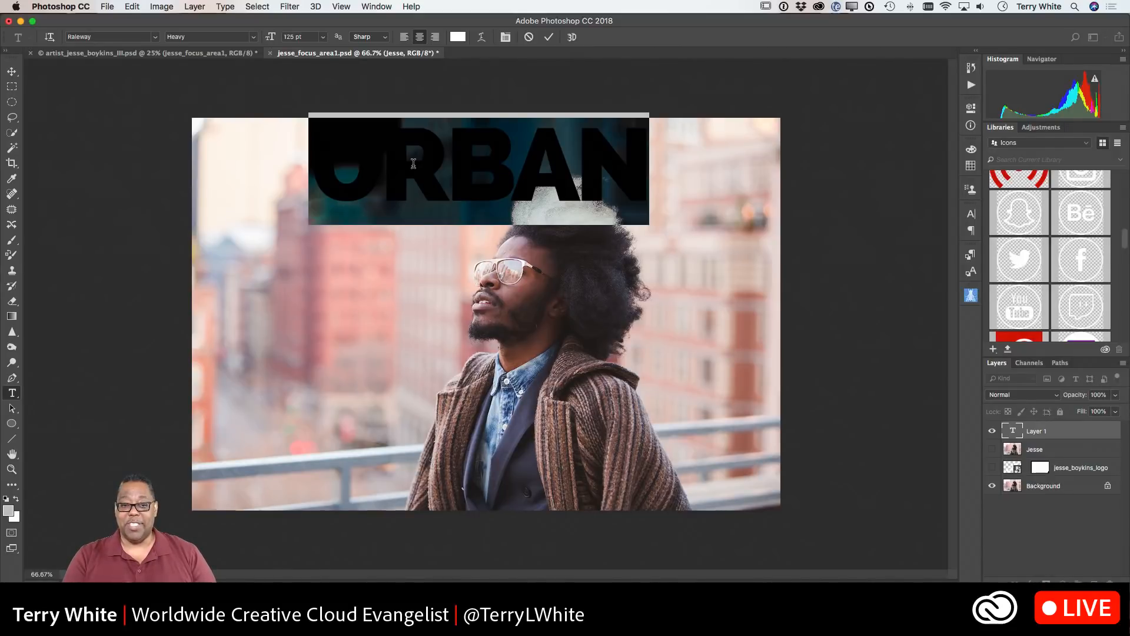
# Scale the URBAN text up from its lower-right corner to about 165 pt and commit the text
pyautogui.press('super')
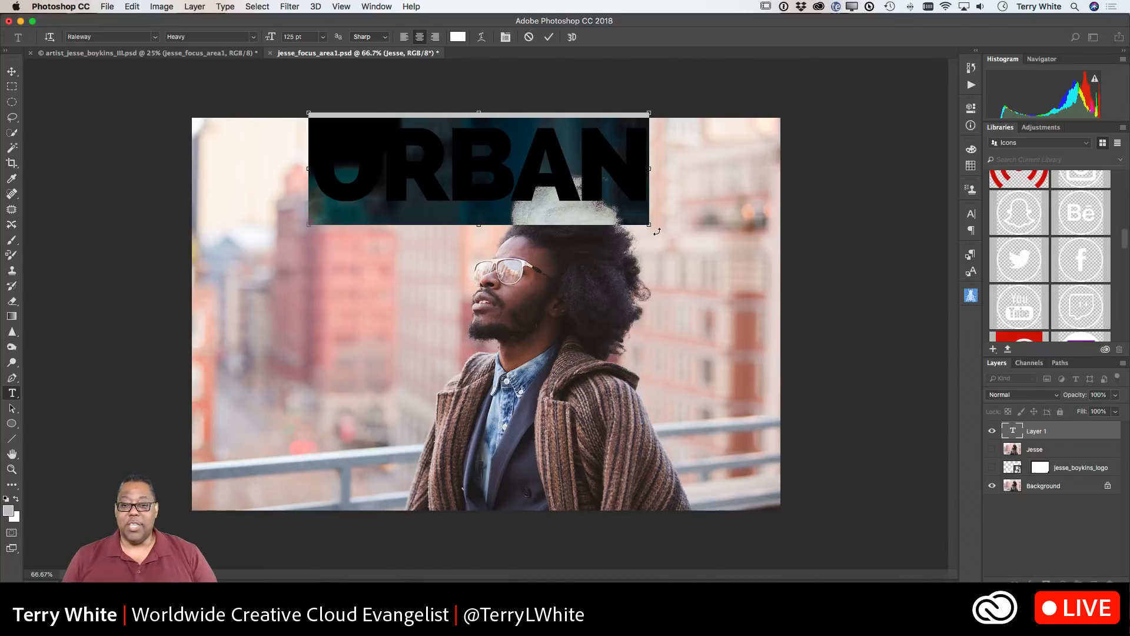
pyautogui.moveTo(648, 224); pyautogui.dragTo(753, 267)
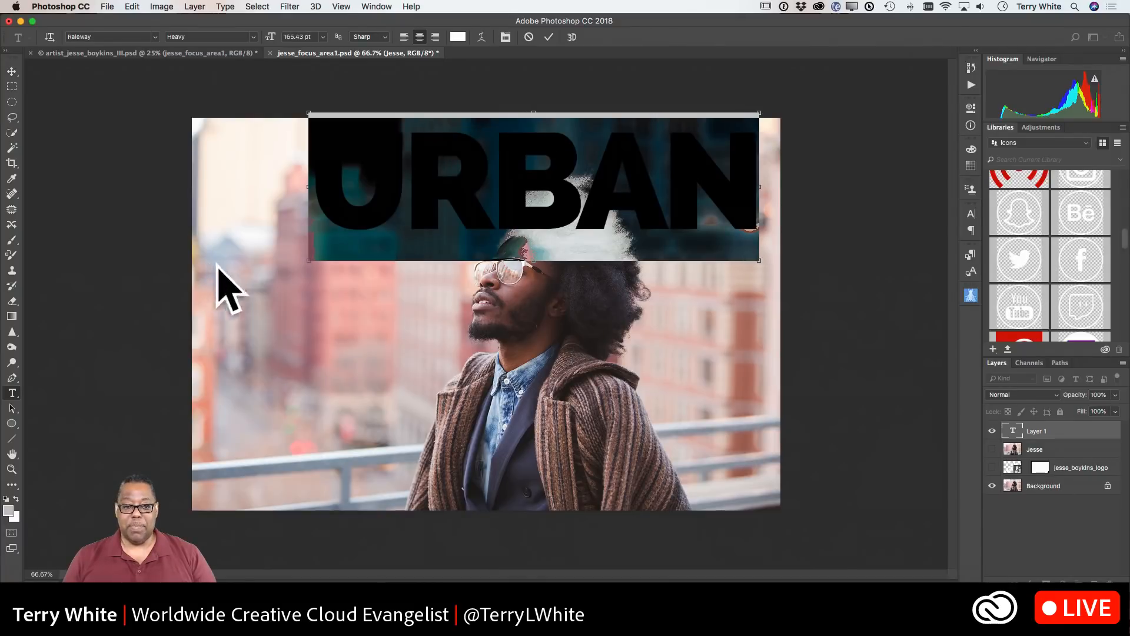
pyautogui.hotkey('ctrl', 'Return')
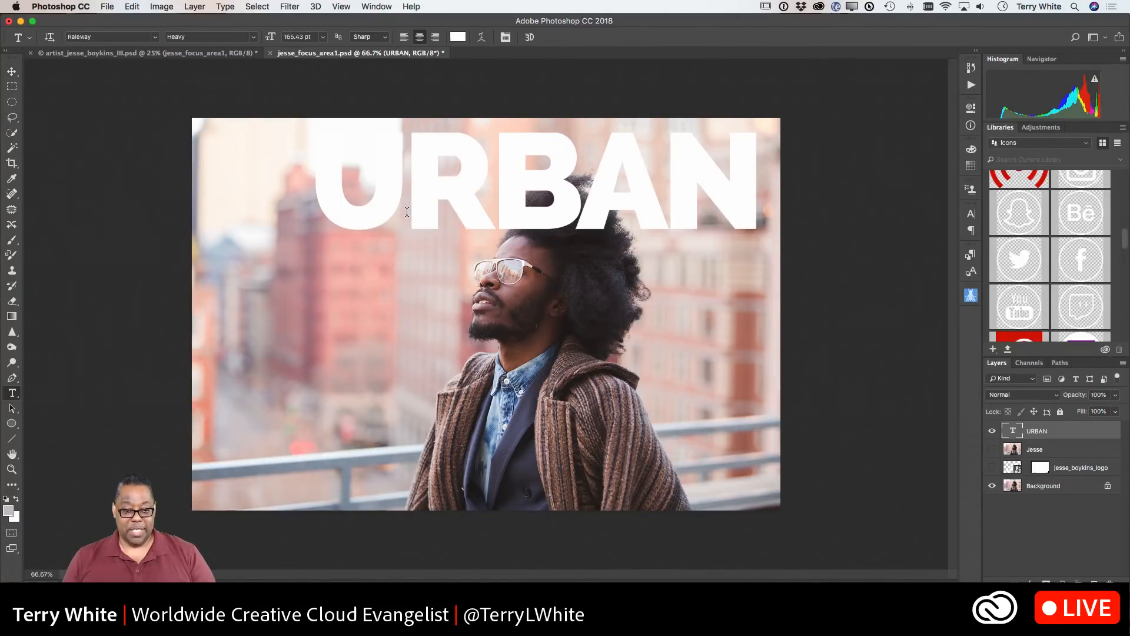
# Scale the URBAN text up from its lower-left corner to about 121%, reaching about 201 pt, and commit the transform
pyautogui.hotkey('ctrl', 't')
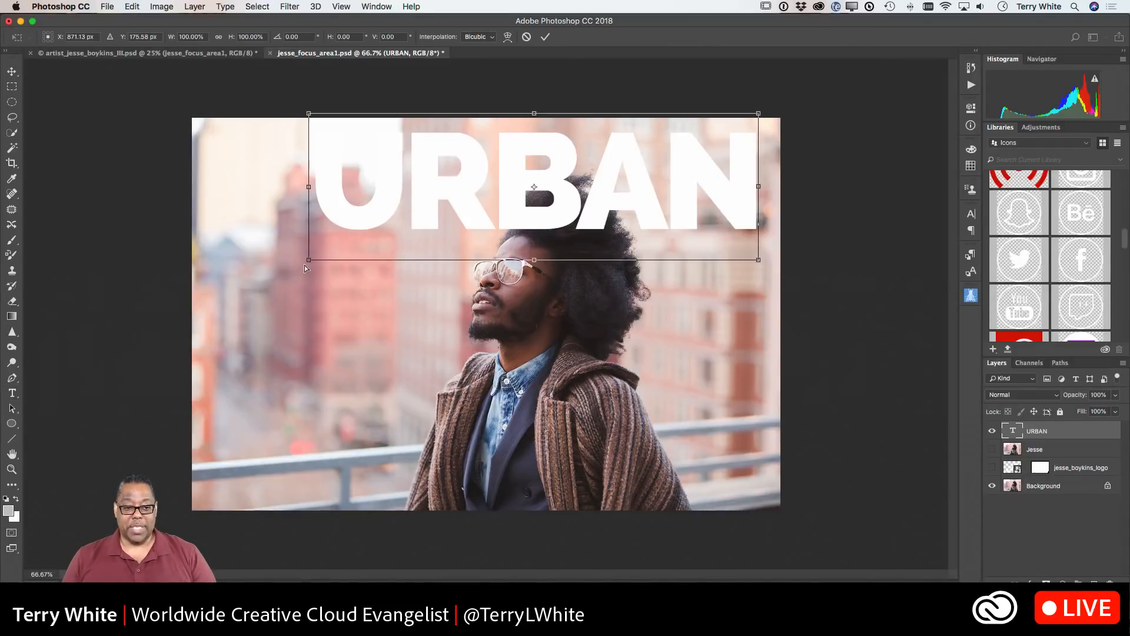
pyautogui.moveTo(306, 262); pyautogui.dragTo(210, 296)
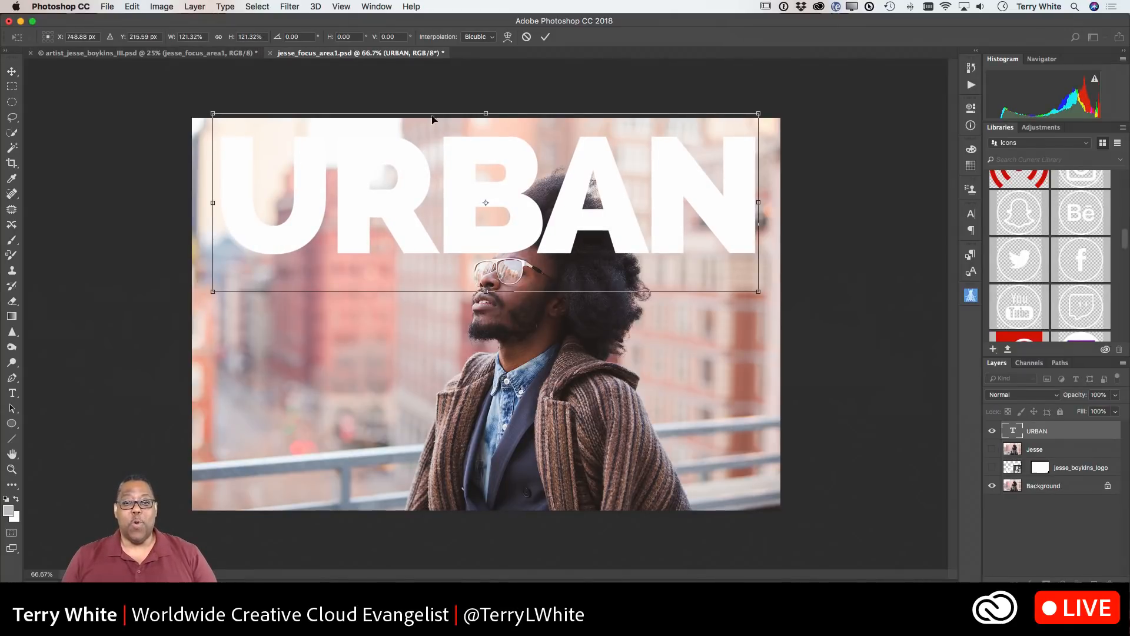
pyautogui.click(544, 38)
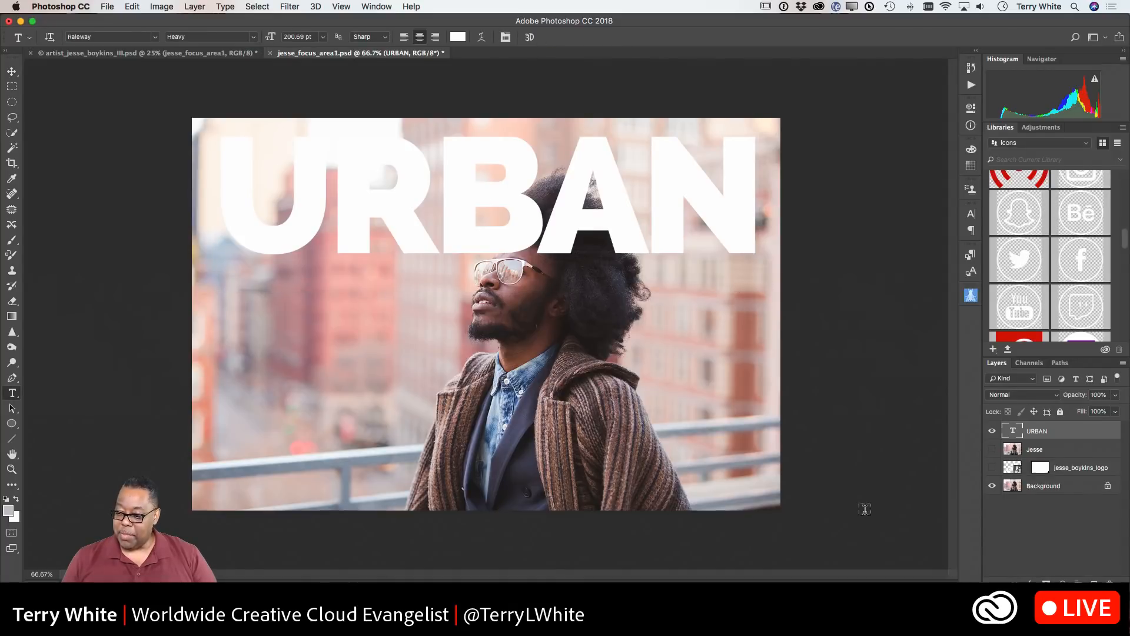
# Add a drop shadow to the URBAN text layer with a 5° angle and a 10 px distance, cast toward the left
pyautogui.click(1030, 581)
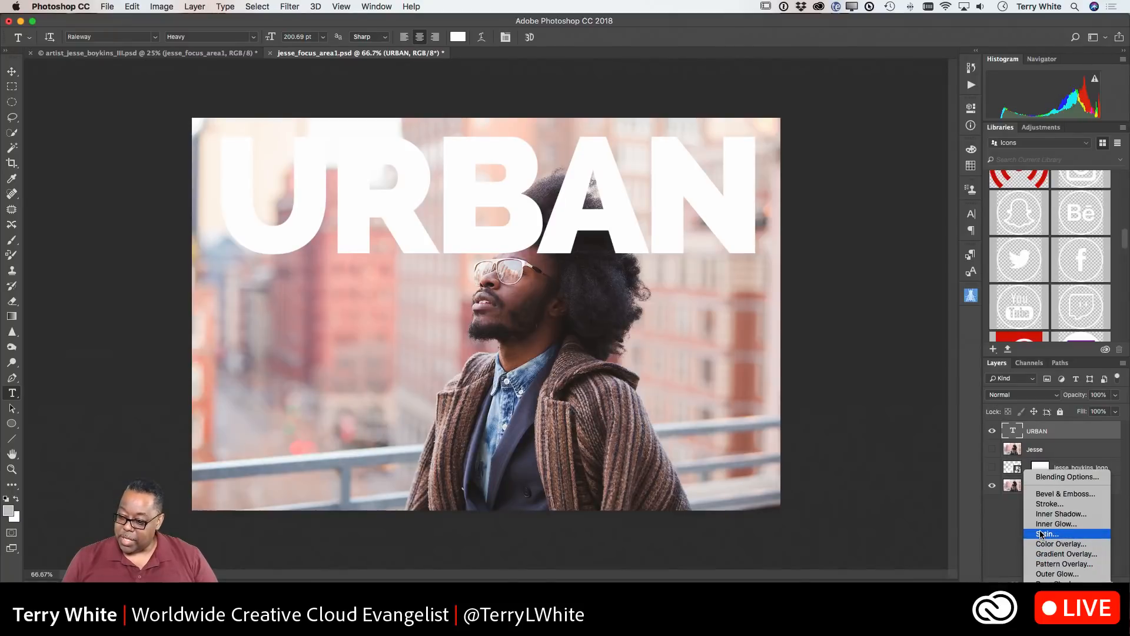
pyautogui.click(1040, 580)
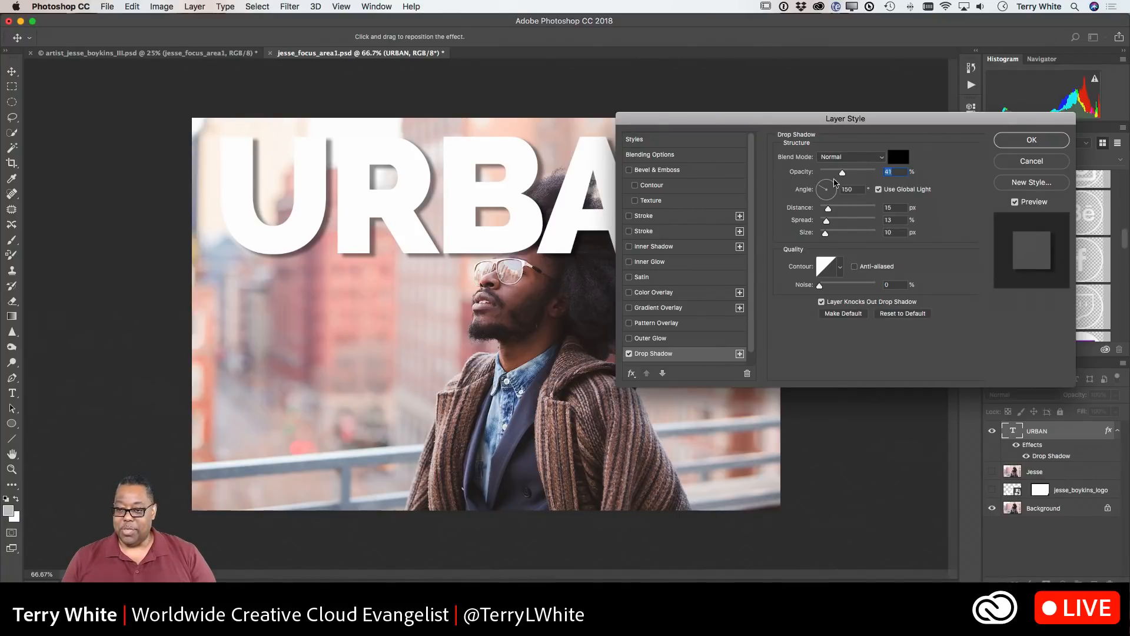
pyautogui.moveTo(822, 191)
pyautogui.mouseDown()
pyautogui.moveTo(829, 182)
pyautogui.moveTo(815, 190)
pyautogui.mouseUp()
pyautogui.moveTo(502, 237)
pyautogui.mouseDown()
pyautogui.moveTo(465, 400)
pyautogui.moveTo(451, 375)
pyautogui.moveTo(492, 237)
pyautogui.mouseUp()
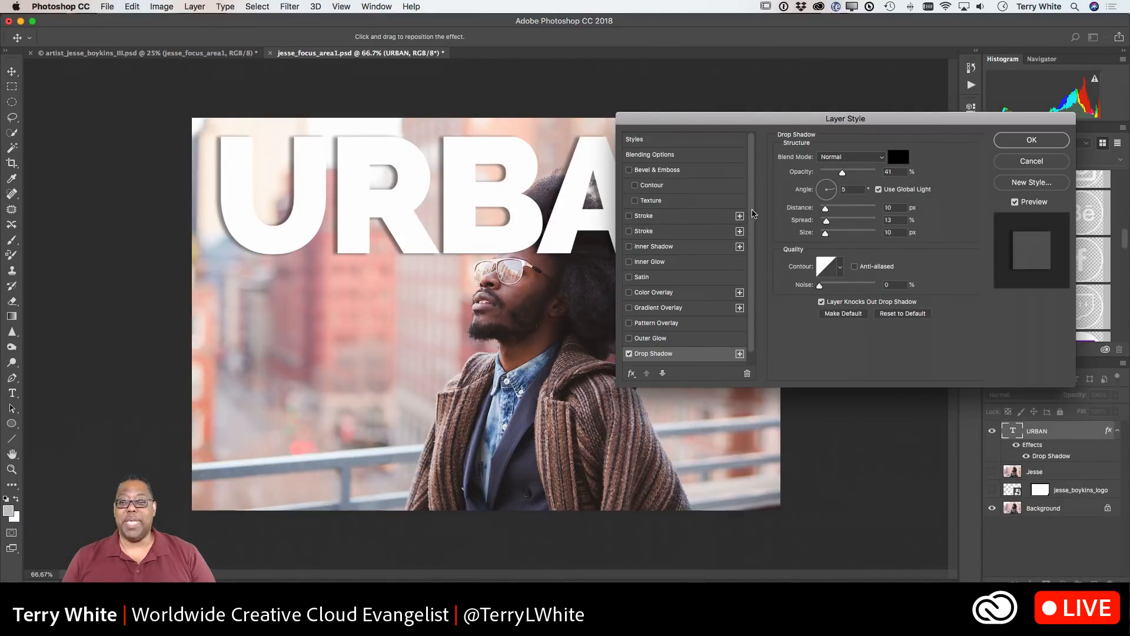
pyautogui.click(1031, 141)
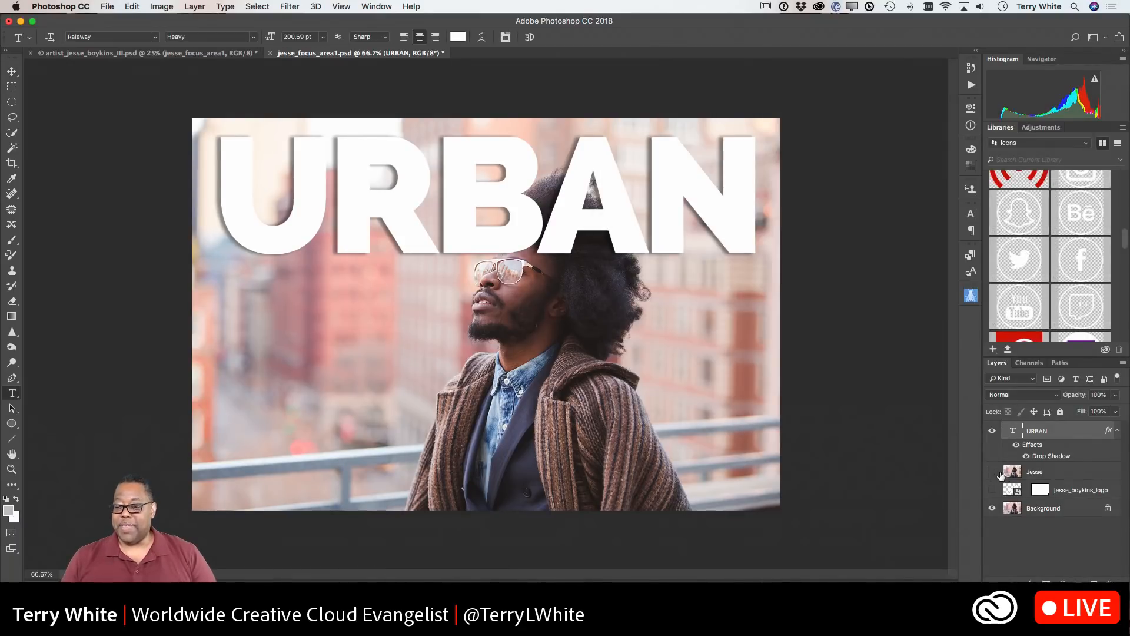
# Move the URBAN text layer below the Jesse layer, briefly preview the jesse_boykins_logo layer, and make the Jesse layer visible
pyautogui.moveTo(1043, 434); pyautogui.dragTo(1045, 481)
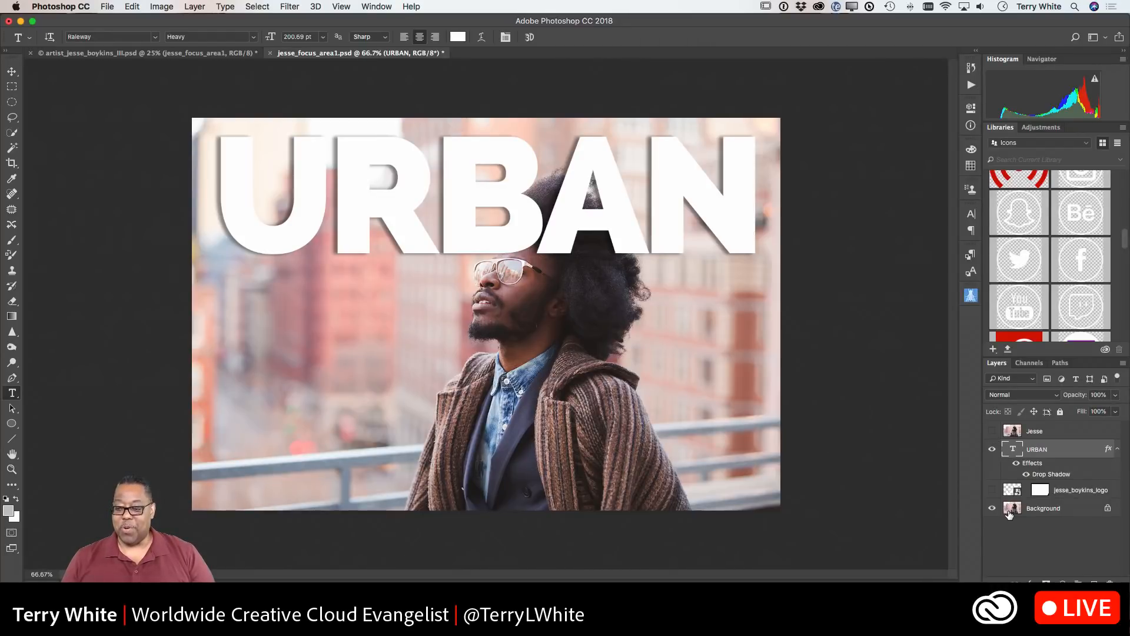
pyautogui.click(991, 490)
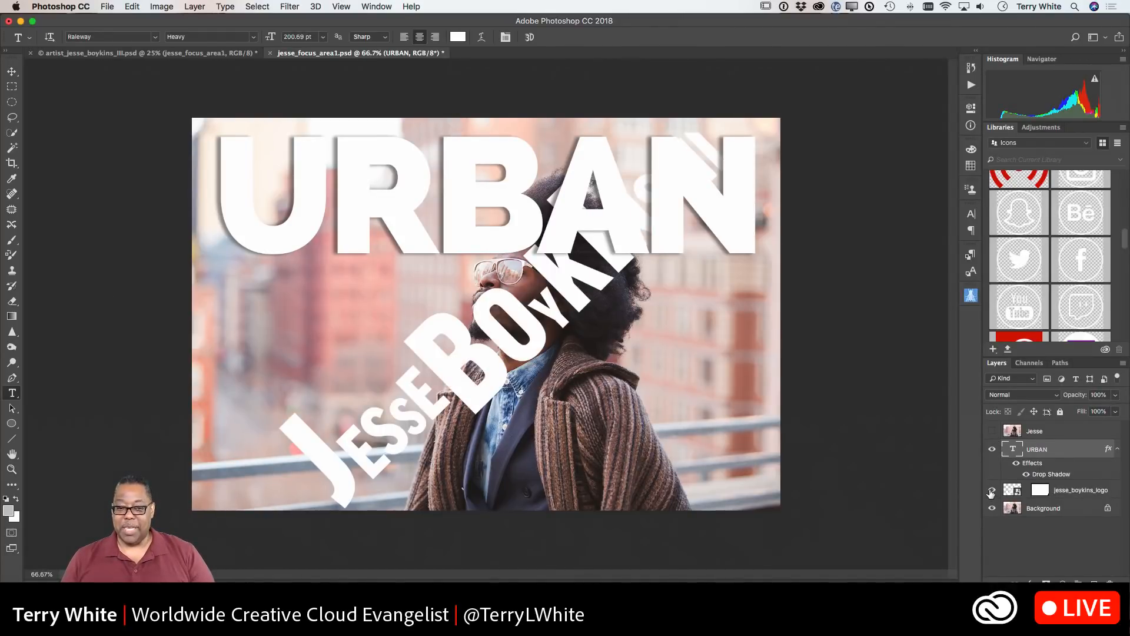
pyautogui.click(991, 490)
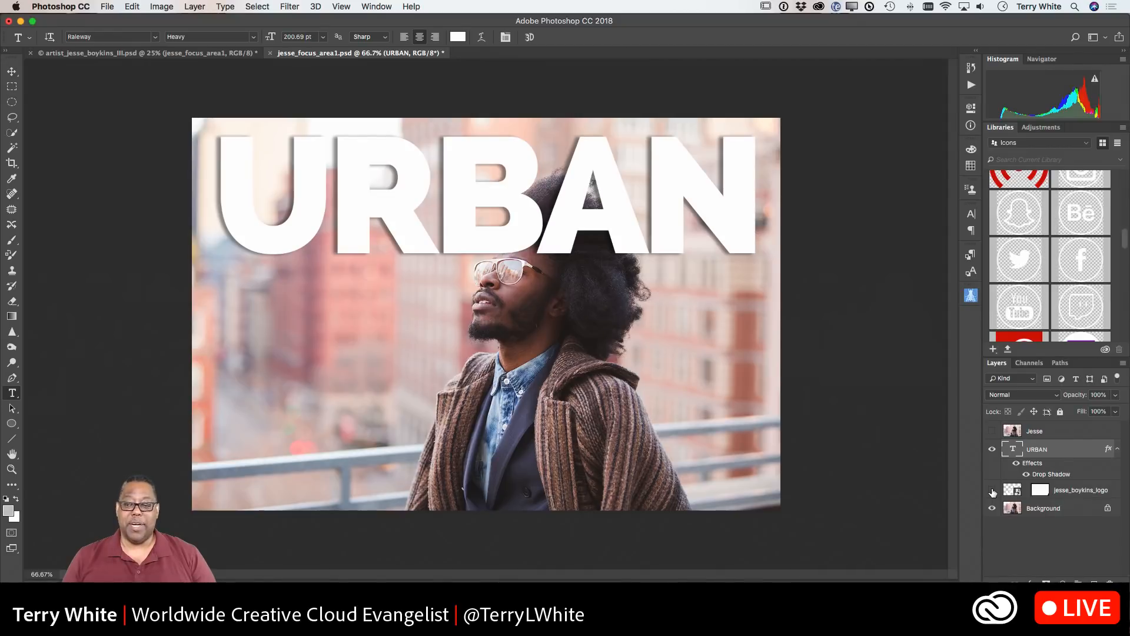
pyautogui.click(991, 431)
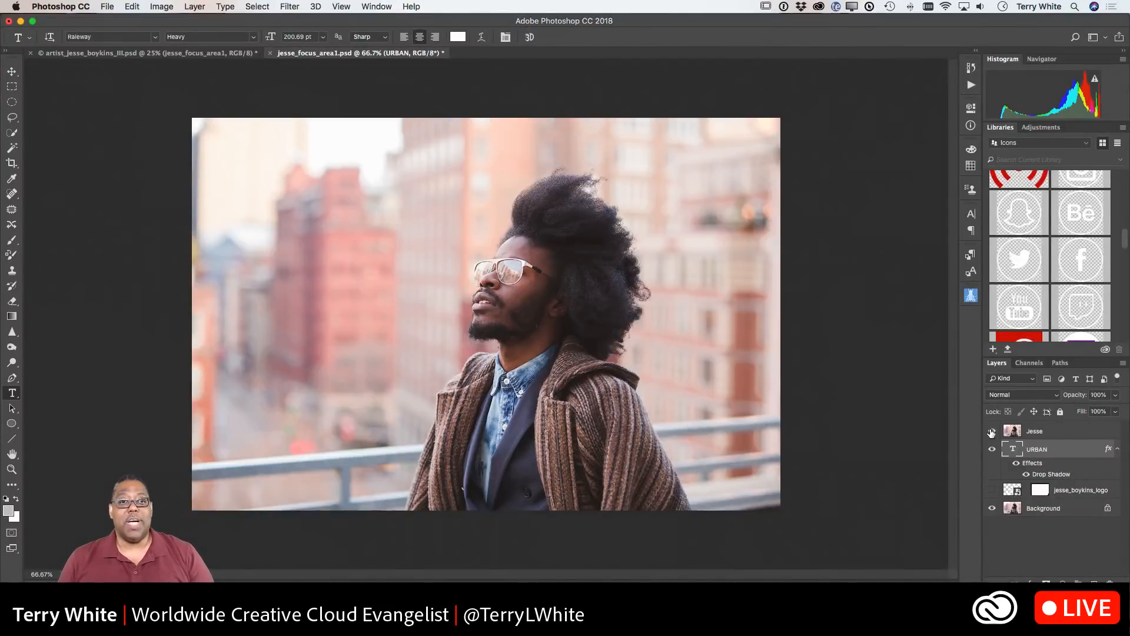
pyautogui.click(992, 431)
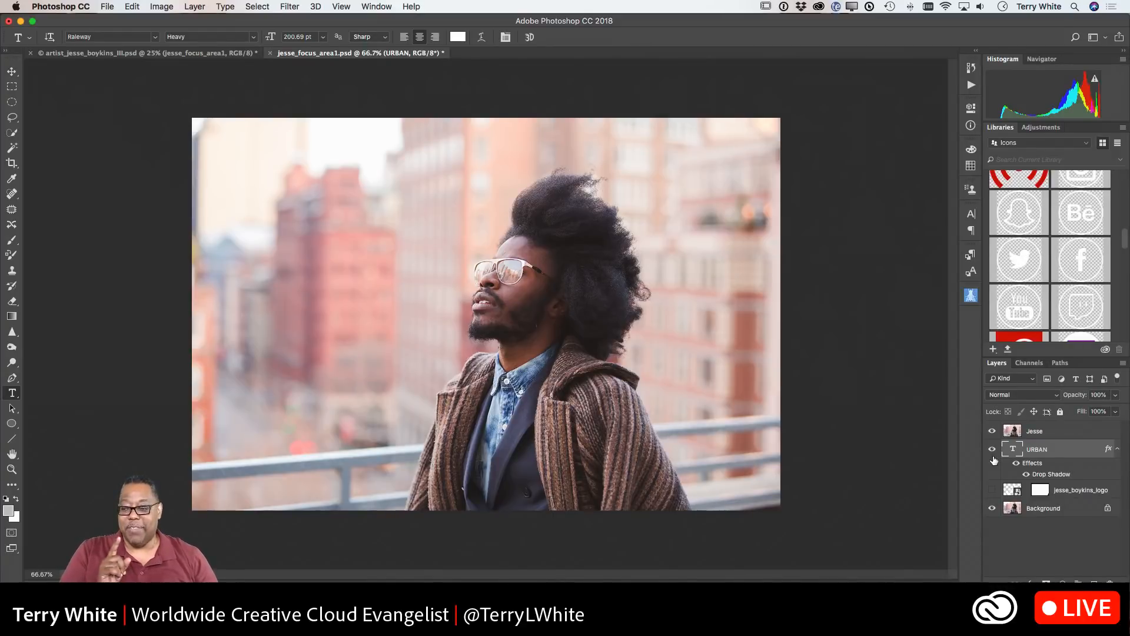
# Select the man on the Jesse layer with the Quick Selection tool's Select Subject command
pyautogui.click(1017, 430)
pyautogui.click(255, 6)
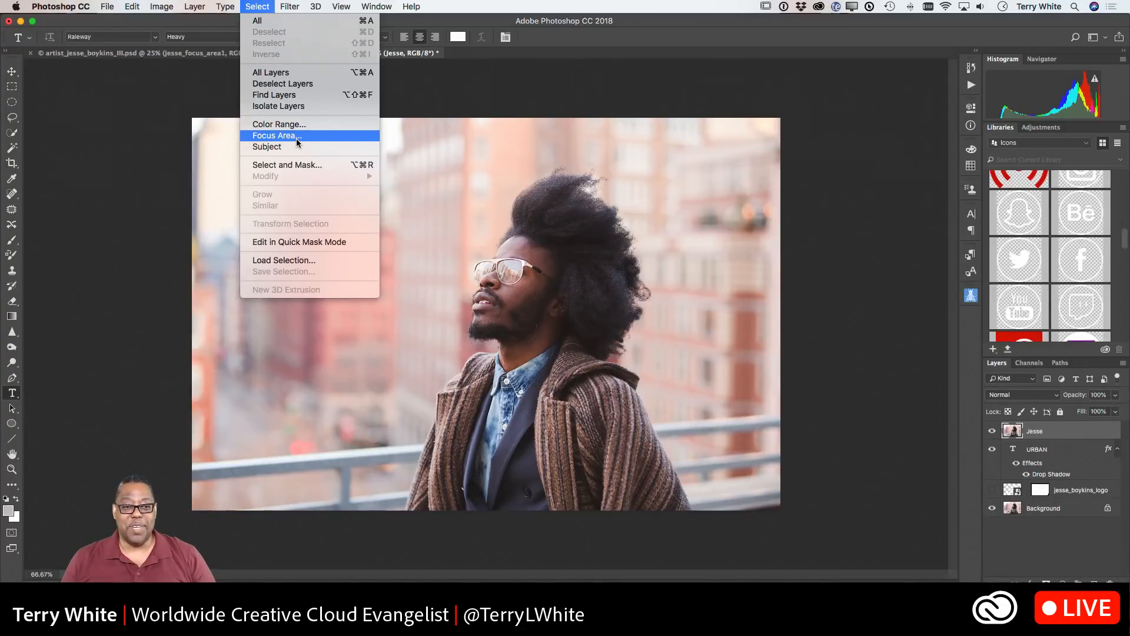
pyautogui.click(257, 5)
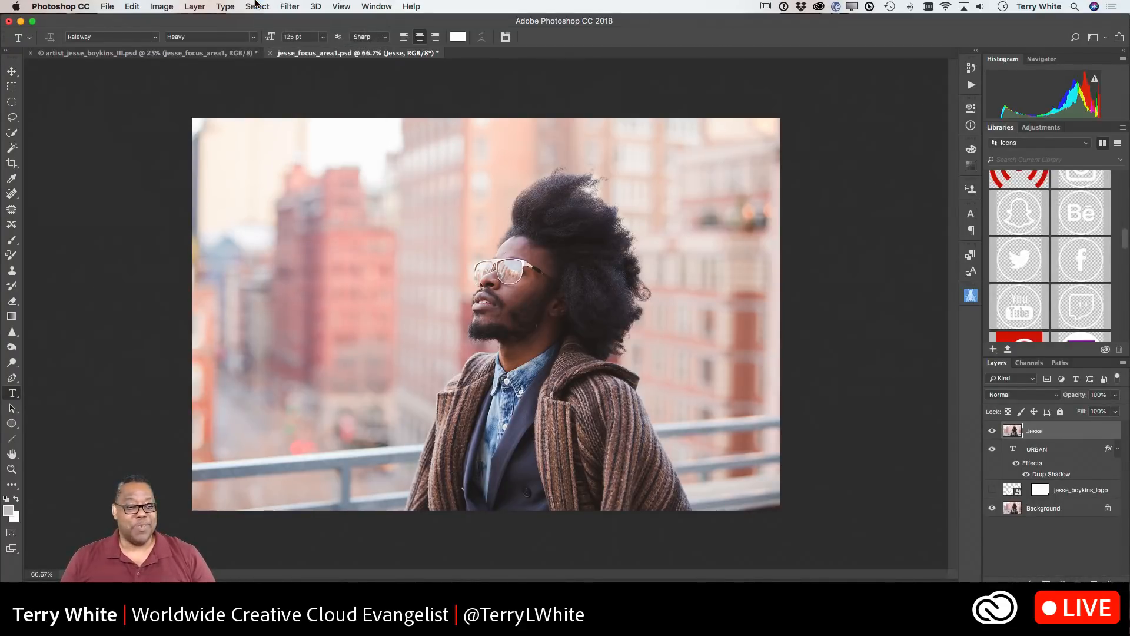
pyautogui.click(13, 135)
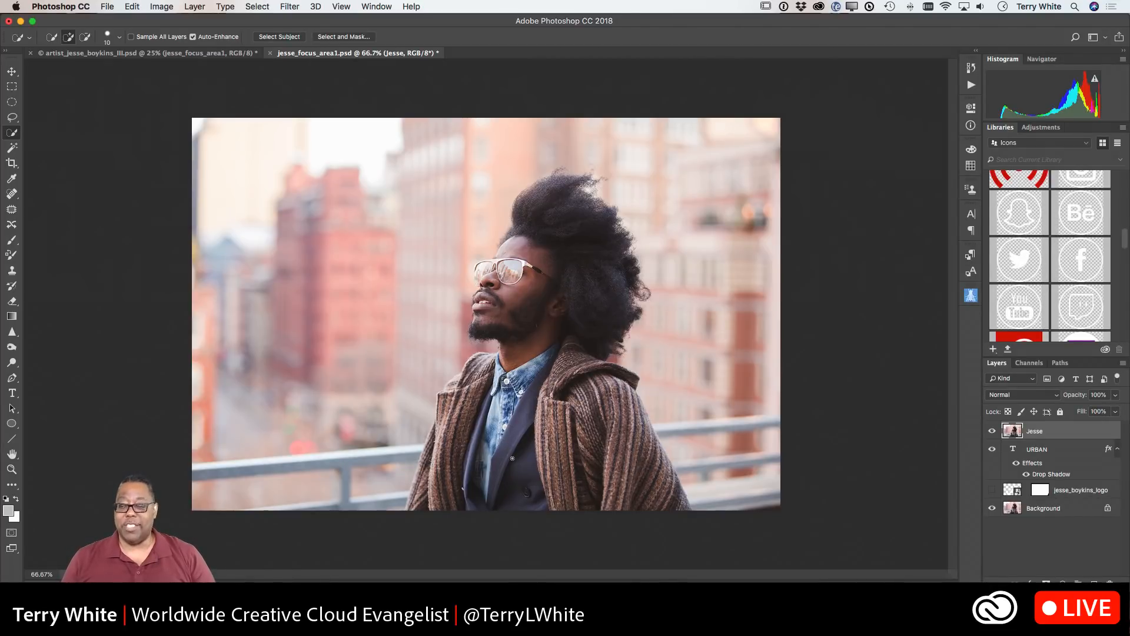
pyautogui.click(281, 37)
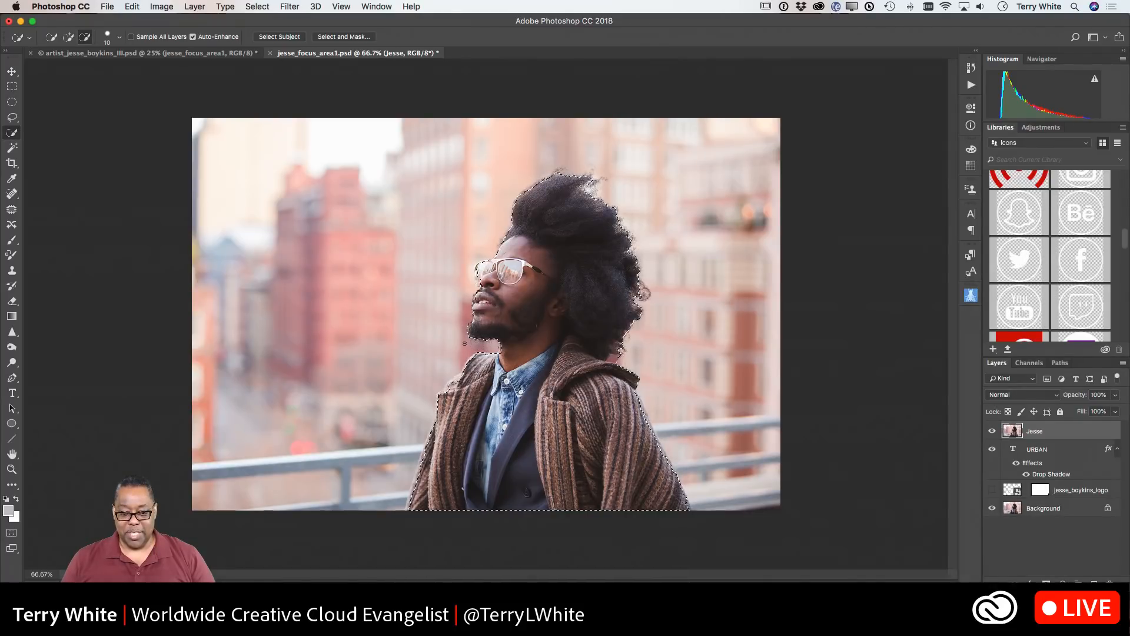
# Touch up the selection edge around the man's beard and coat collar by alternating the Quick Selection tool's add and subtract modes
pyautogui.press('alt')
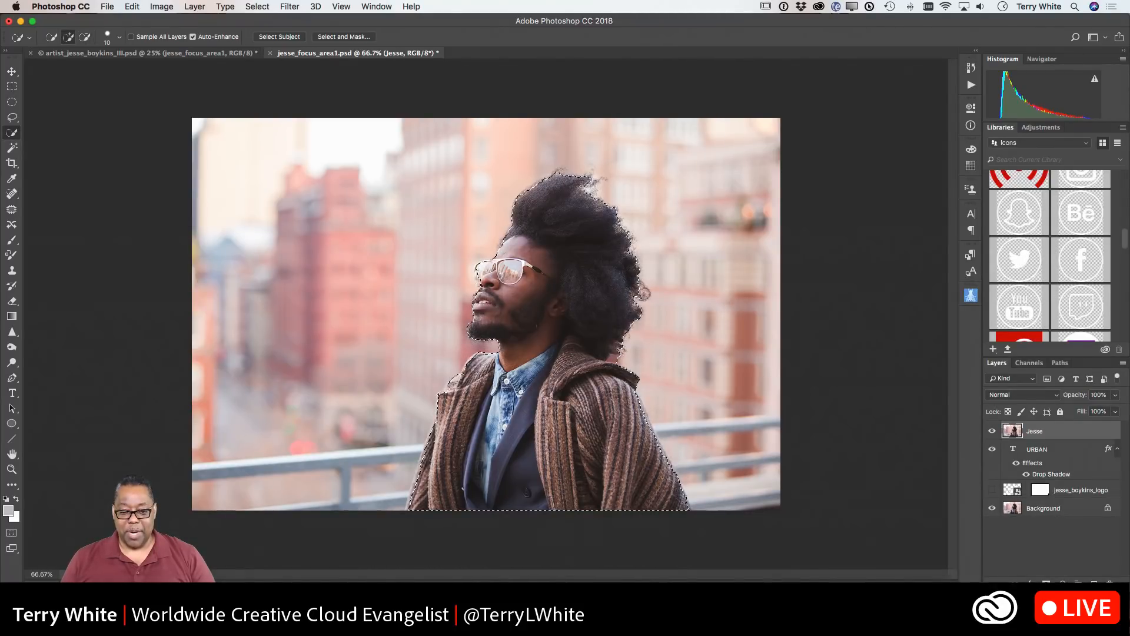
pyautogui.press('alt')
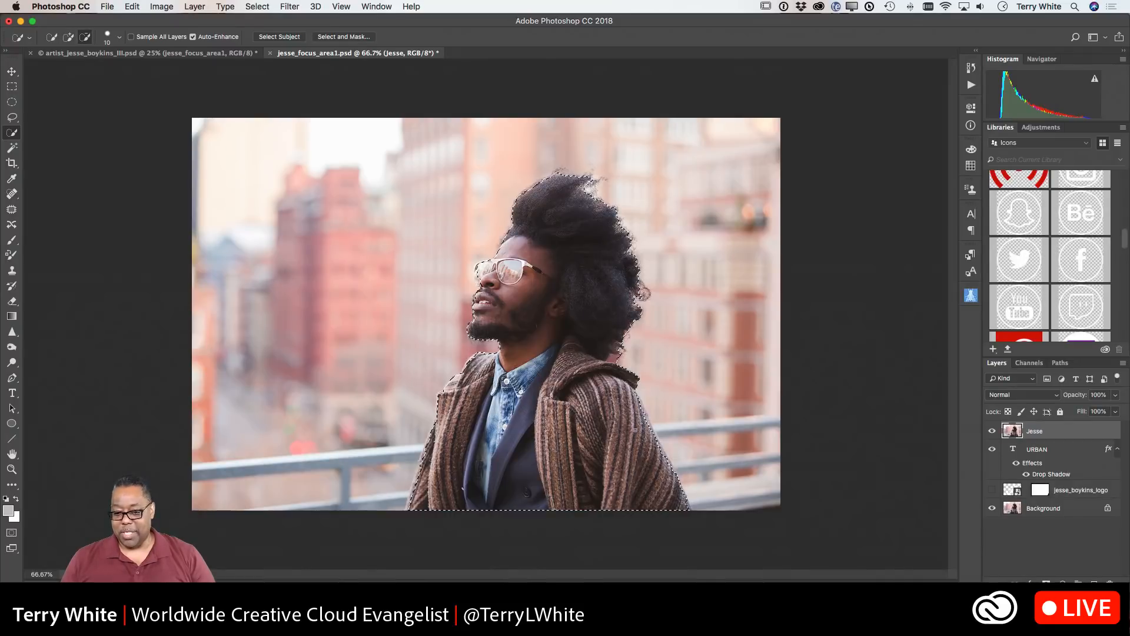
pyautogui.press('alt')
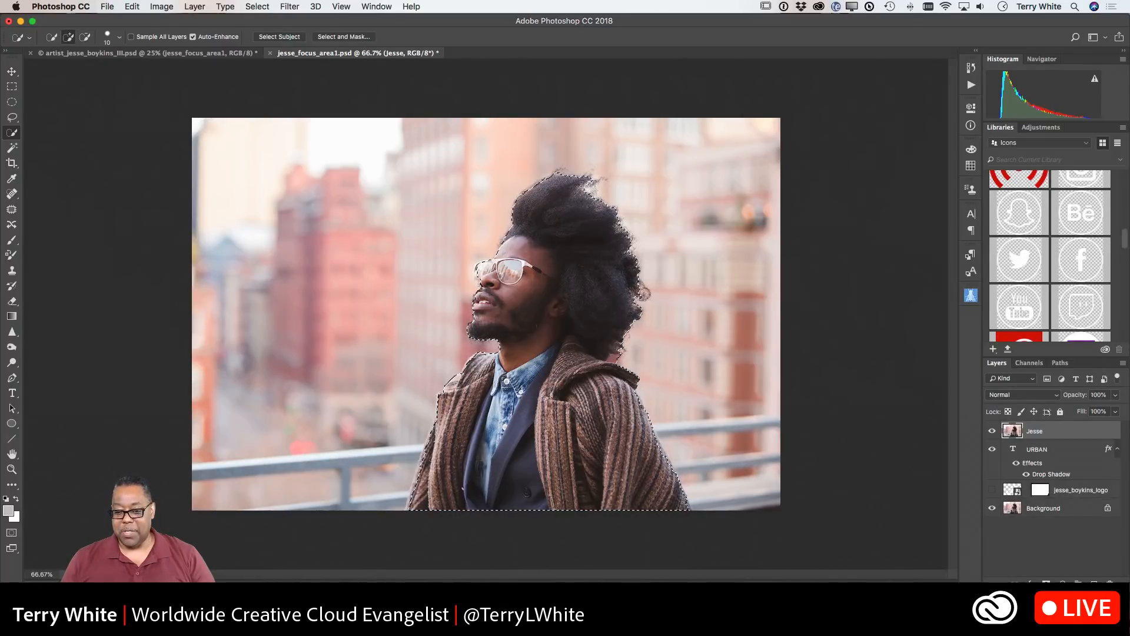
pyautogui.press('alt')
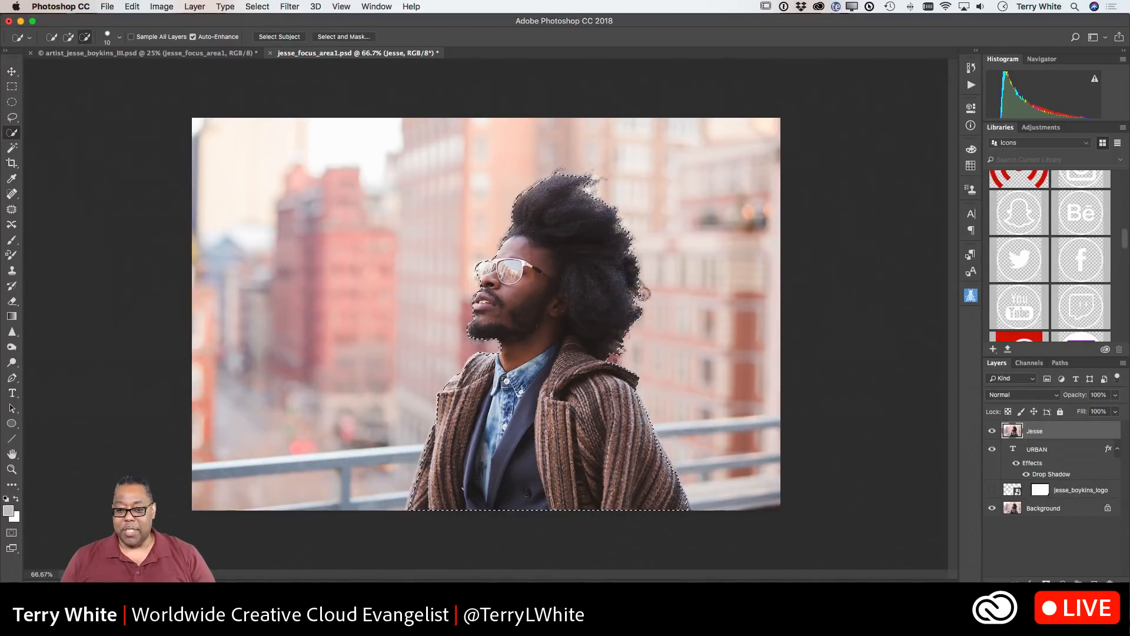
pyautogui.press('alt')
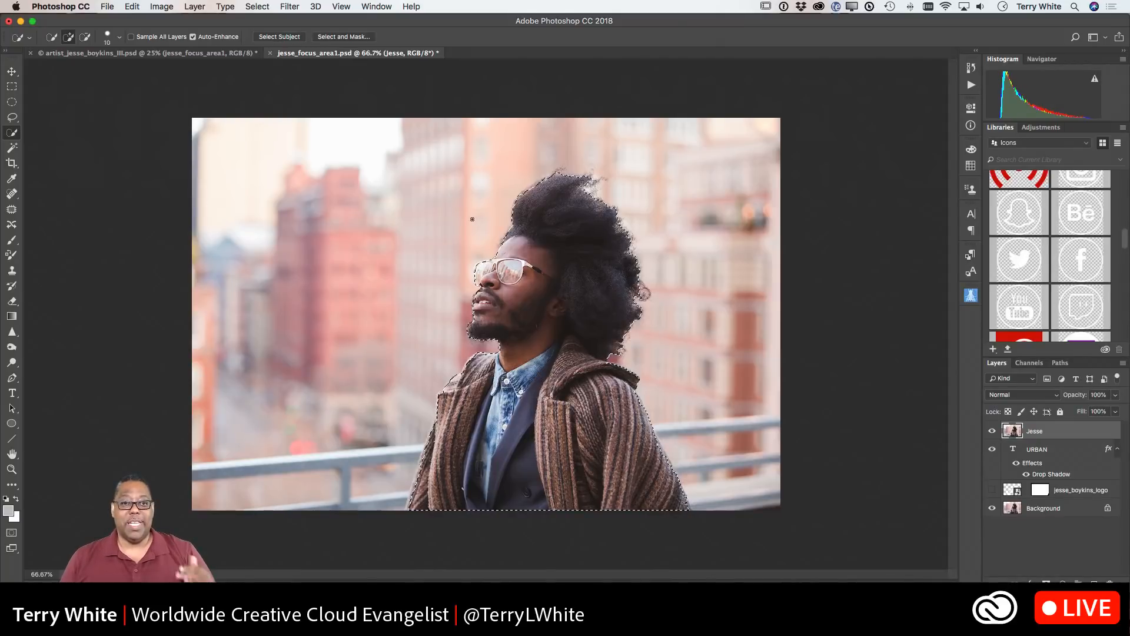
# Refine the selection in Select and Mask, keeping the Overlay view and brushing the Refine Edge Brush along the outline of the hair
pyautogui.click(338, 38)
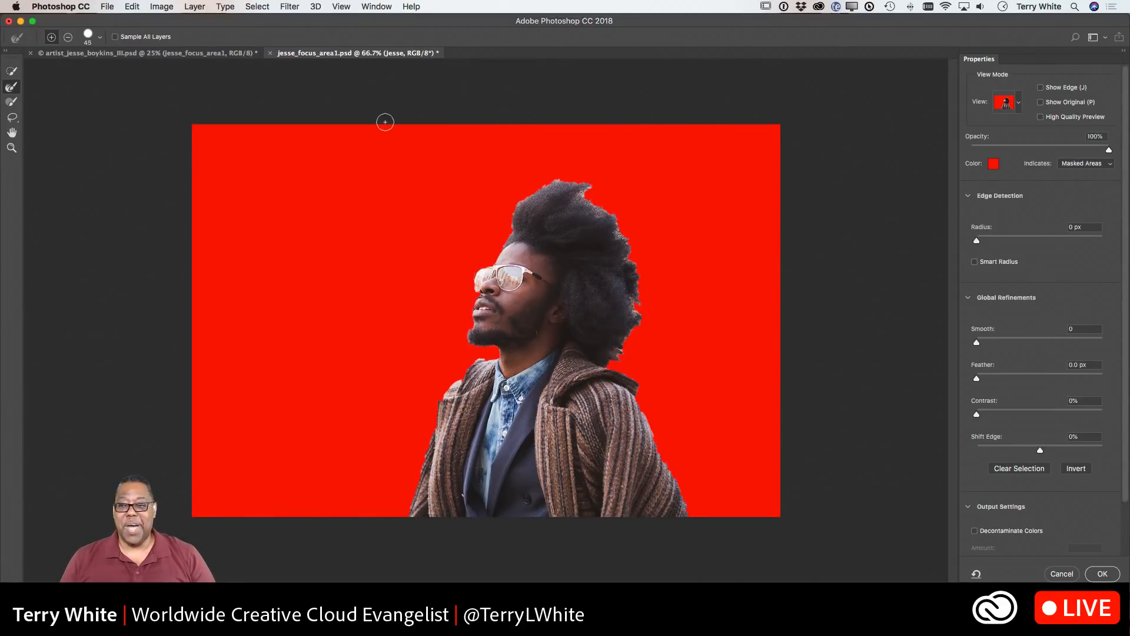
pyautogui.click(1014, 105)
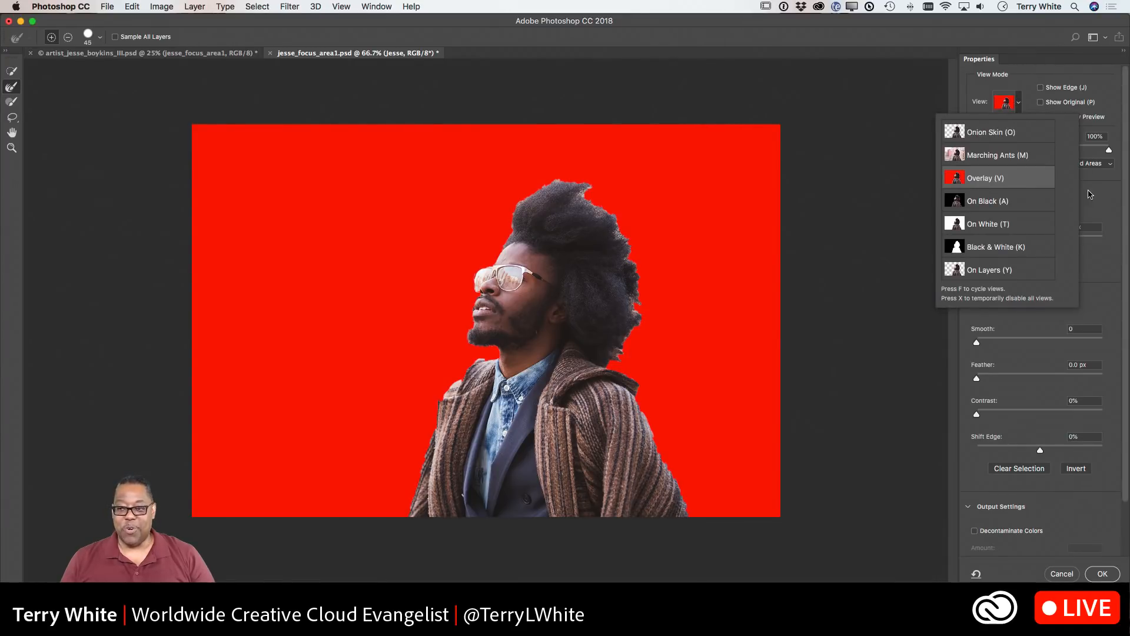
pyautogui.click(1018, 135)
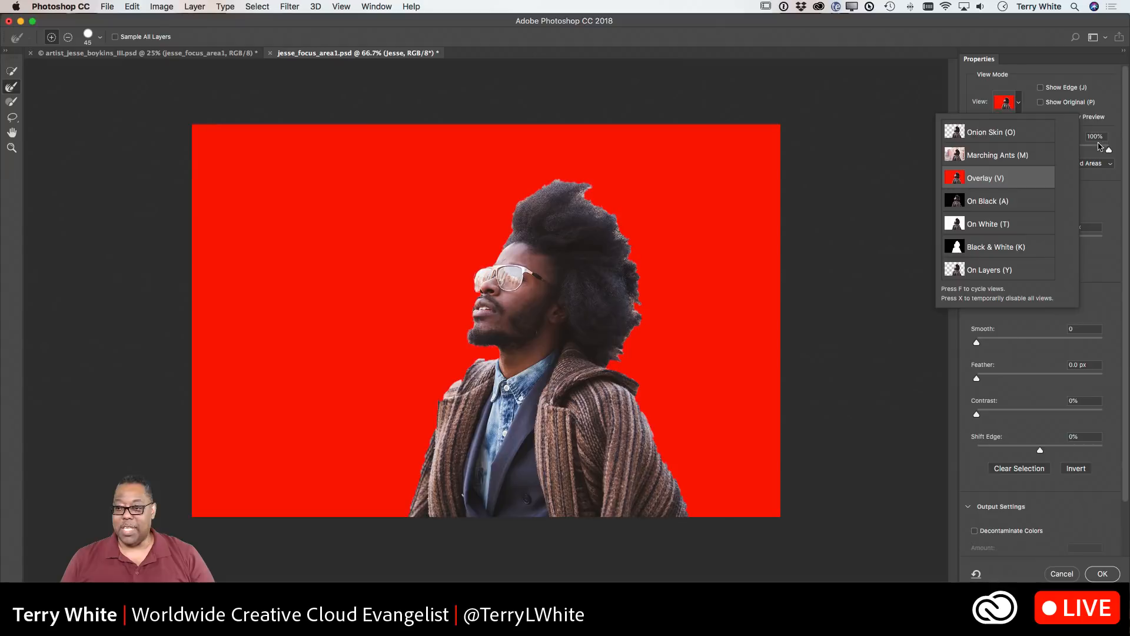
pyautogui.press('Escape')
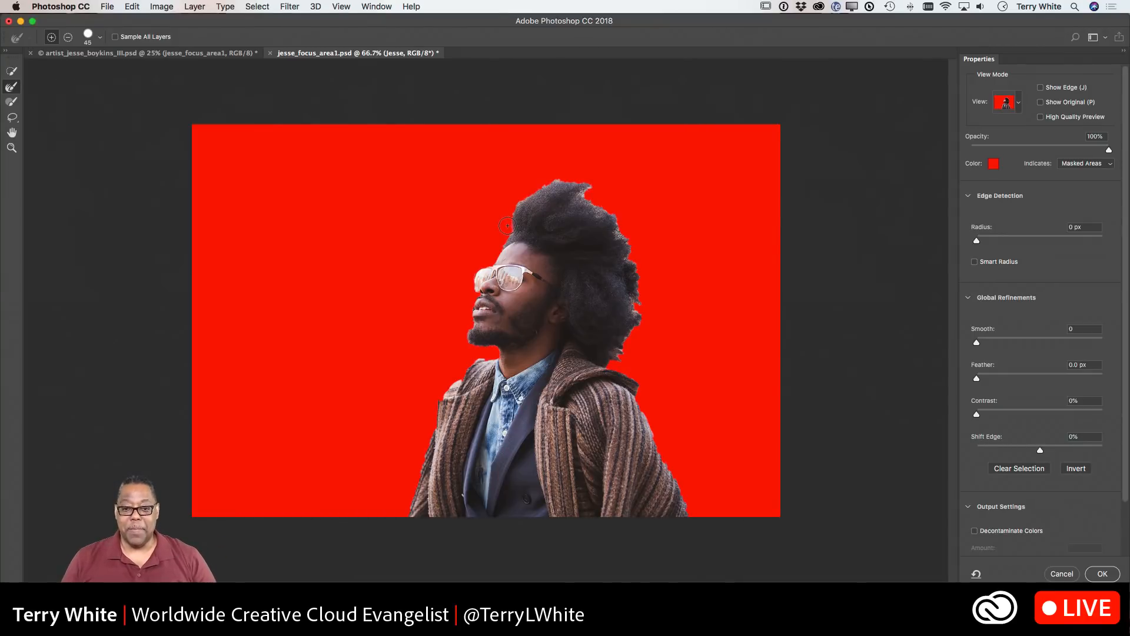
pyautogui.moveTo(513, 203)
pyautogui.mouseDown()
pyautogui.moveTo(591, 179)
pyautogui.moveTo(584, 198)
pyautogui.moveTo(627, 236)
pyautogui.mouseUp()
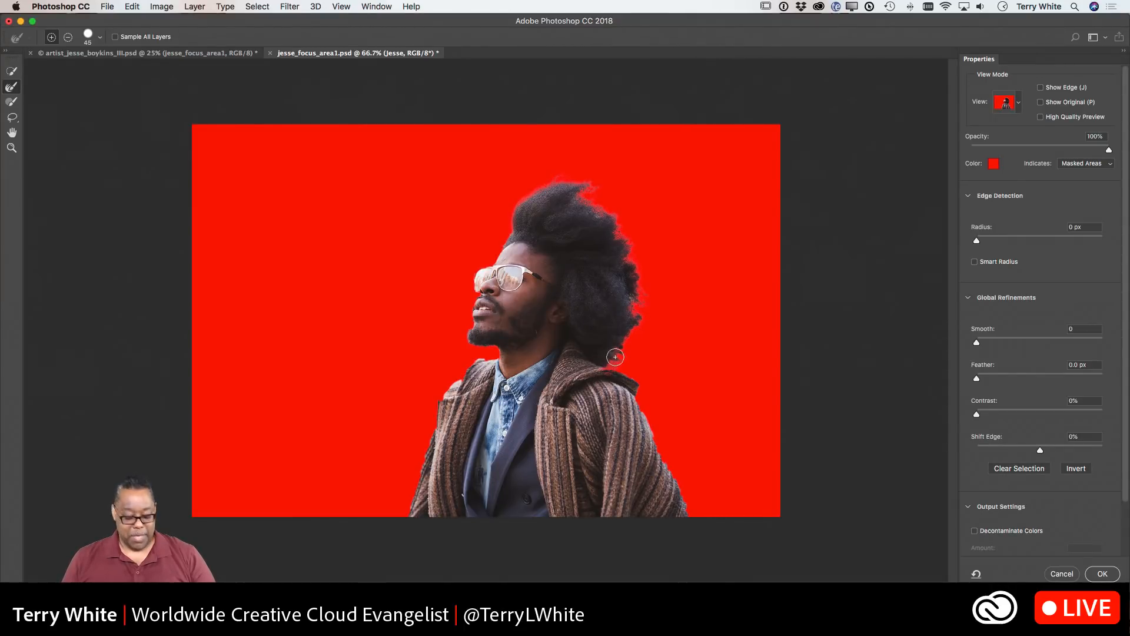
pyautogui.press('alt')
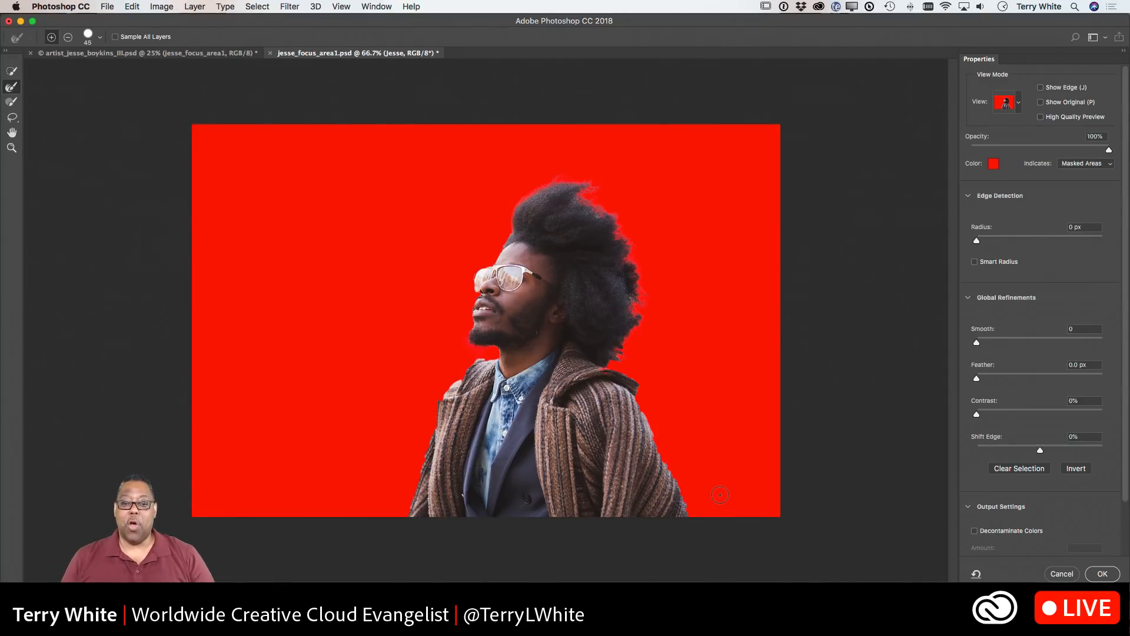
# Output the refined selection to a new layer with layer mask, and check the result by hiding and showing the URBAN layer
pyautogui.scroll(-3, 965, 468)
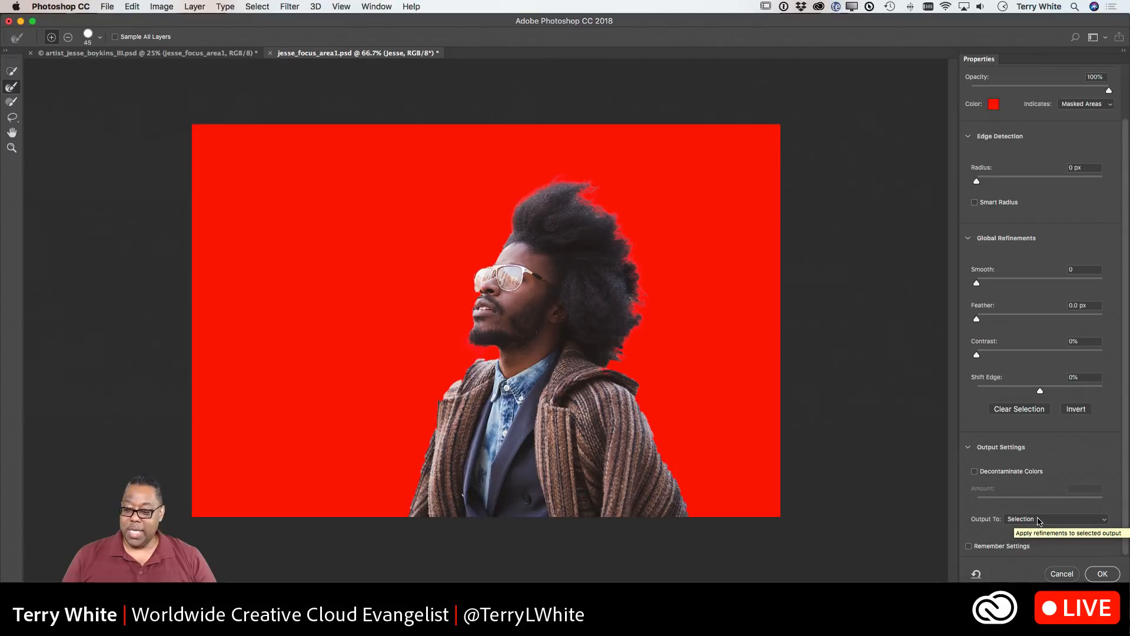
pyautogui.press('super+Tab')
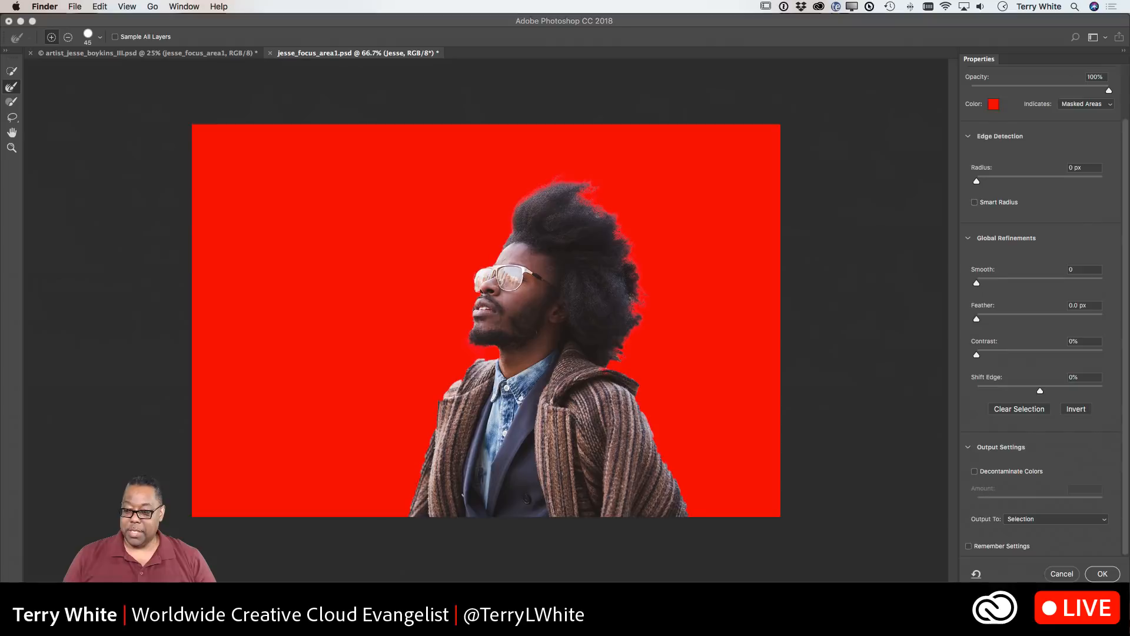
pyautogui.press('super+Tab')
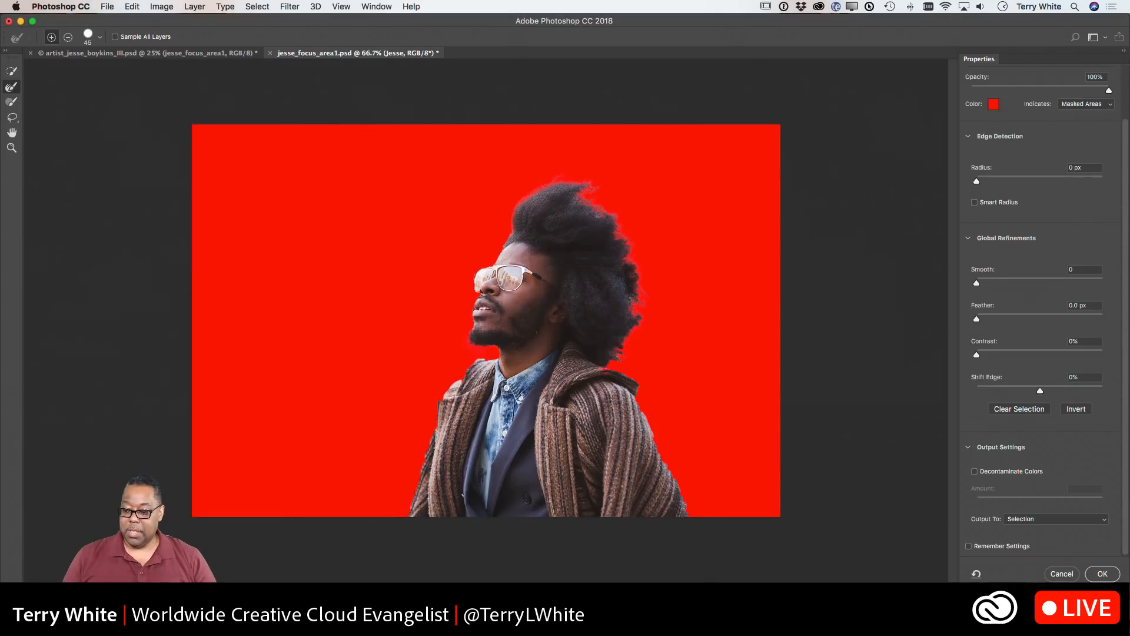
pyautogui.moveTo(969, 591); pyautogui.dragTo(969, 578)
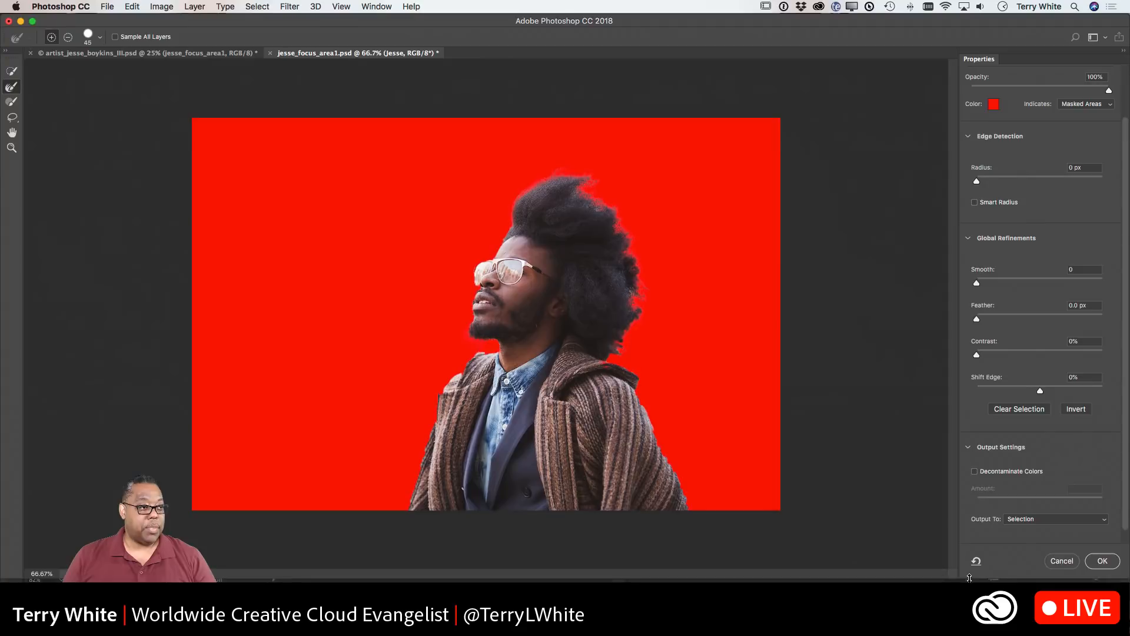
pyautogui.click(1081, 520)
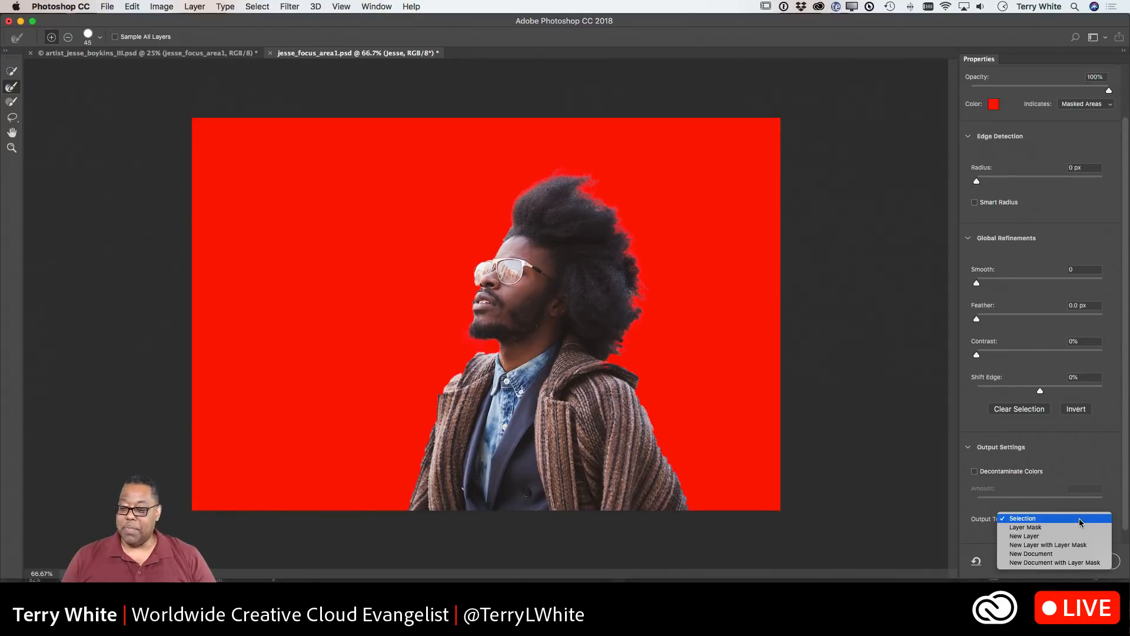
pyautogui.click(1076, 545)
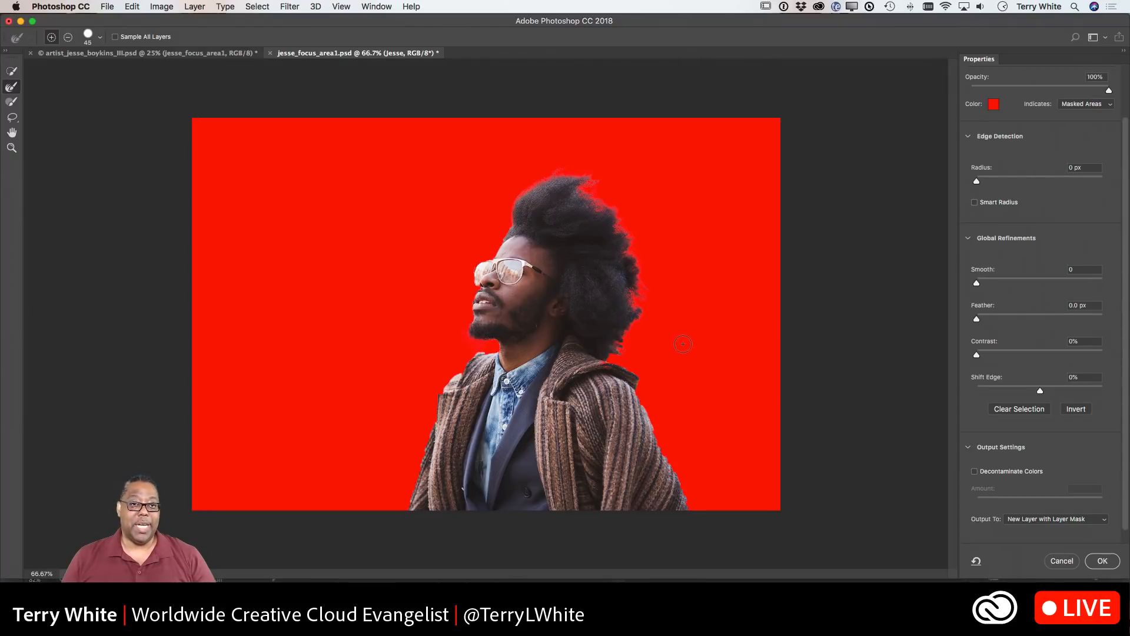
pyautogui.click(1100, 562)
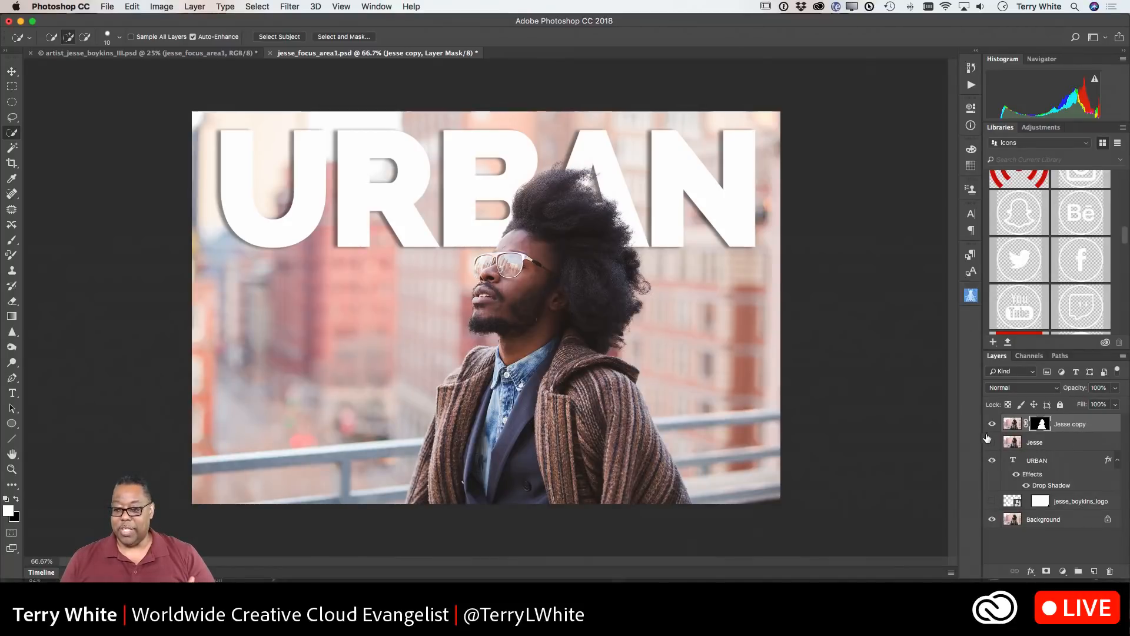
pyautogui.click(992, 461)
pyautogui.click(992, 461)
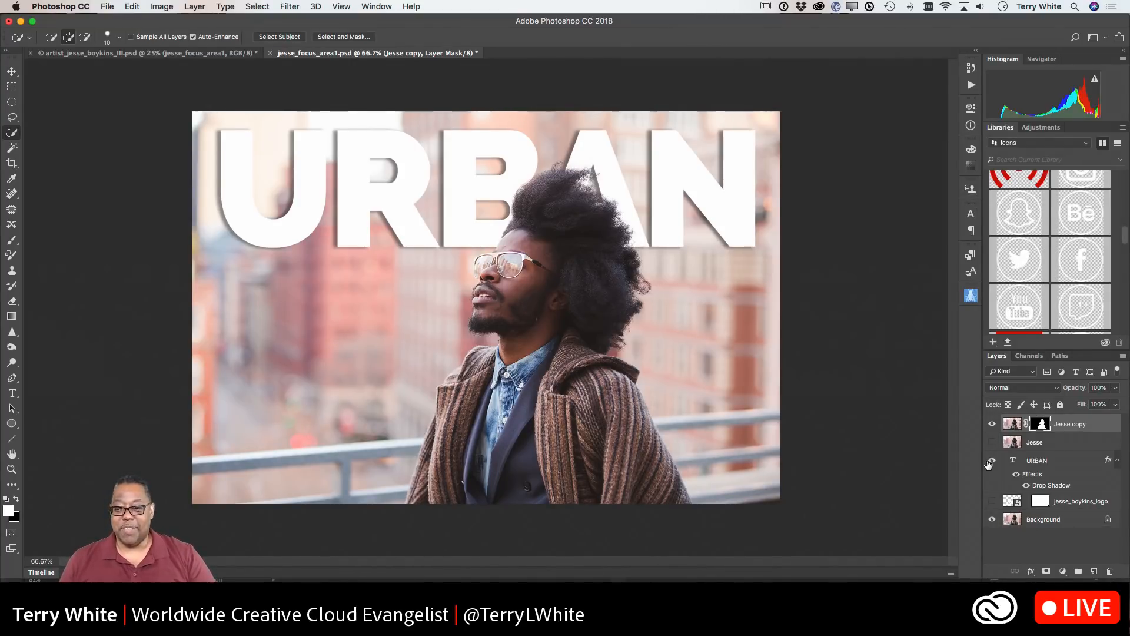
# Check the masked man against each backdrop by toggling the URBAN, jesse_boykins_logo and Jesse layers, finishing with only URBAN shown among them
pyautogui.click(992, 461)
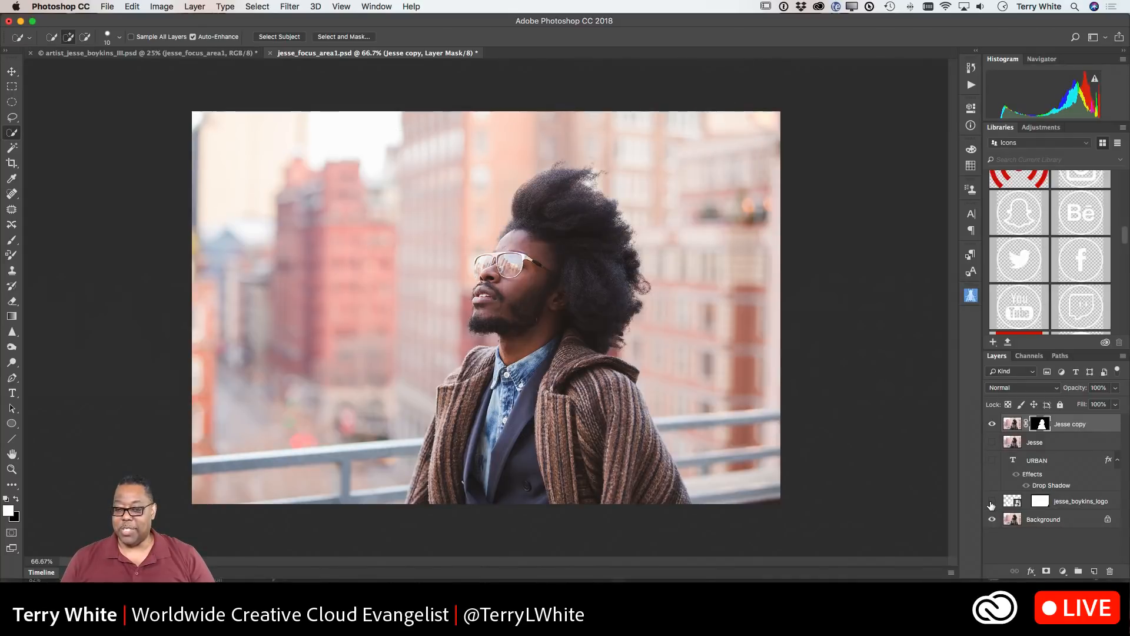
pyautogui.click(992, 502)
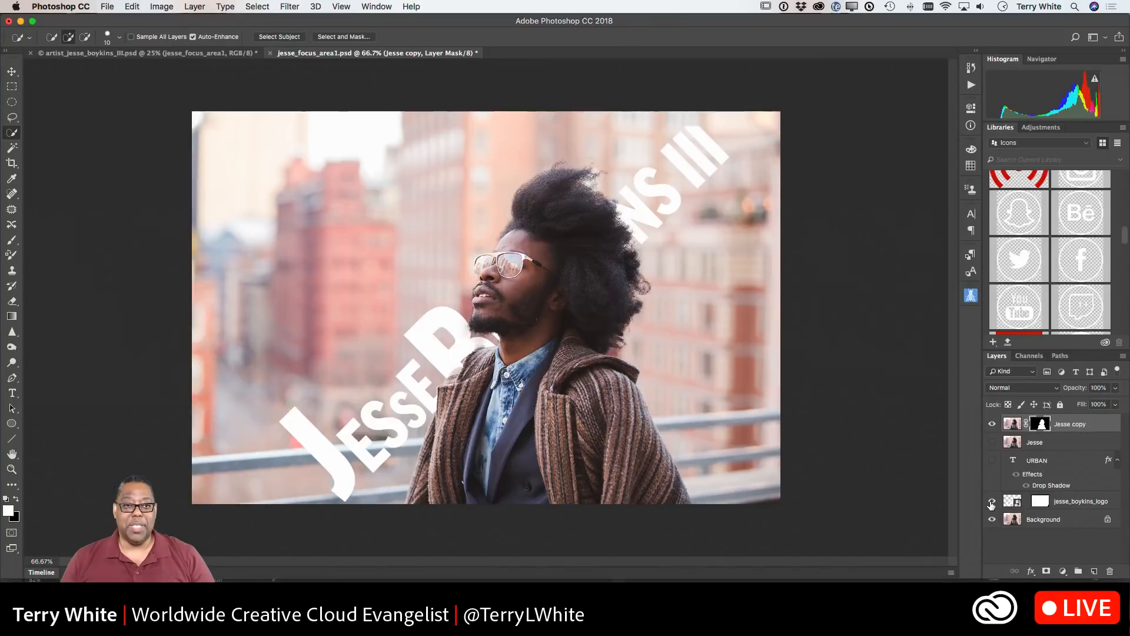
pyautogui.click(992, 501)
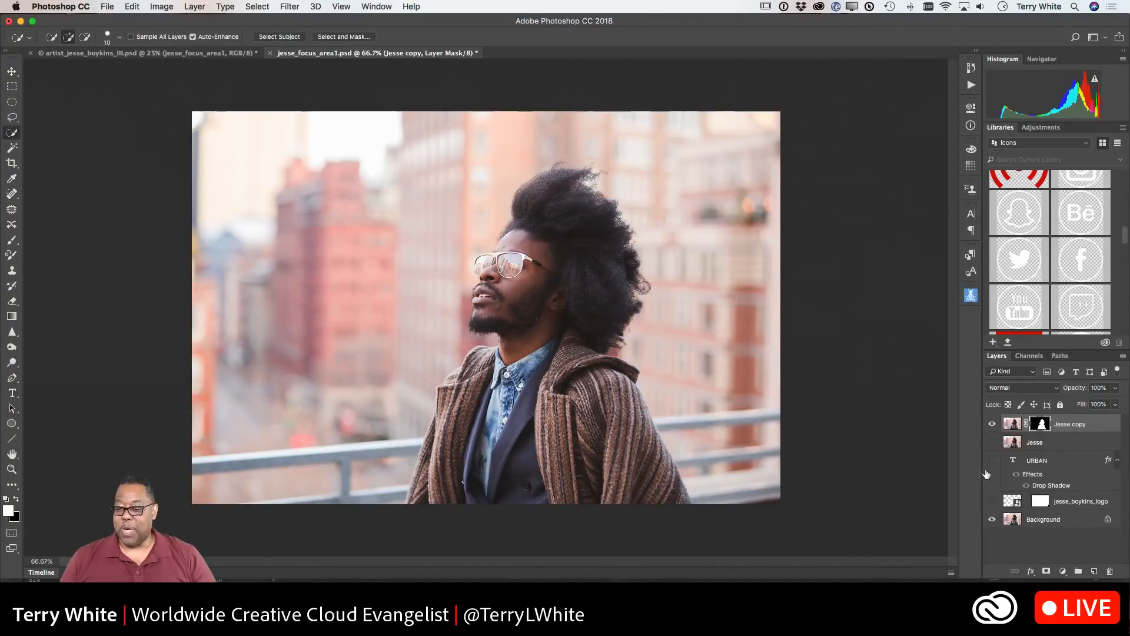
pyautogui.click(992, 442)
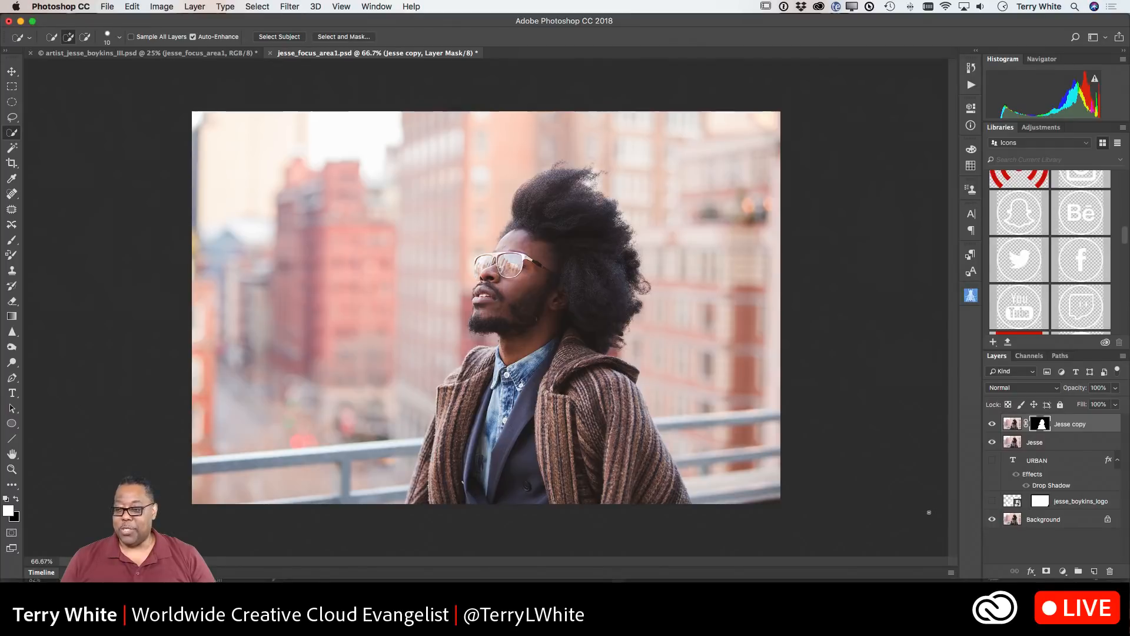
pyautogui.click(992, 442)
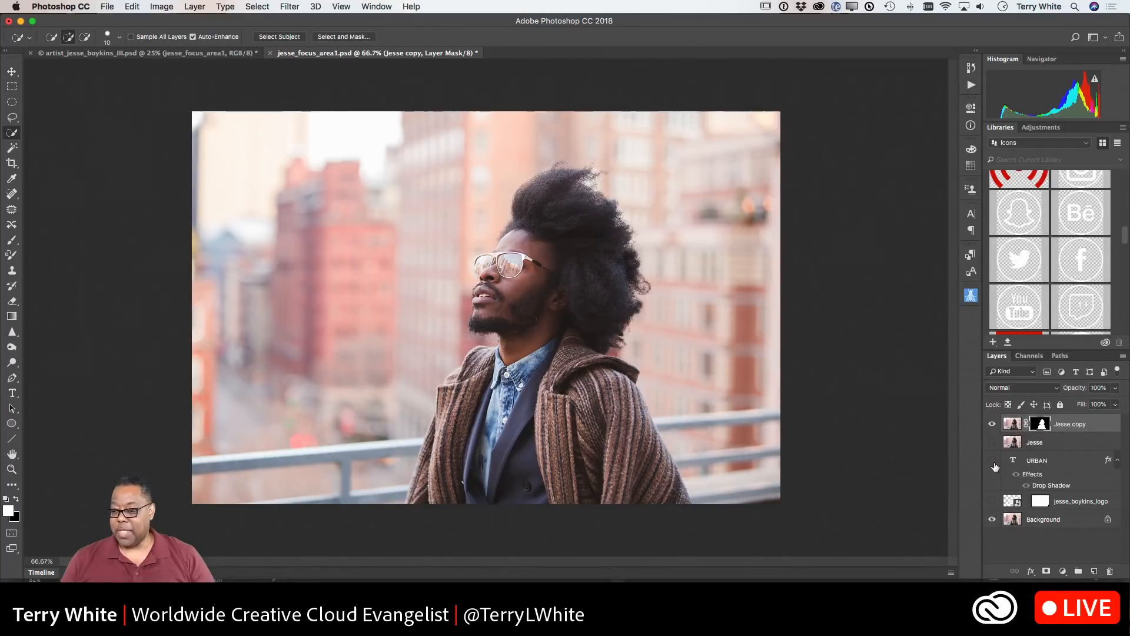
pyautogui.click(992, 460)
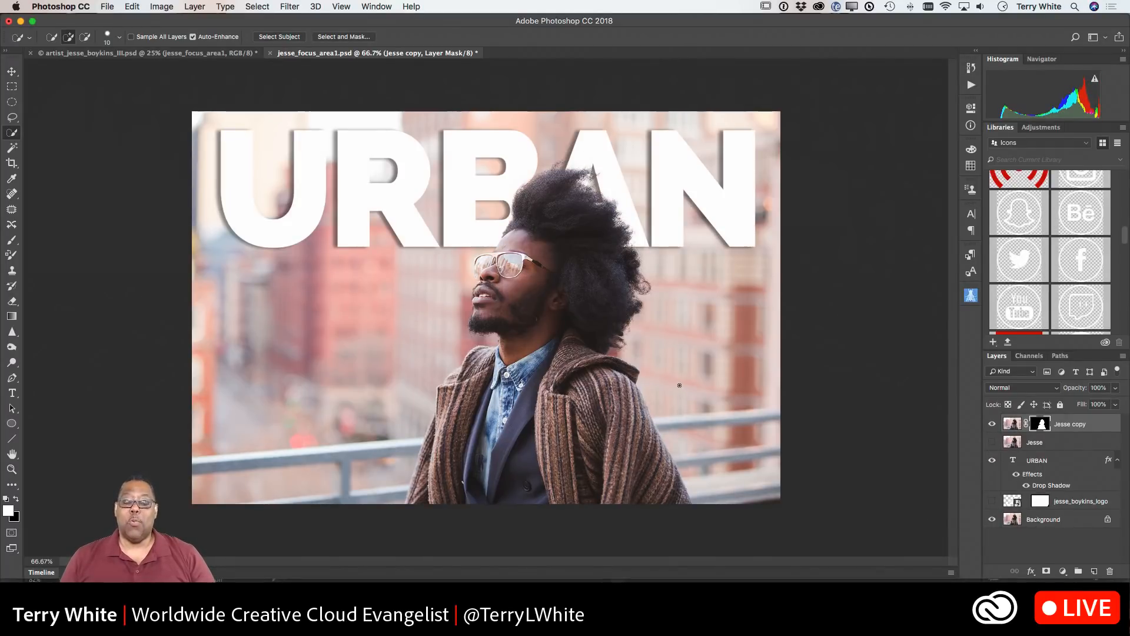
# Reposition the URBAN headline slightly lower and further right behind the man, and save and close the smart object
pyautogui.click(1021, 461)
pyautogui.press('v')
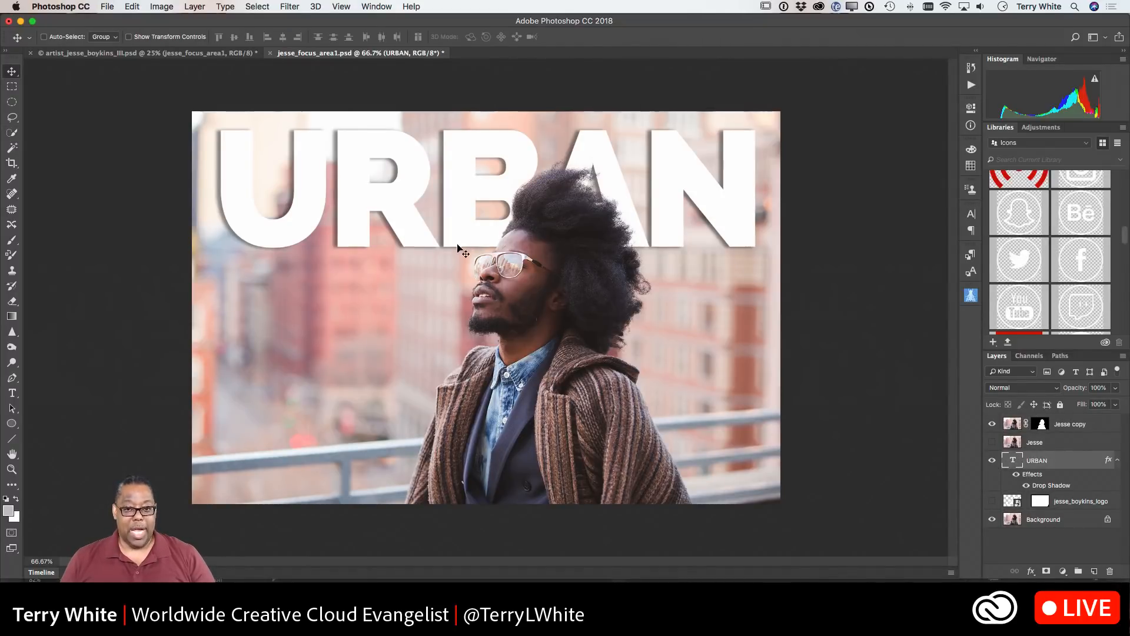
pyautogui.moveTo(620, 187)
pyautogui.mouseDown()
pyautogui.moveTo(643, 232)
pyautogui.moveTo(637, 359)
pyautogui.moveTo(664, 277)
pyautogui.moveTo(675, 303)
pyautogui.moveTo(690, 274)
pyautogui.moveTo(620, 184)
pyautogui.moveTo(571, 178)
pyautogui.moveTo(540, 193)
pyautogui.moveTo(532, 291)
pyautogui.moveTo(648, 266)
pyautogui.moveTo(626, 180)
pyautogui.mouseUp()
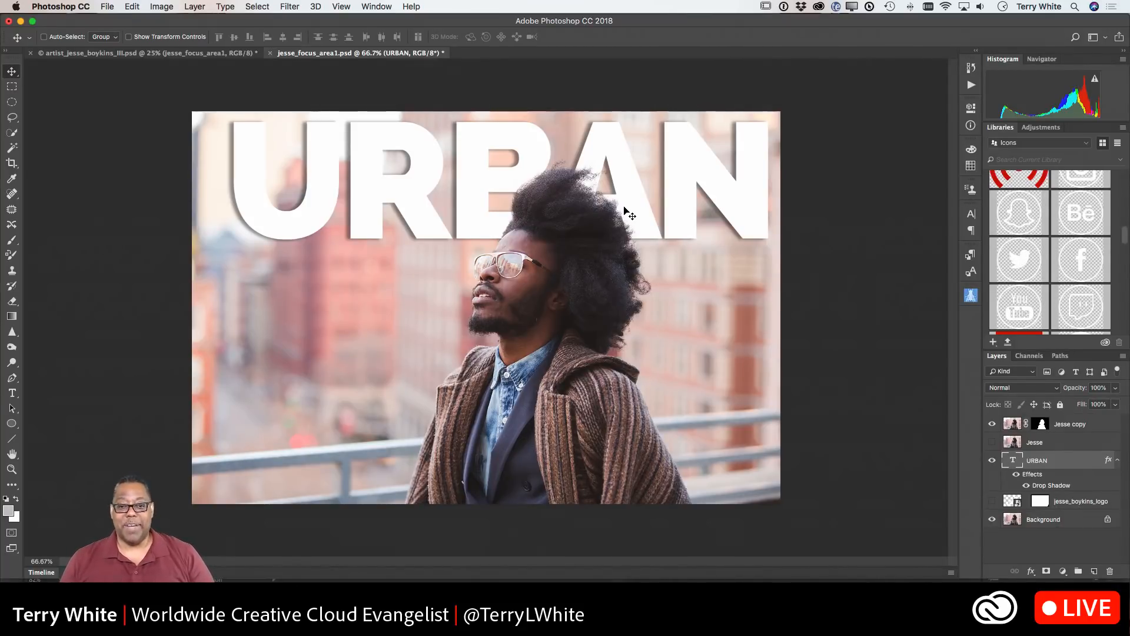
pyautogui.moveTo(671, 157); pyautogui.dragTo(663, 173)
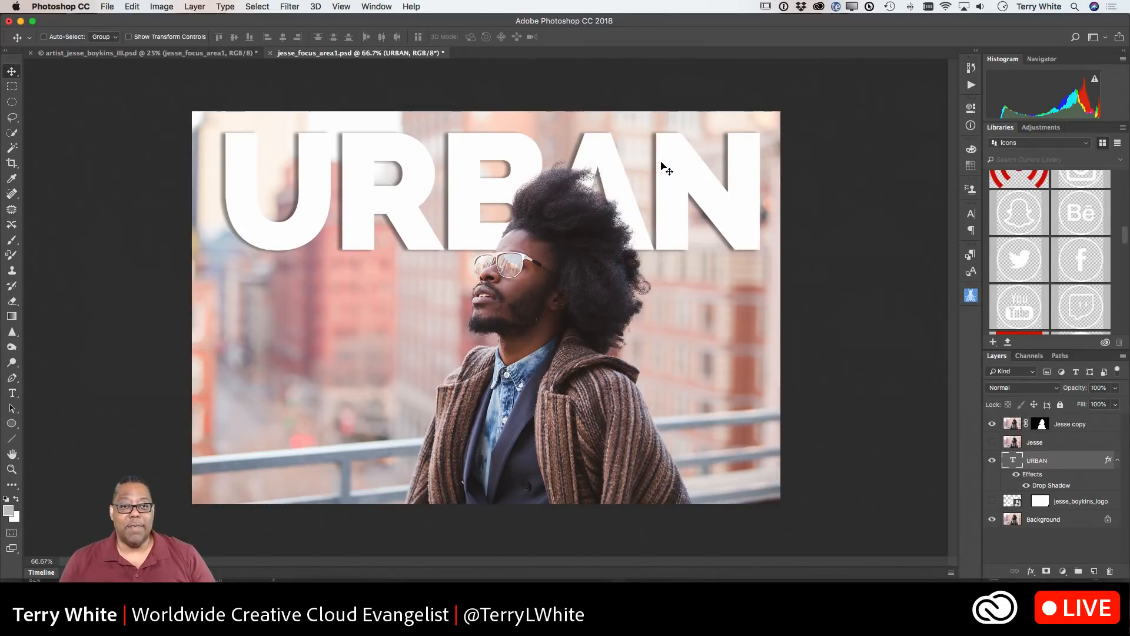
pyautogui.press('super+s')
pyautogui.press('super+w')
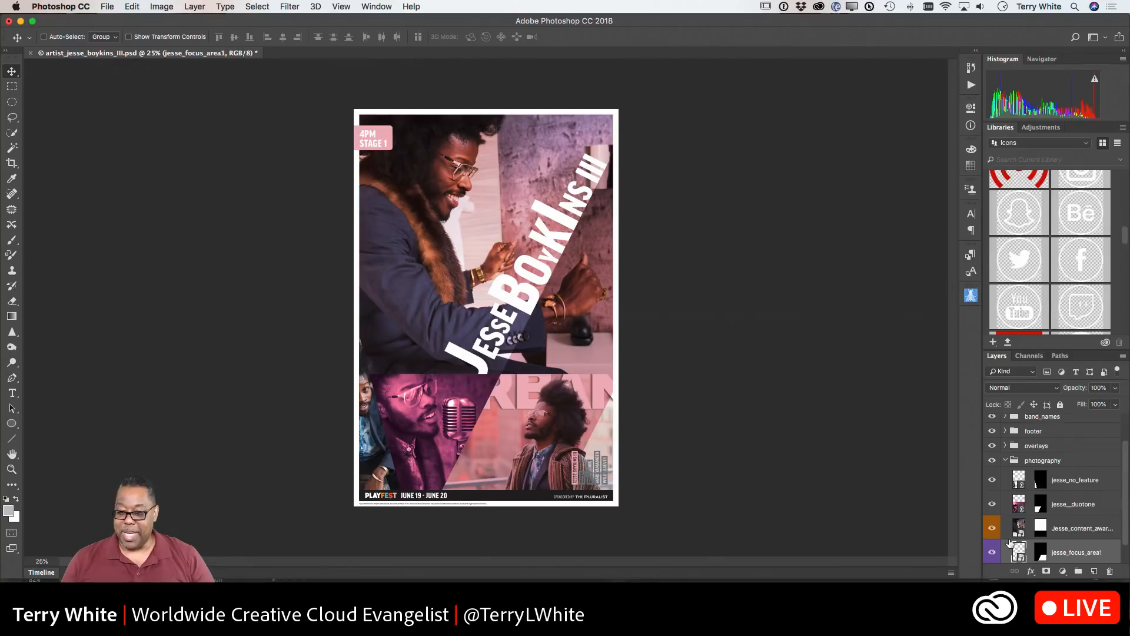
# In the jesse_focus_area1 smart object, replace the visible URBAN headline with the jesse_boykins_logo layer, and save and close it to update the poster
pyautogui.scroll(-1, 1010, 544)
pyautogui.doubleClick(1020, 528)
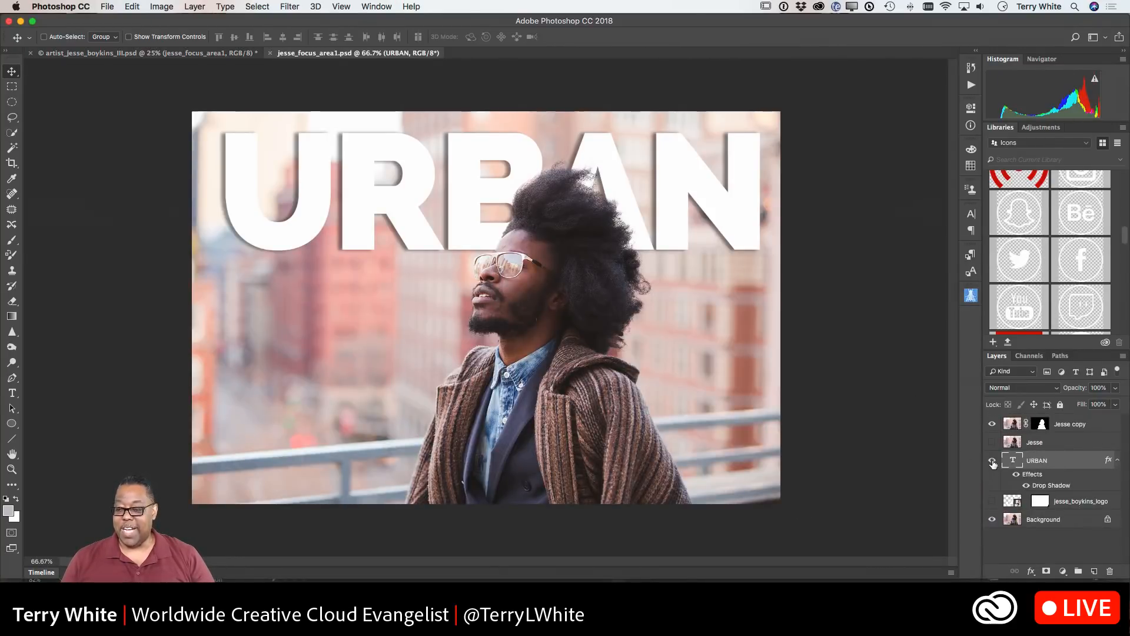
pyautogui.click(993, 460)
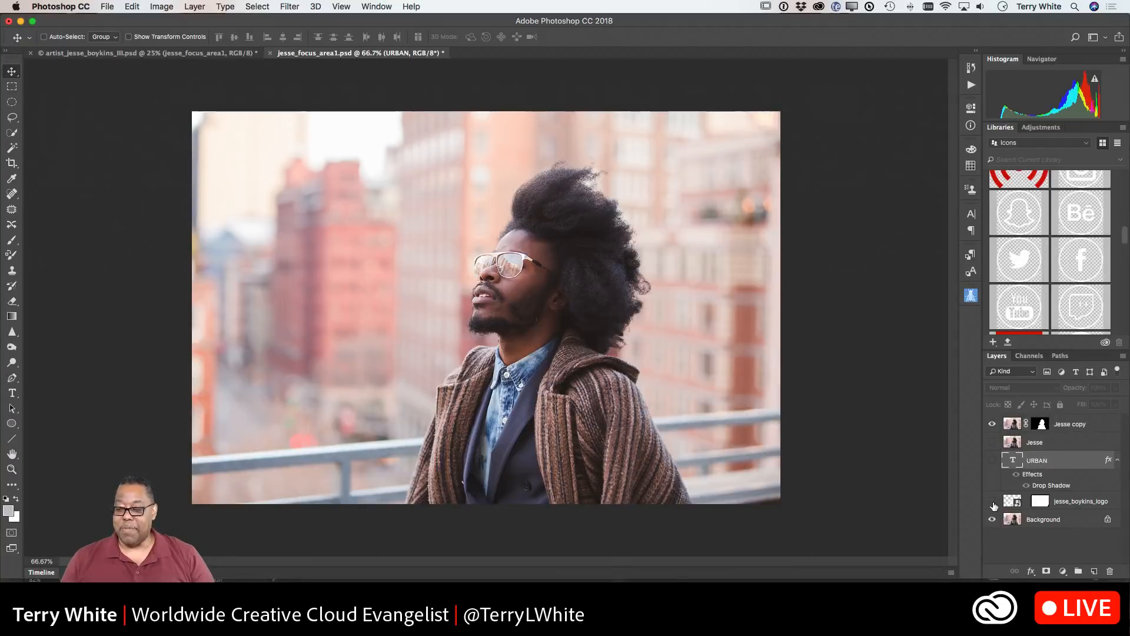
pyautogui.click(992, 500)
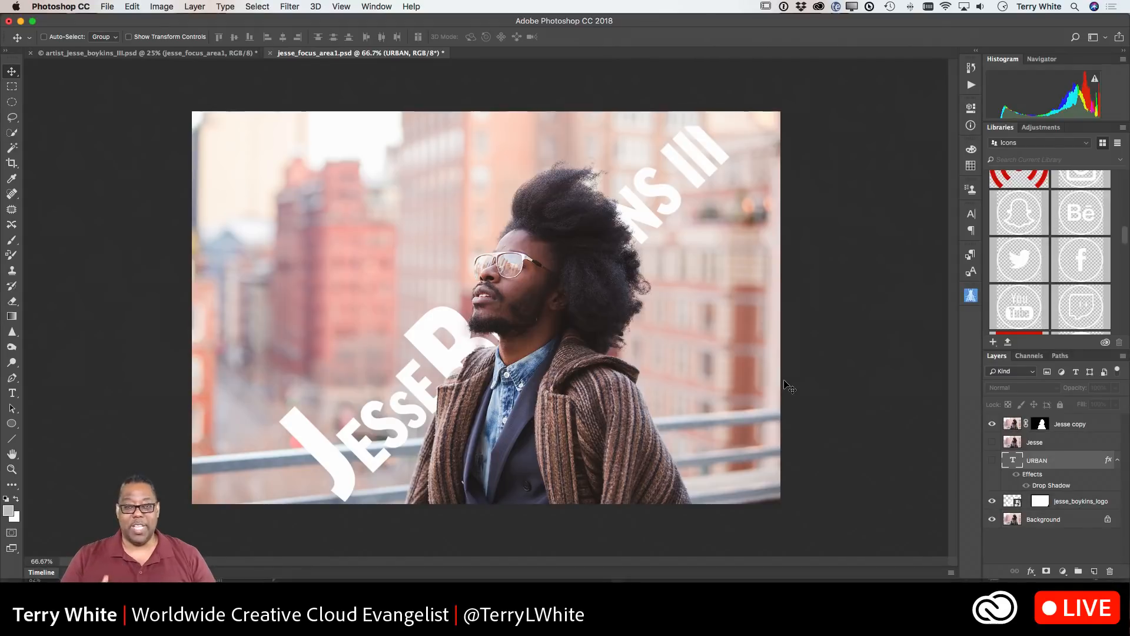
pyautogui.press('super+w')
pyautogui.press('Return')
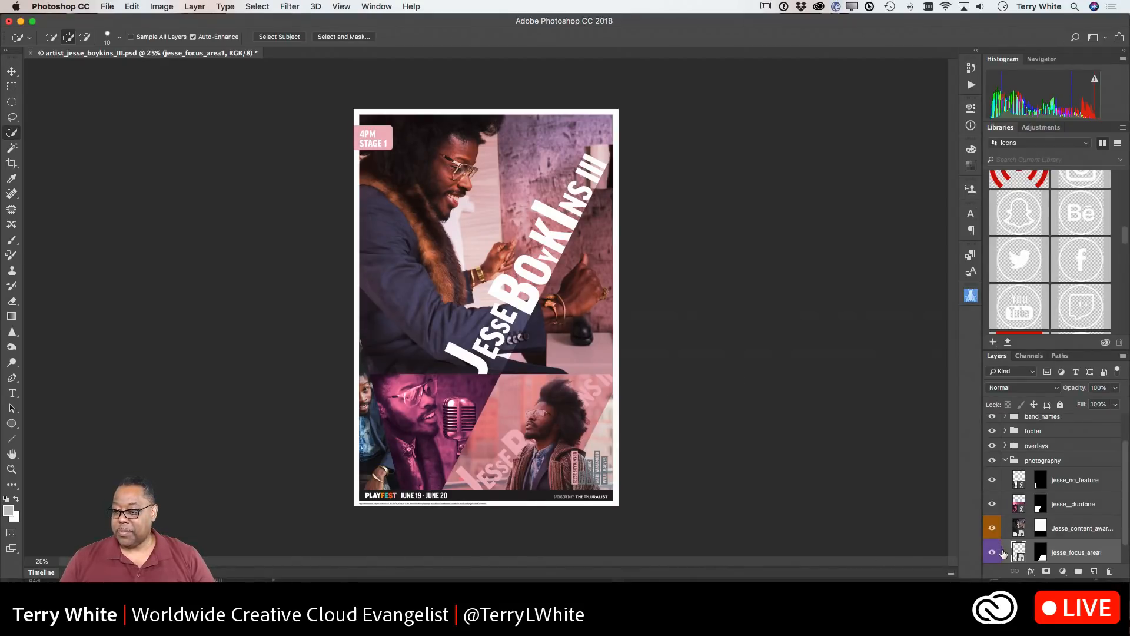
# Reopen the jesse_focus_area1 smart object with its type layer properties displayed, hide jesse_boykins_logo and show URBAN again
pyautogui.doubleClick(1018, 553)
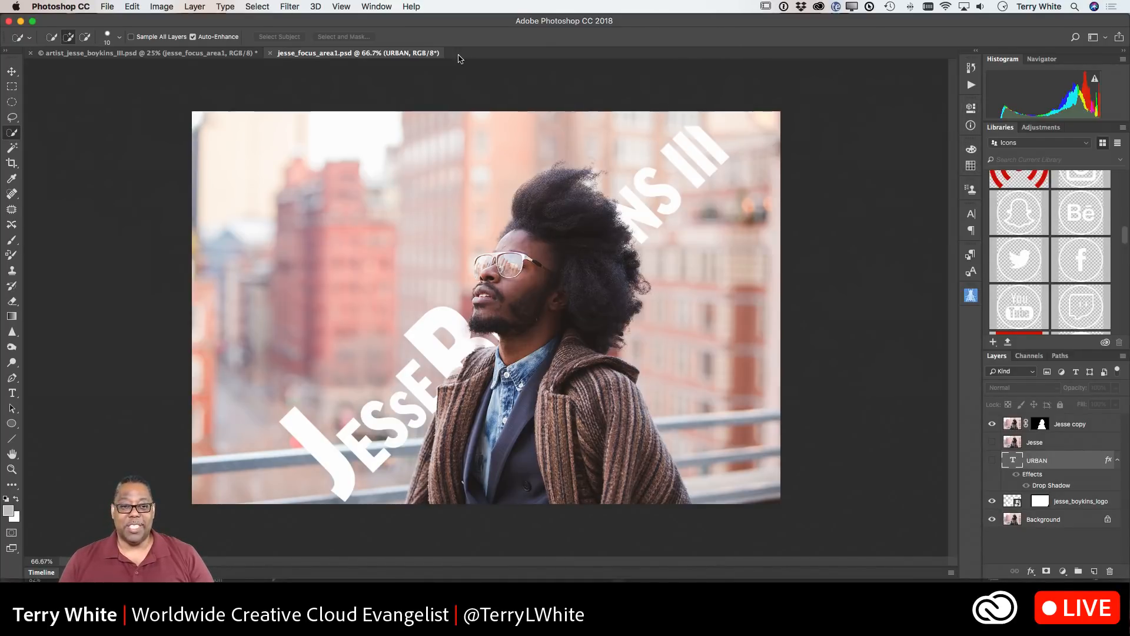
pyautogui.click(364, 5)
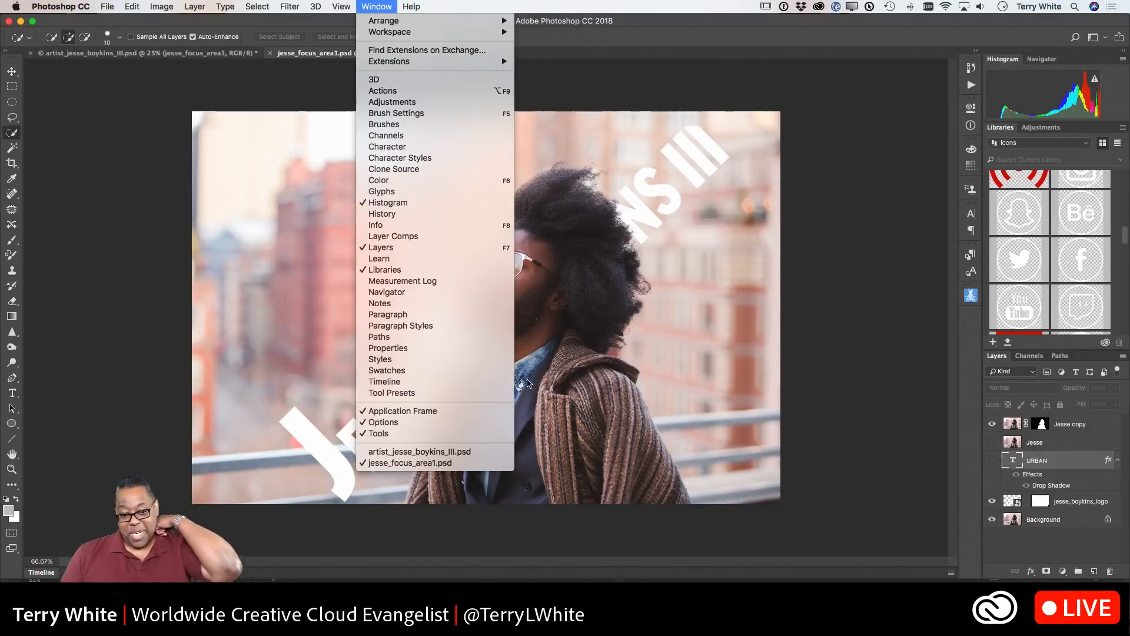
pyautogui.click(467, 353)
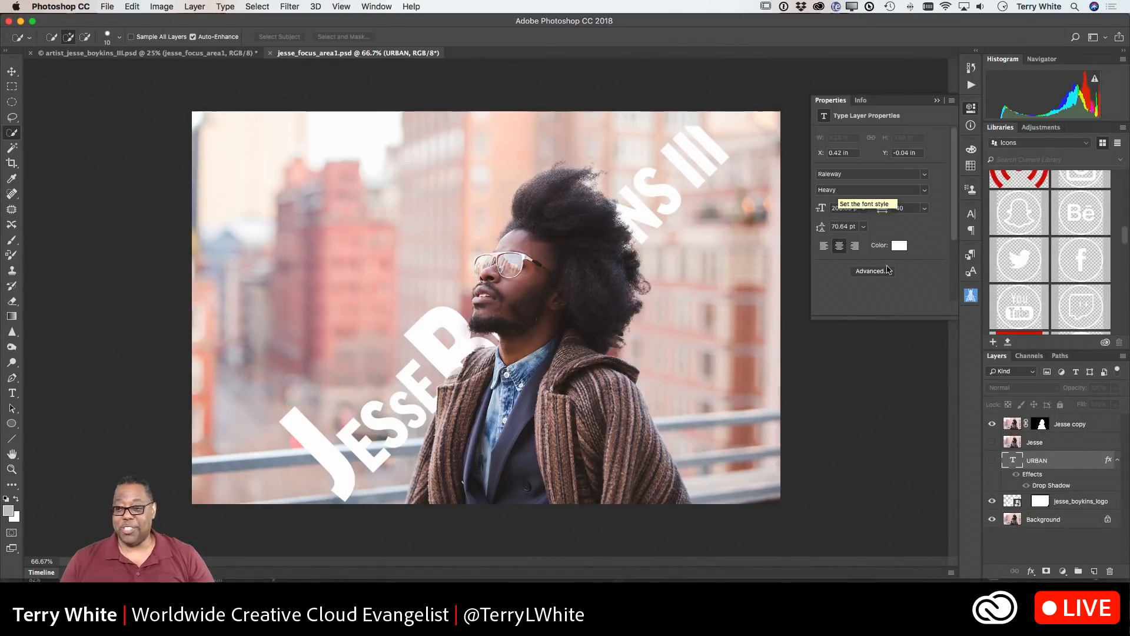
pyautogui.click(991, 501)
pyautogui.click(991, 460)
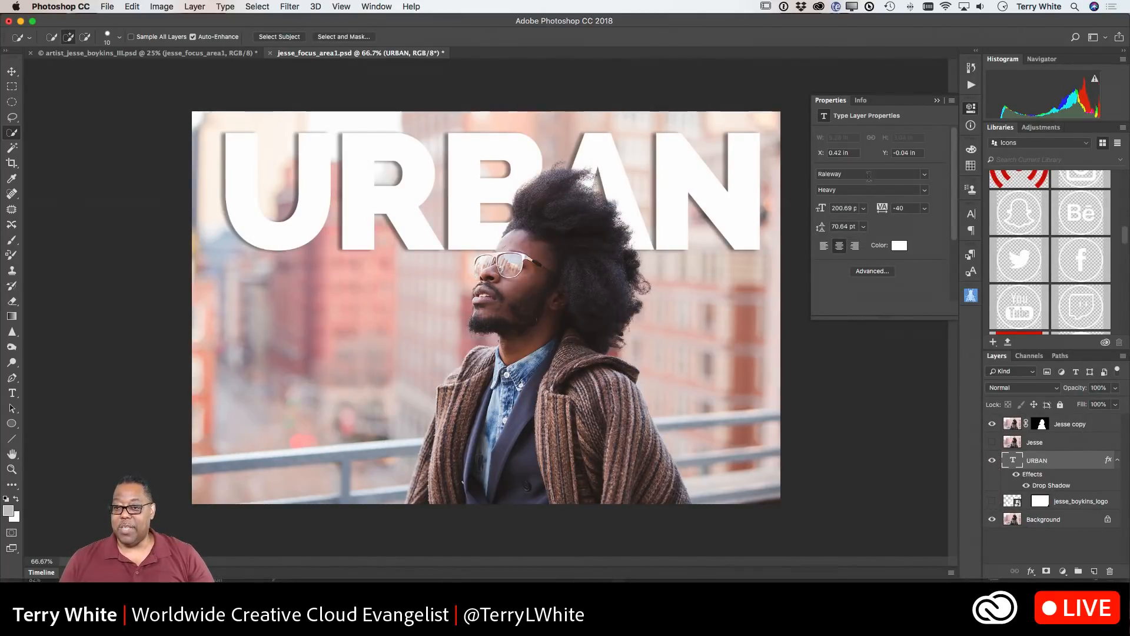
# Set the URBAN text's font size to 185 pt and its tracking to -50
pyautogui.click(845, 208)
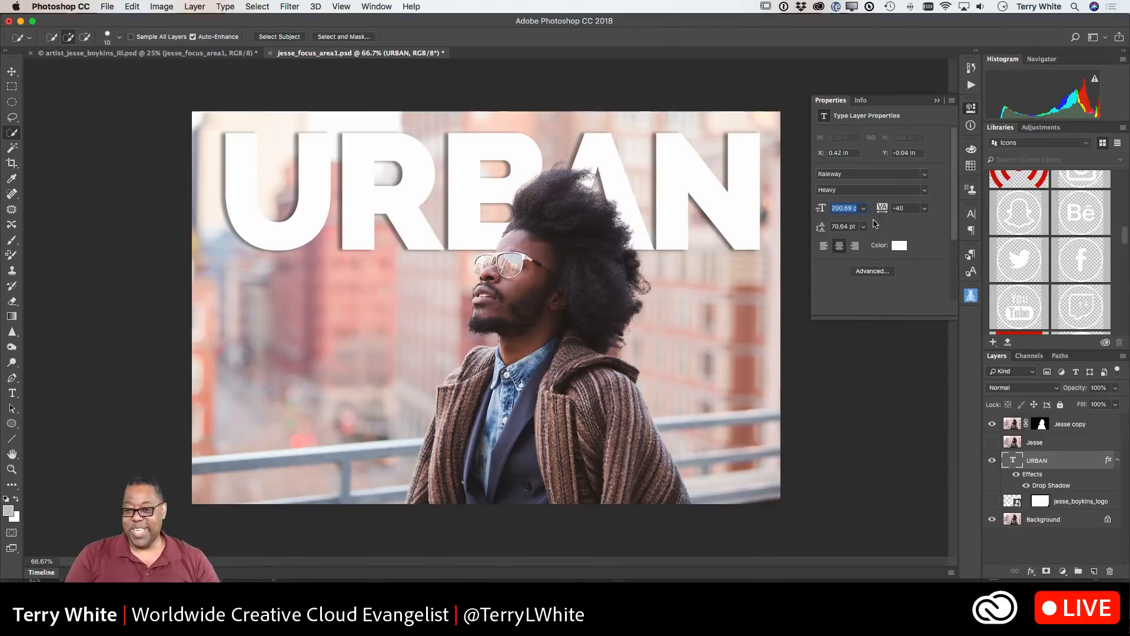
pyautogui.write('185')
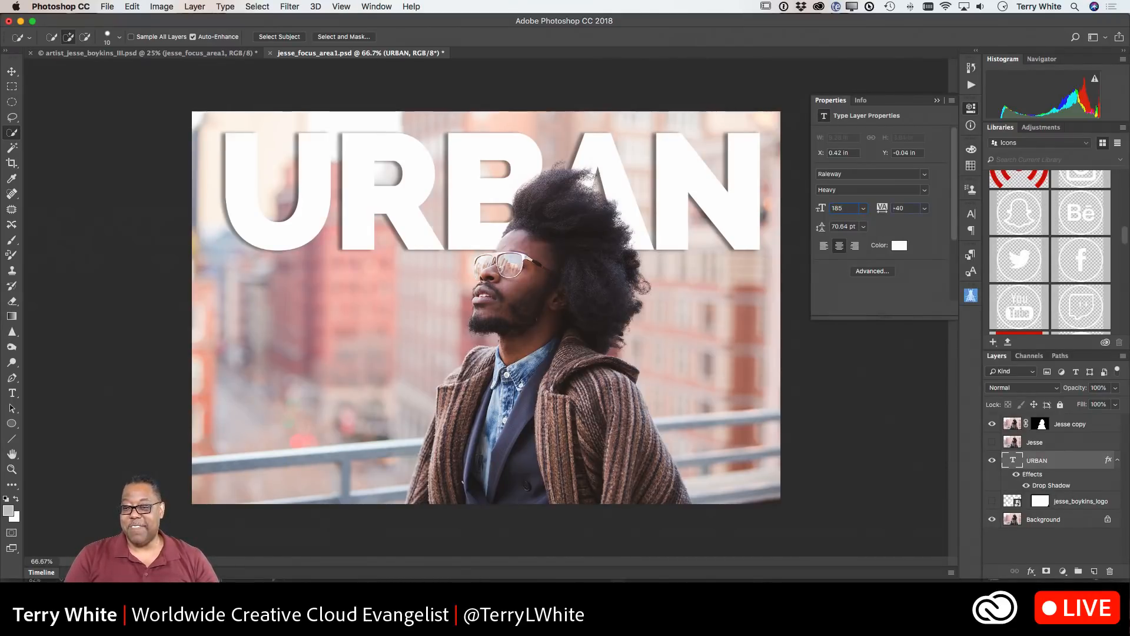
pyautogui.press('Tab')
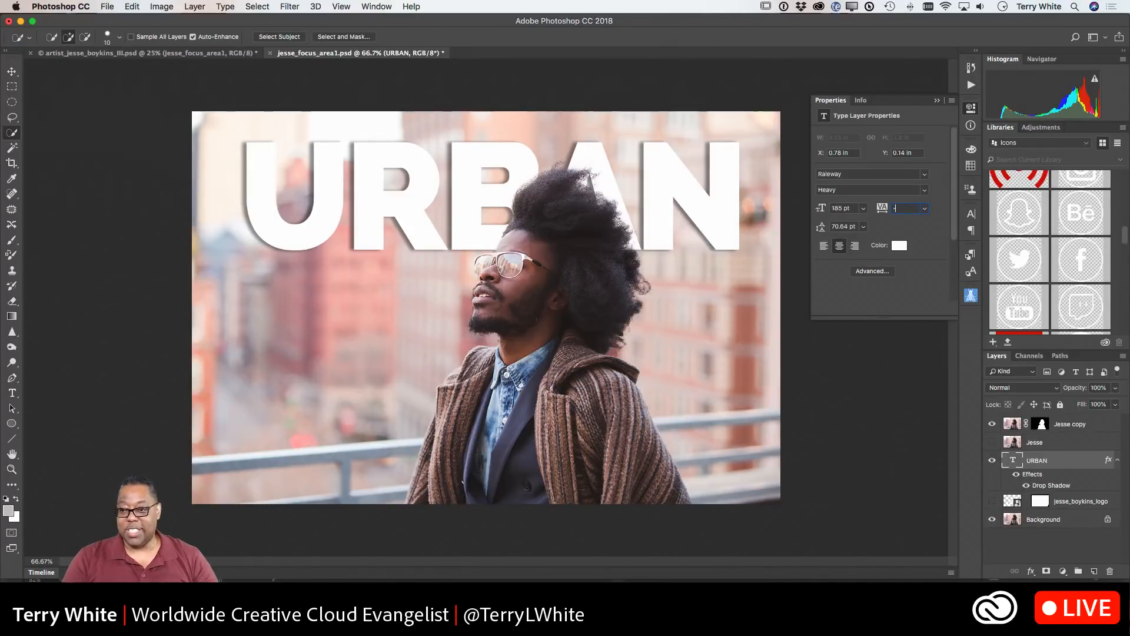
pyautogui.press('Tab')
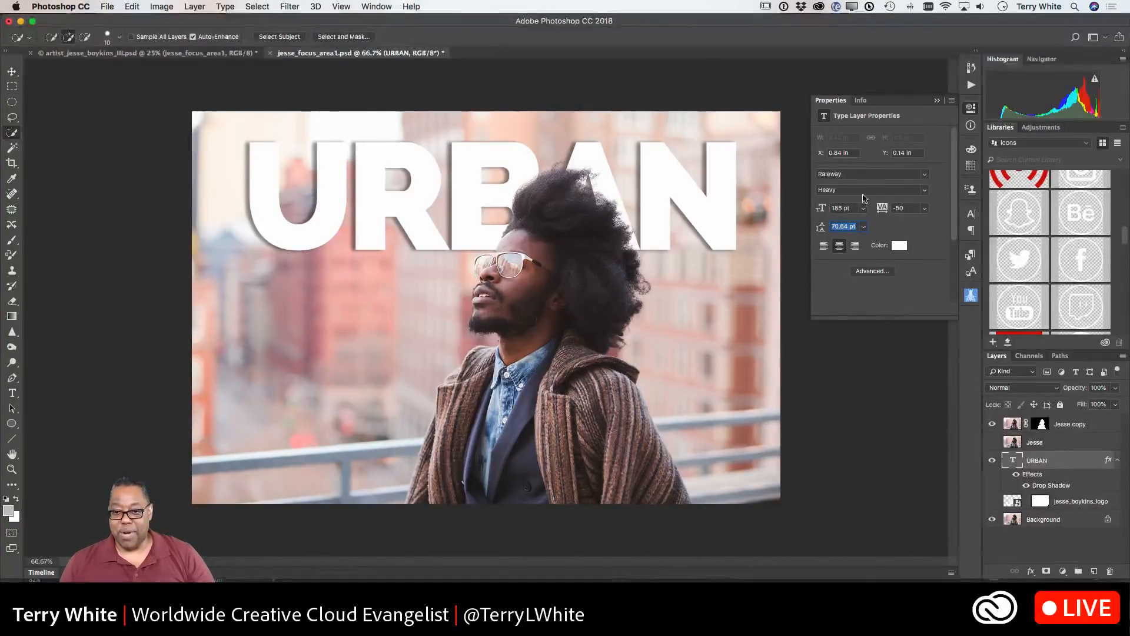
# Hide the URBAN layer and add left-aligned text reading "Jesse" directly above the Jesse photo layer, behind the masked man
pyautogui.click(1013, 447)
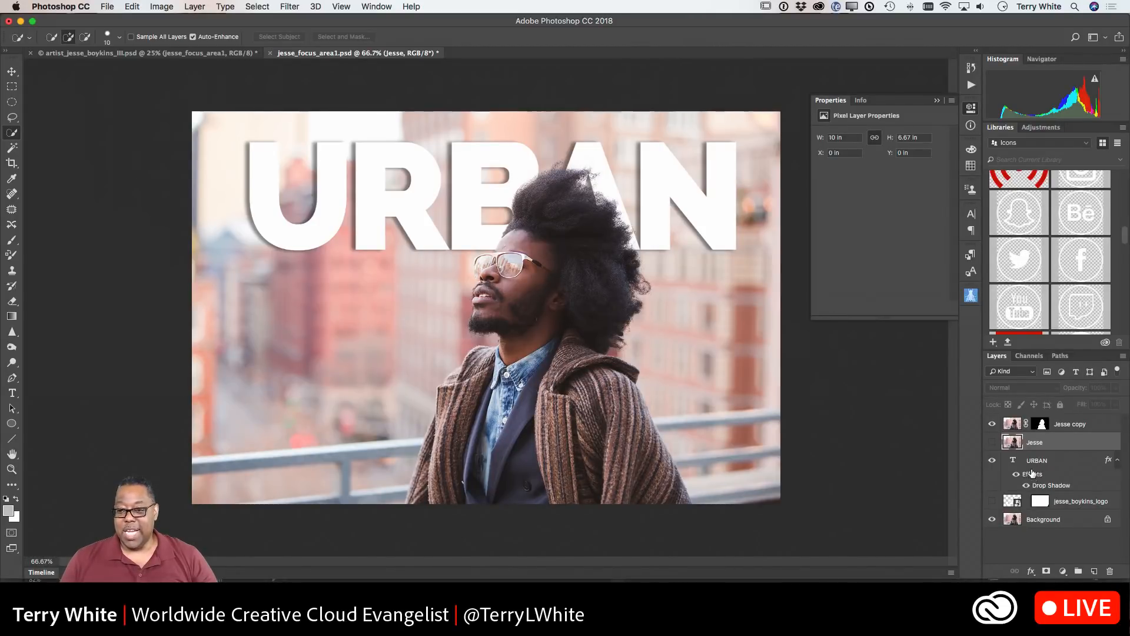
pyautogui.click(993, 462)
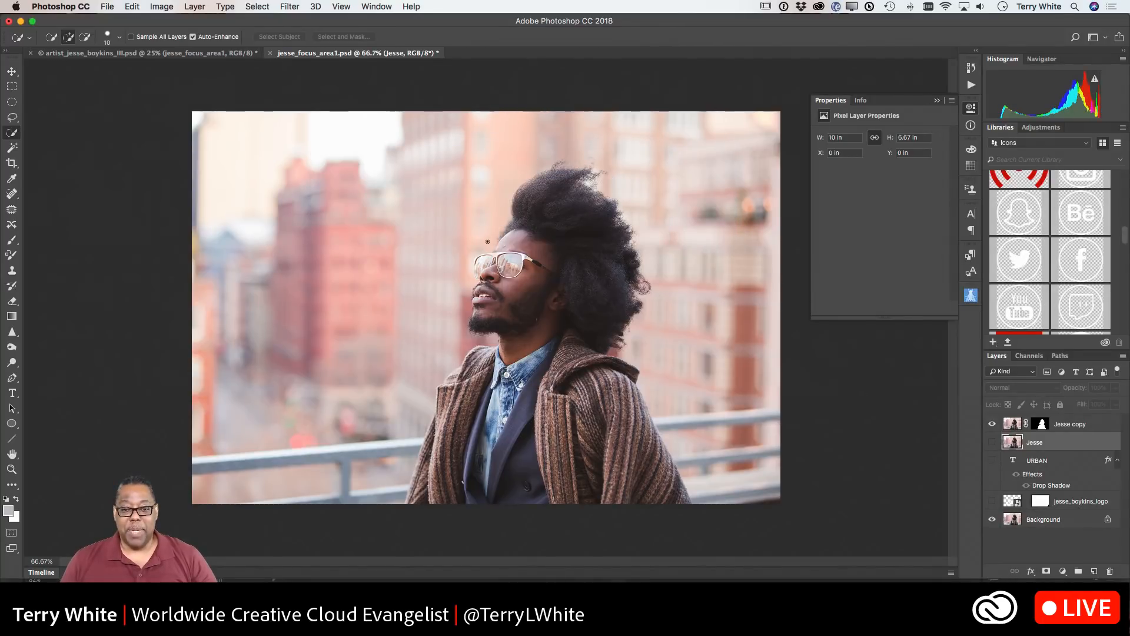
pyautogui.click(11, 392)
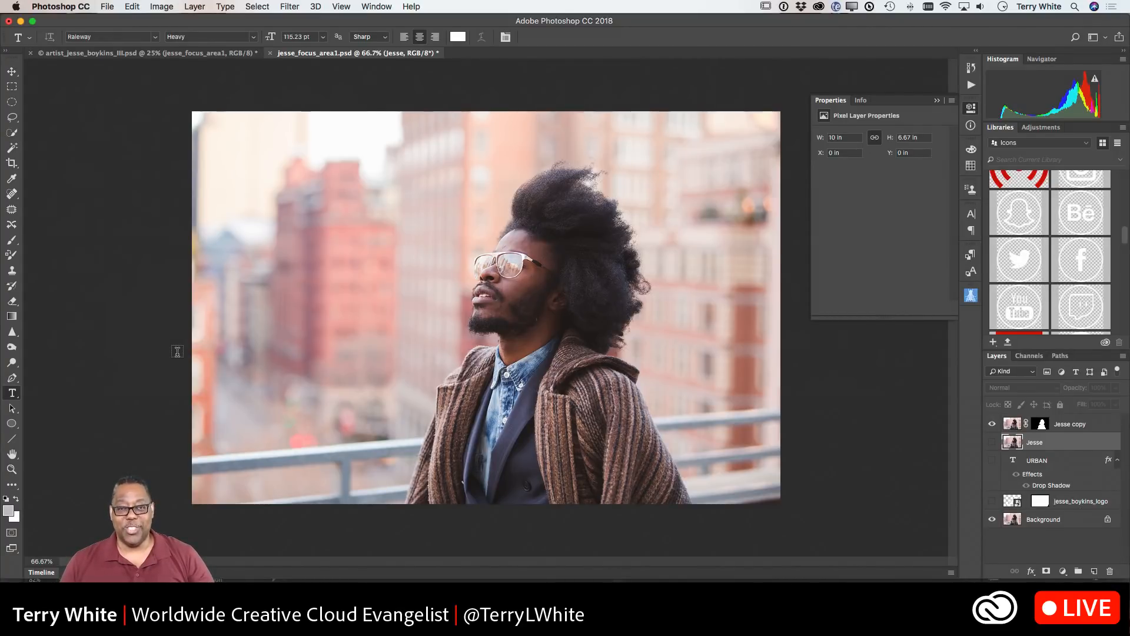
pyautogui.click(275, 238)
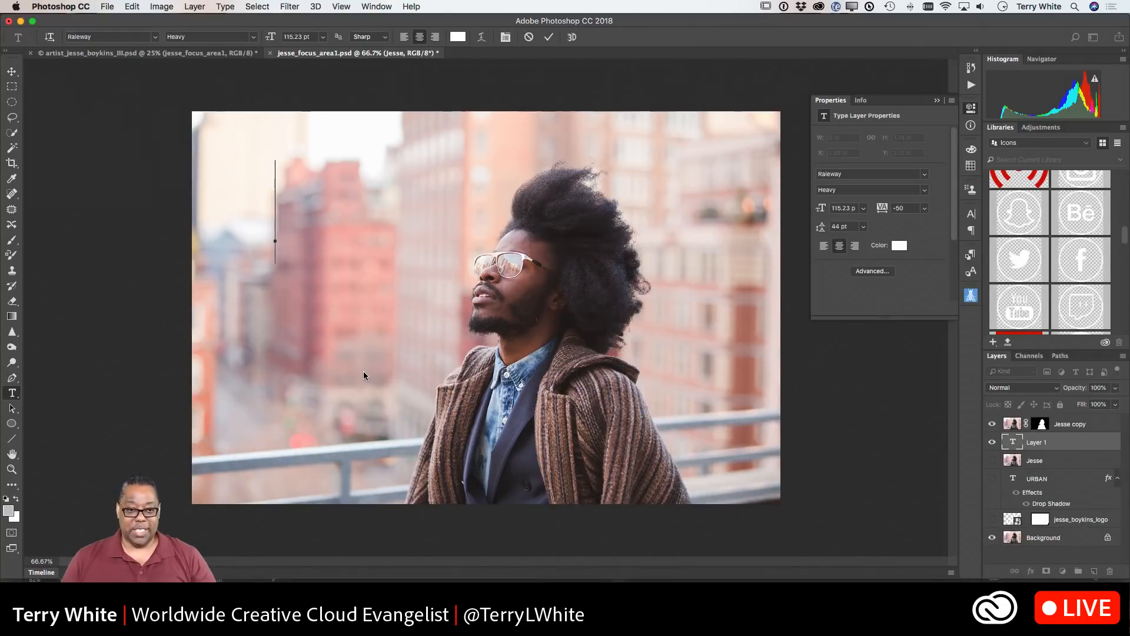
pyautogui.write('Jes')
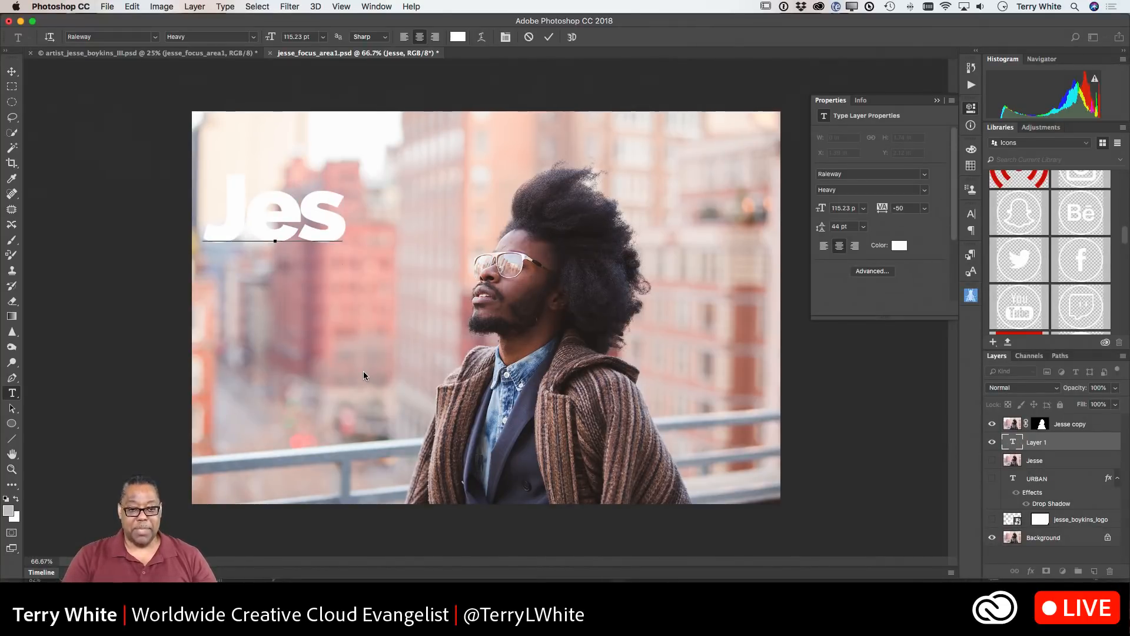
pyautogui.write('se')
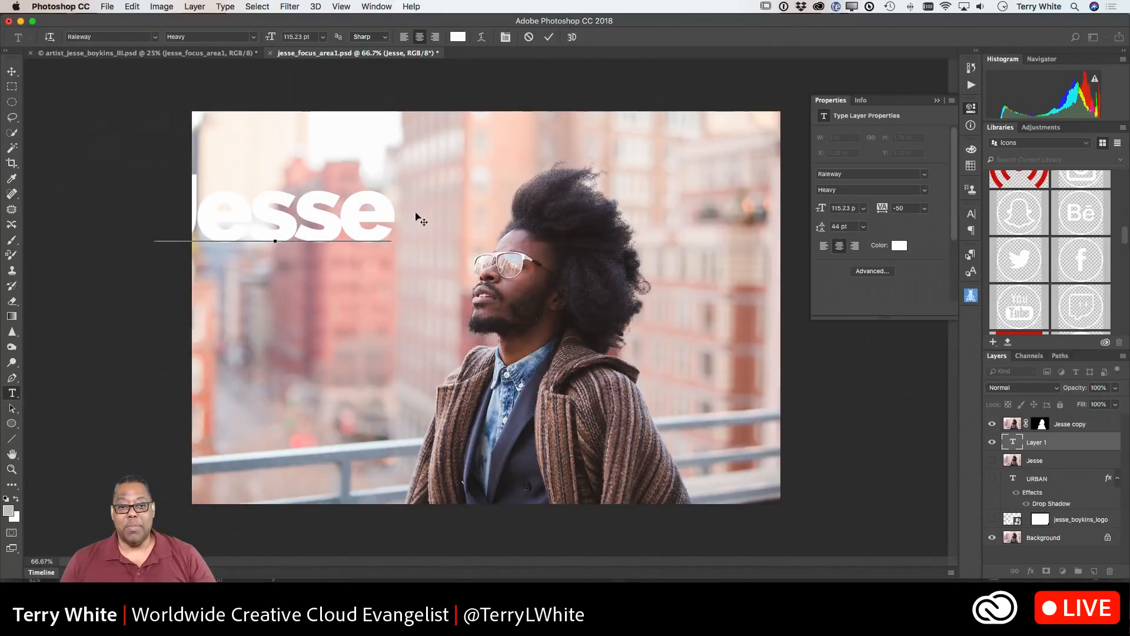
pyautogui.click(403, 36)
pyautogui.click(458, 37)
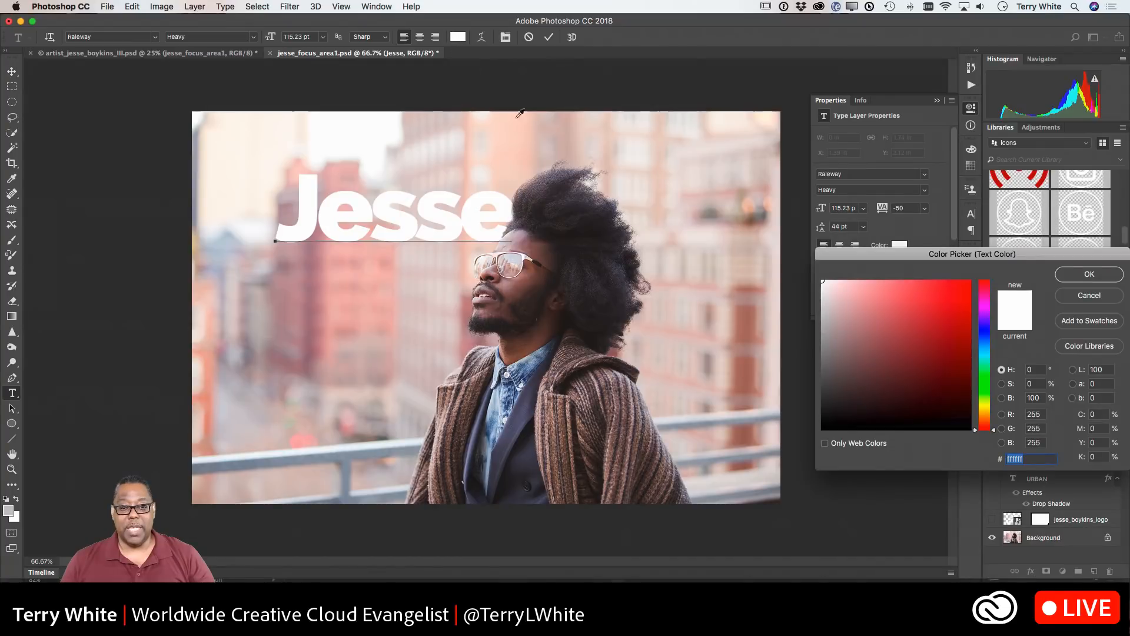
pyautogui.click(525, 286)
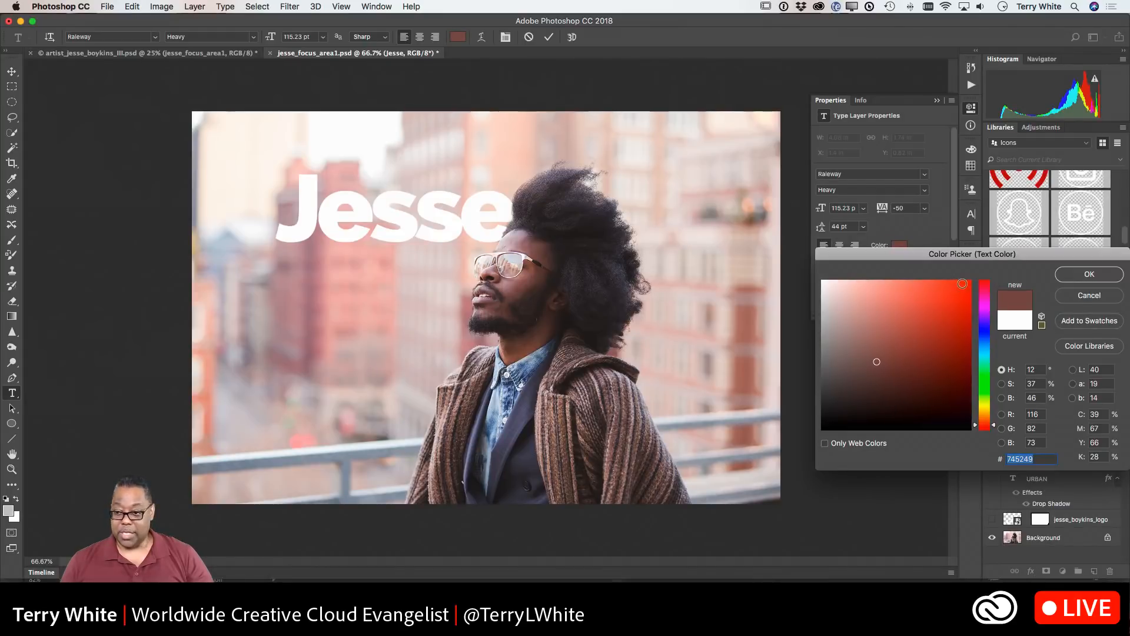
pyautogui.press('Escape')
# Recolor the whole Jesse text with the brown 7c584e sampled from the man's face, and commit the text edit
pyautogui.press('super+a')
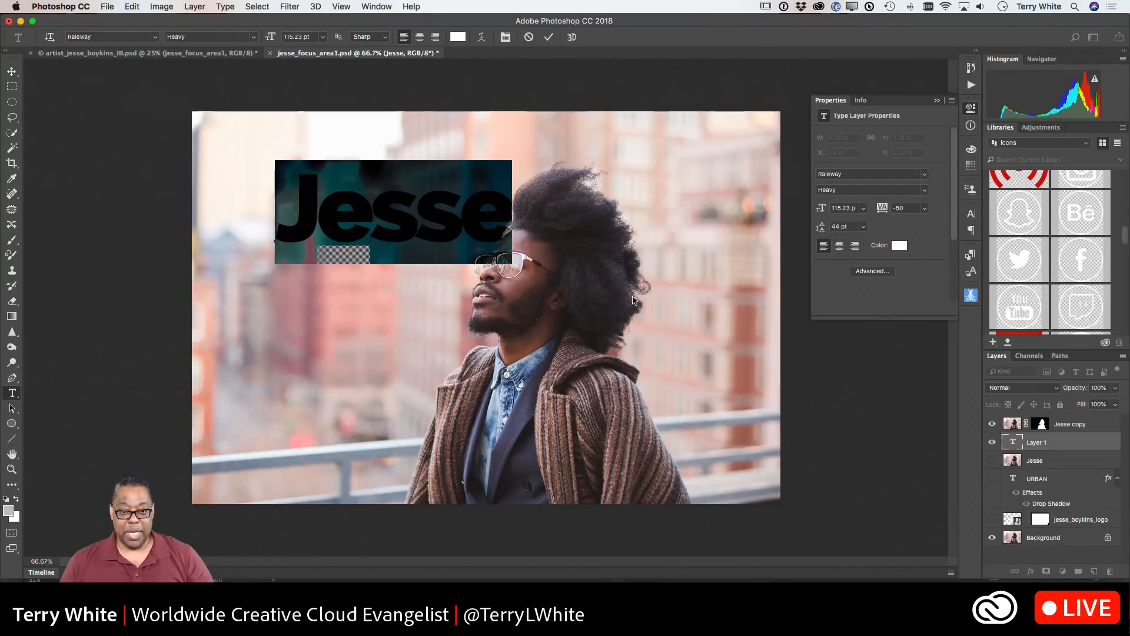
pyautogui.click(458, 37)
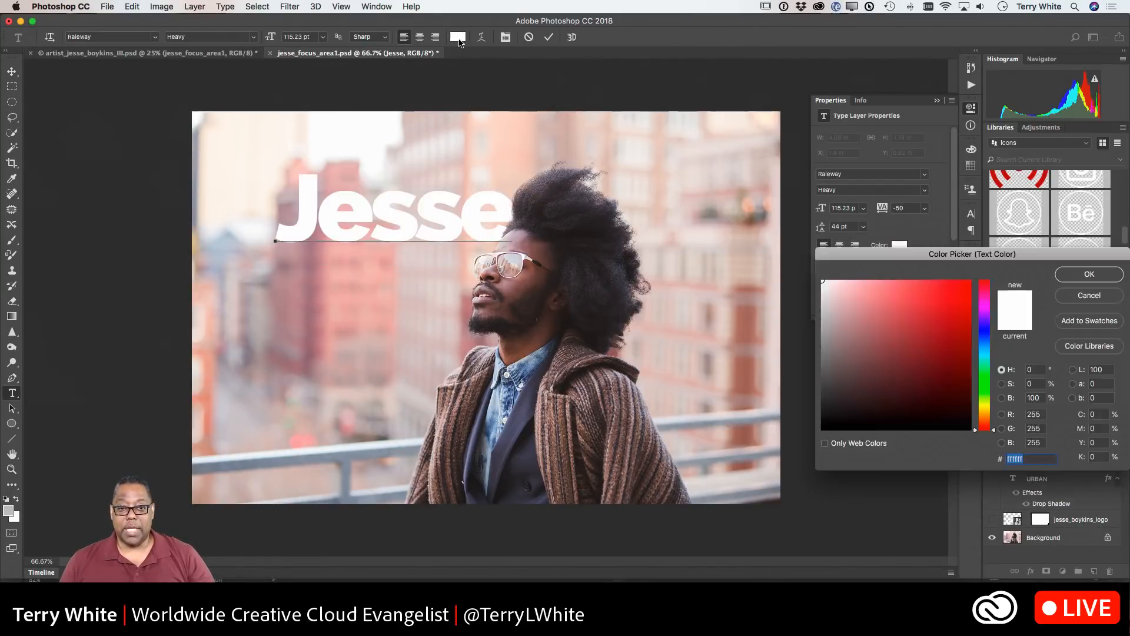
pyautogui.click(526, 282)
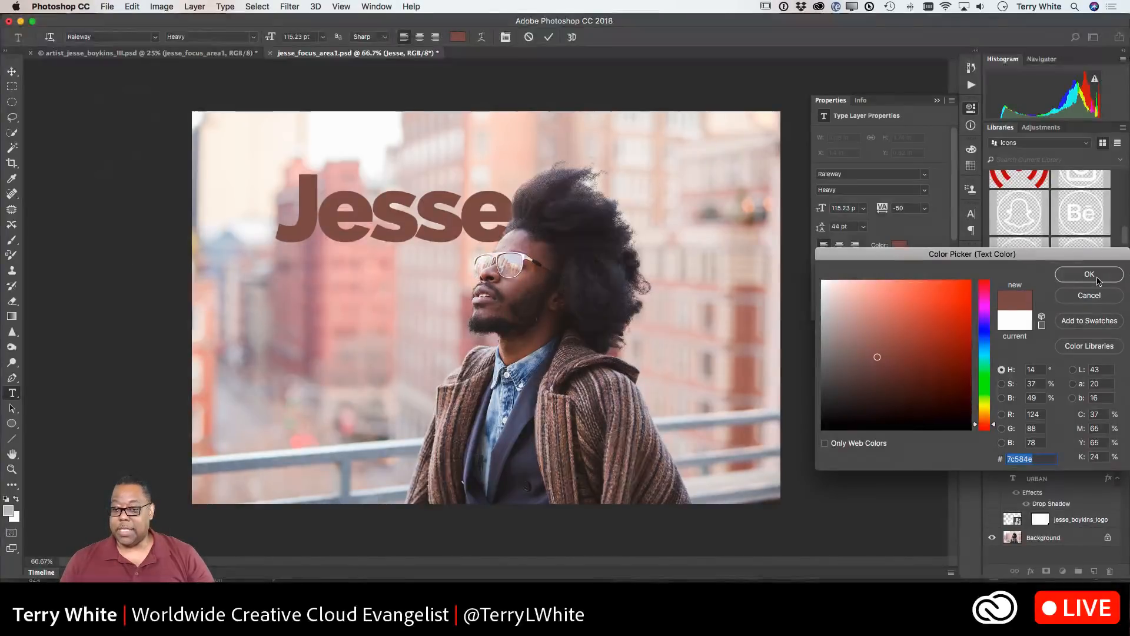
pyautogui.click(1095, 277)
pyautogui.click(548, 36)
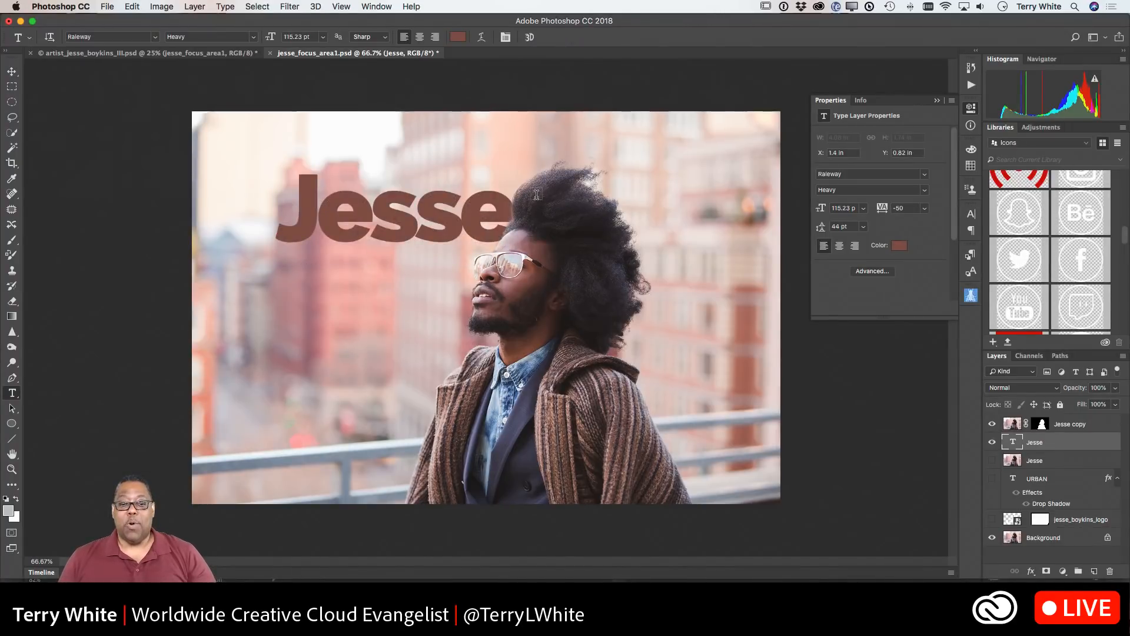
# Change the Jesse text's font to Bickham Script Pro 3 Regular and commit the edit
pyautogui.doubleClick(466, 206)
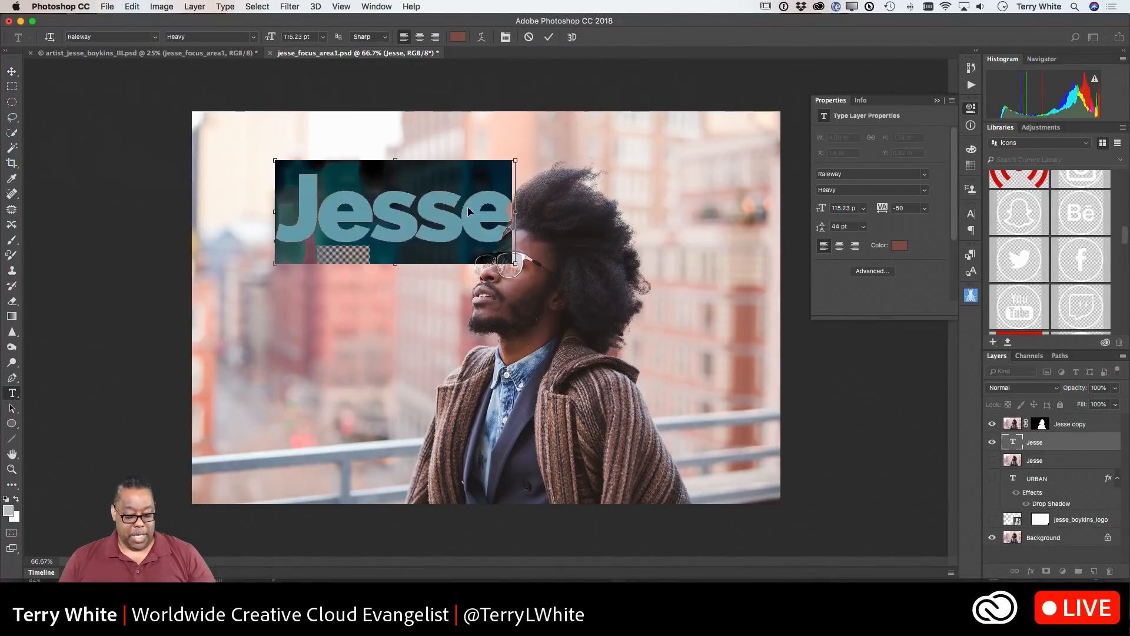
pyautogui.click(850, 174)
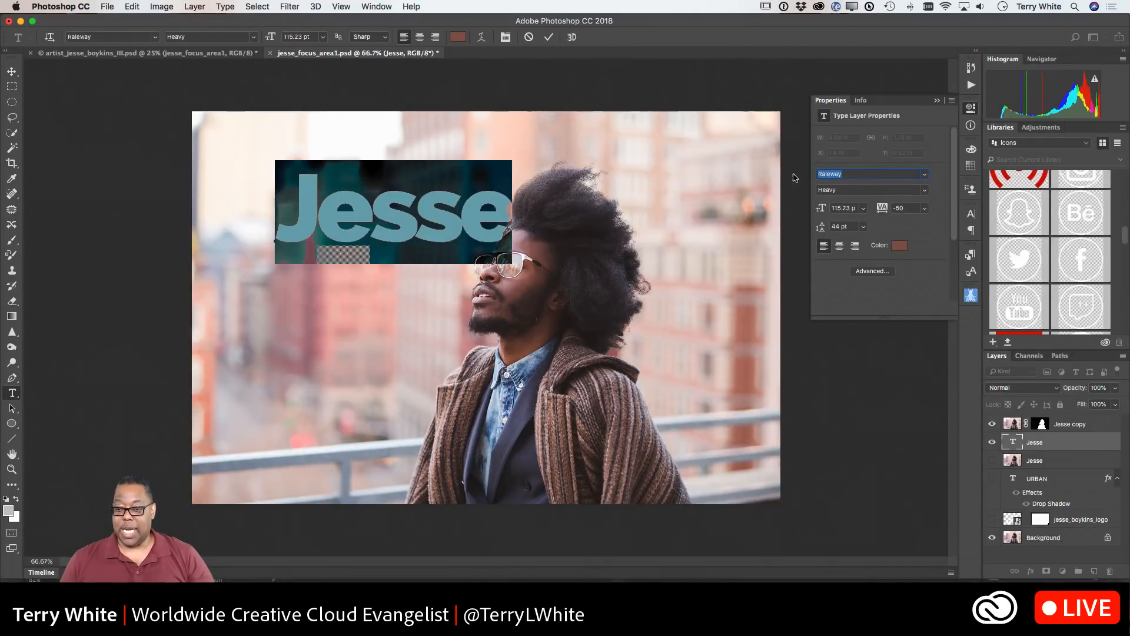
pyautogui.write('bick')
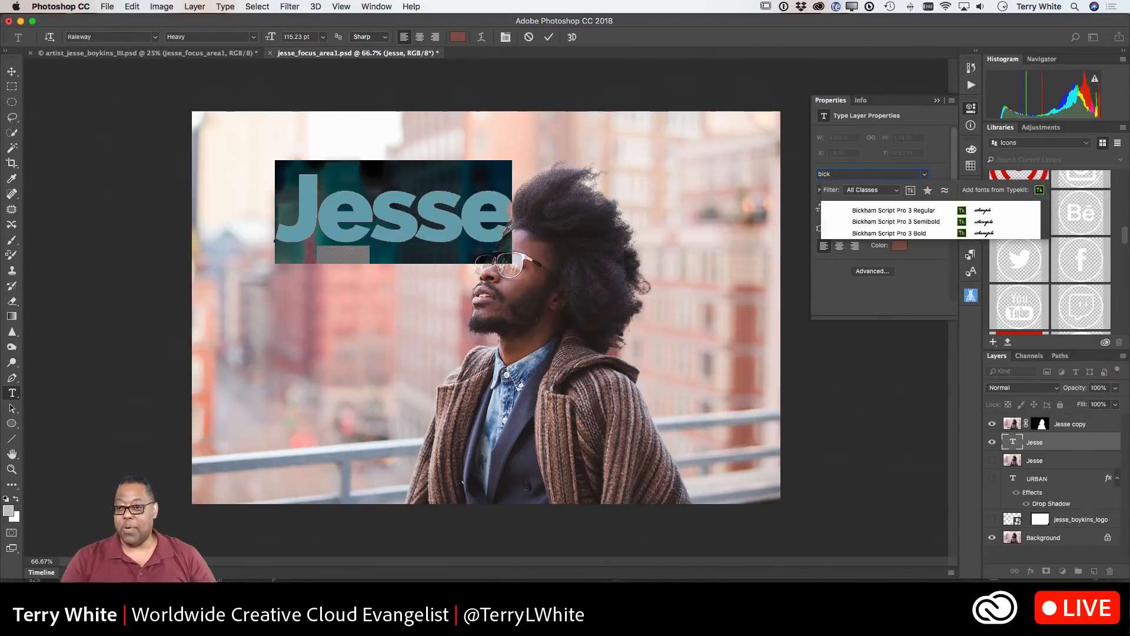
pyautogui.press('Down')
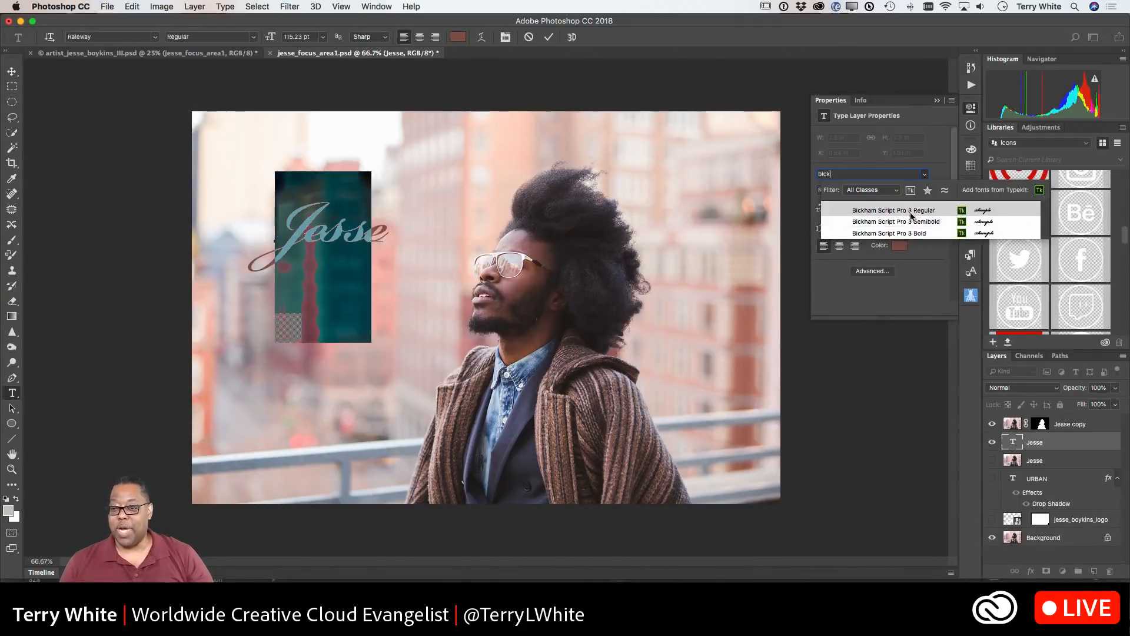
pyautogui.click(911, 210)
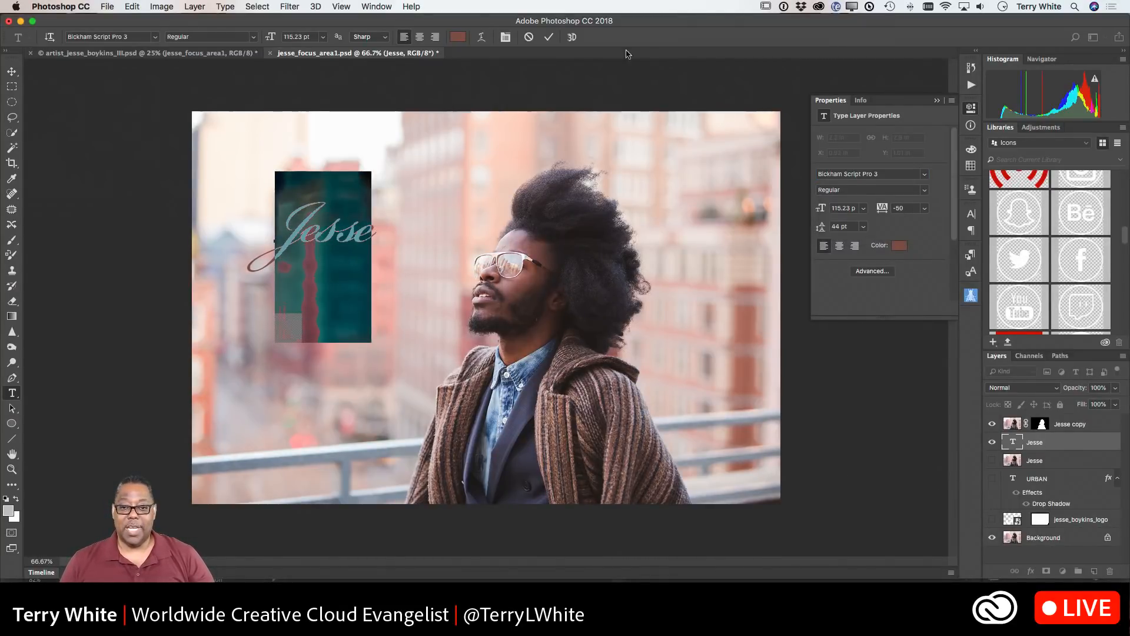
pyautogui.click(548, 36)
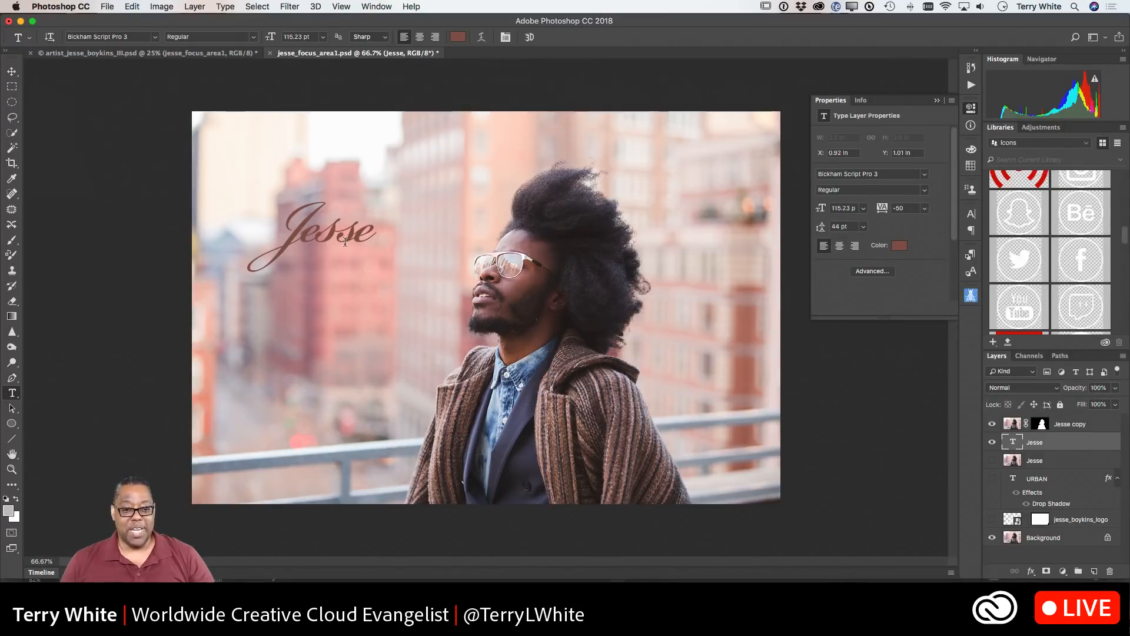
# Enlarge the whole Jesse text to 207.23 pt
pyautogui.moveTo(374, 232); pyautogui.dragTo(274, 223)
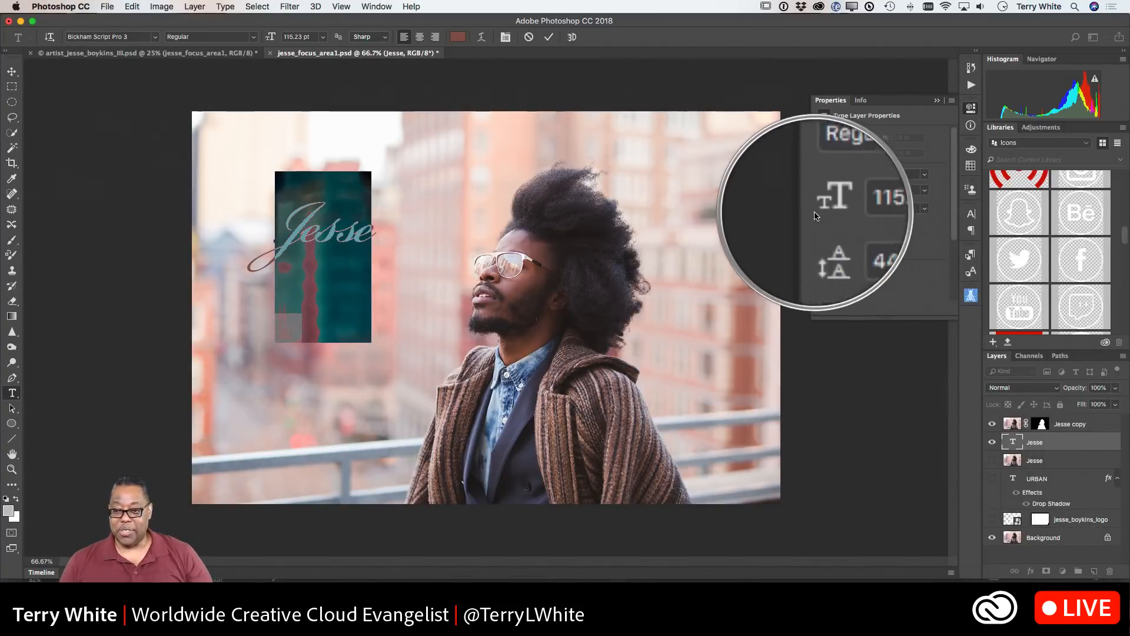
pyautogui.moveTo(820, 210); pyautogui.dragTo(874, 210)
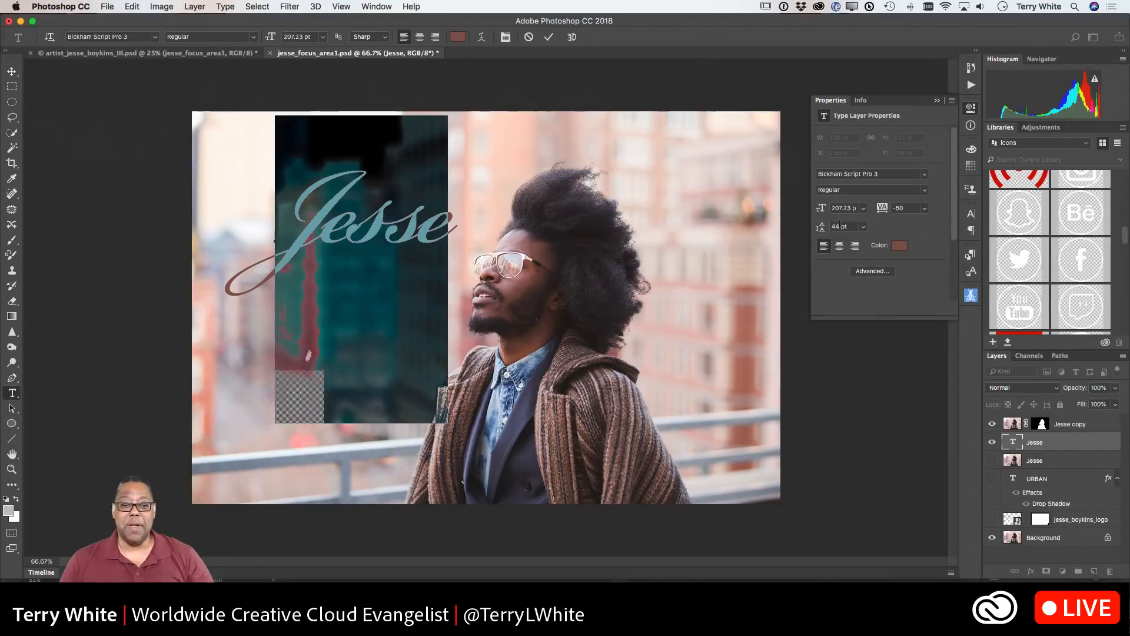
pyautogui.moveTo(297, 237); pyautogui.dragTo(318, 236)
pyautogui.click(319, 237)
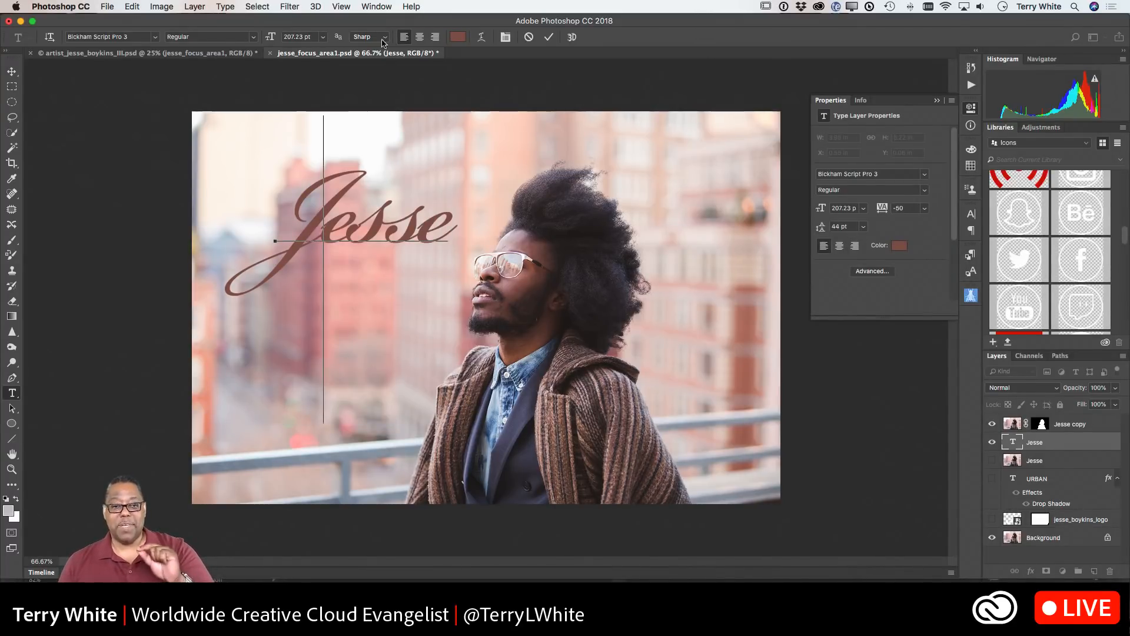
# Replace the capital J with its large looped swash alternate glyph and reduce the whole Jesse text to 107.23 pt
pyautogui.click(377, 6)
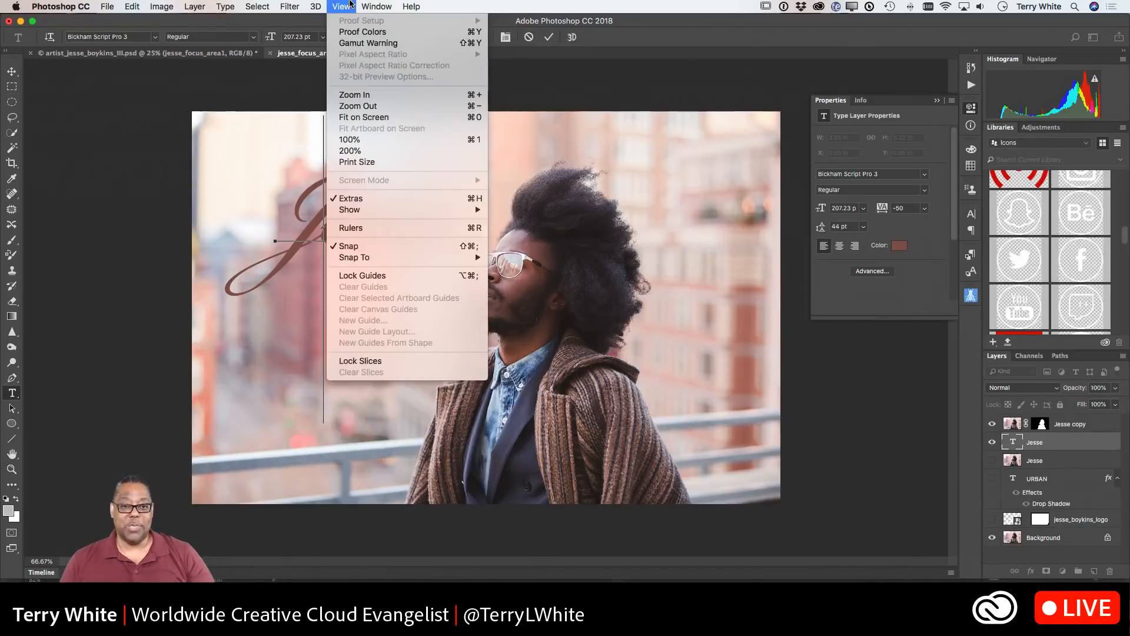
pyautogui.click(362, 3)
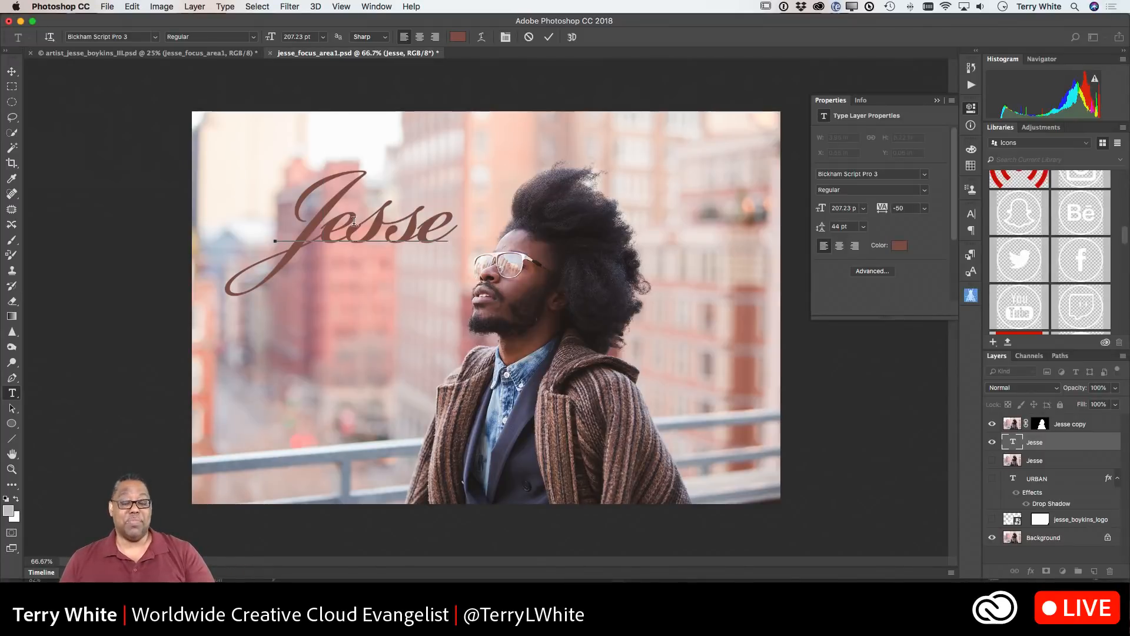
pyautogui.moveTo(311, 228); pyautogui.dragTo(283, 229)
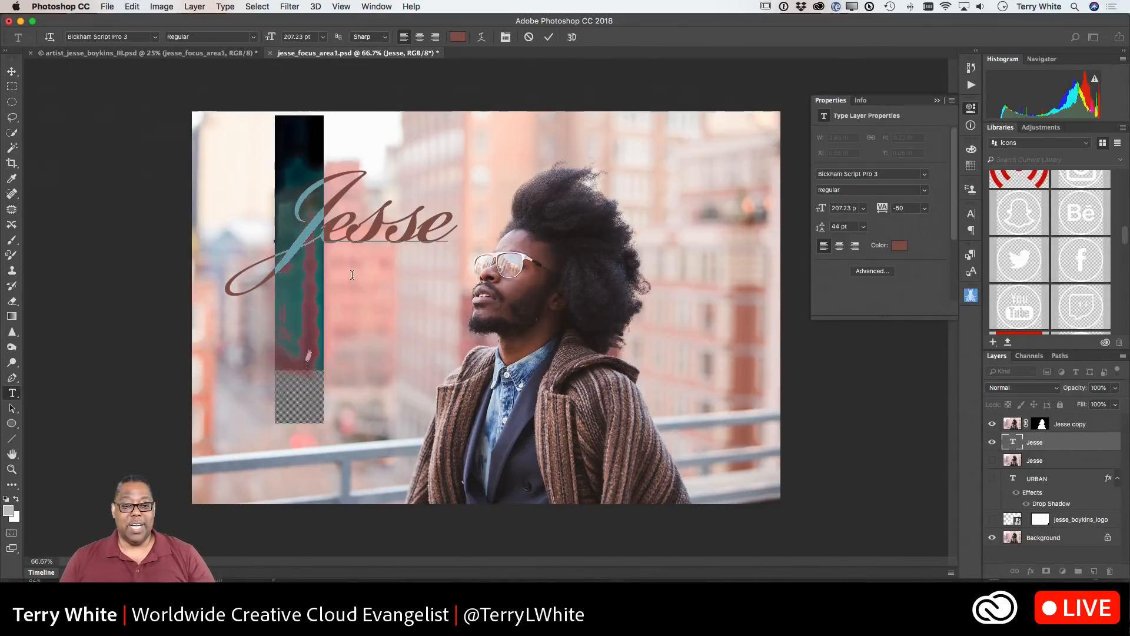
pyautogui.moveTo(302, 236)
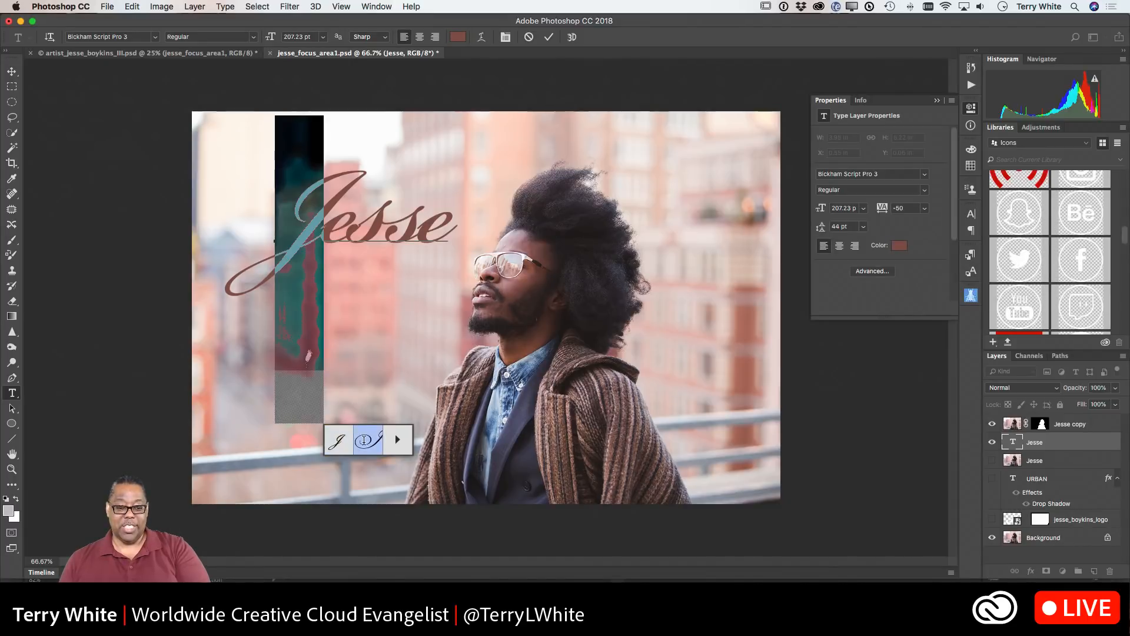
pyautogui.click(369, 440)
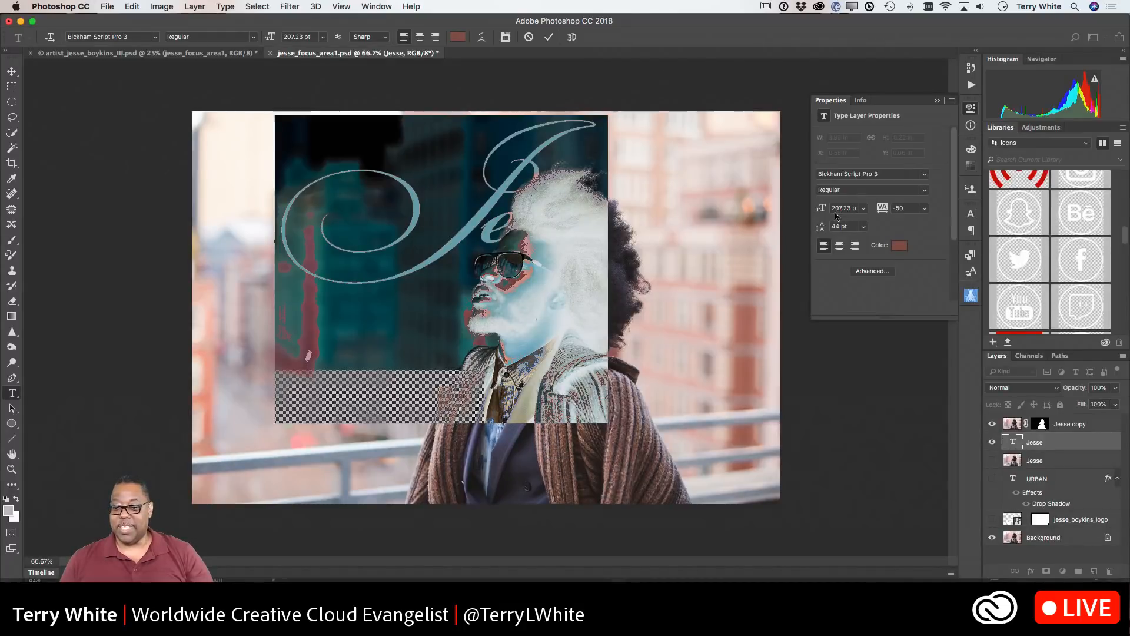
pyautogui.moveTo(821, 210); pyautogui.dragTo(759, 219)
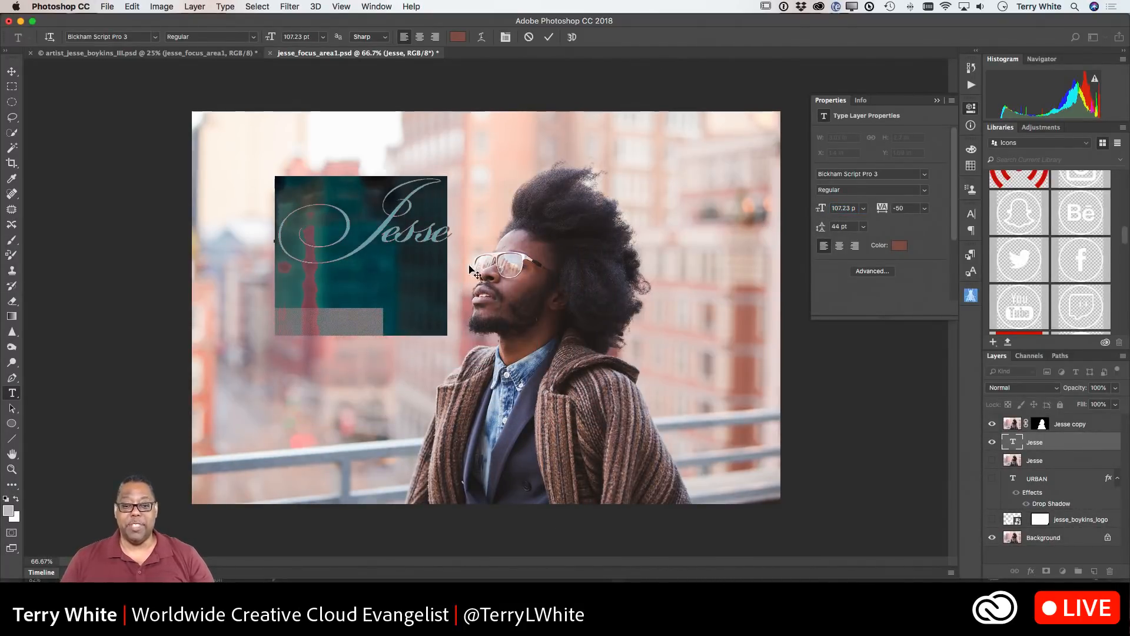
# Try several alternate glyphs with trailing swashes on the final e of the Jesse text
pyautogui.click(434, 236)
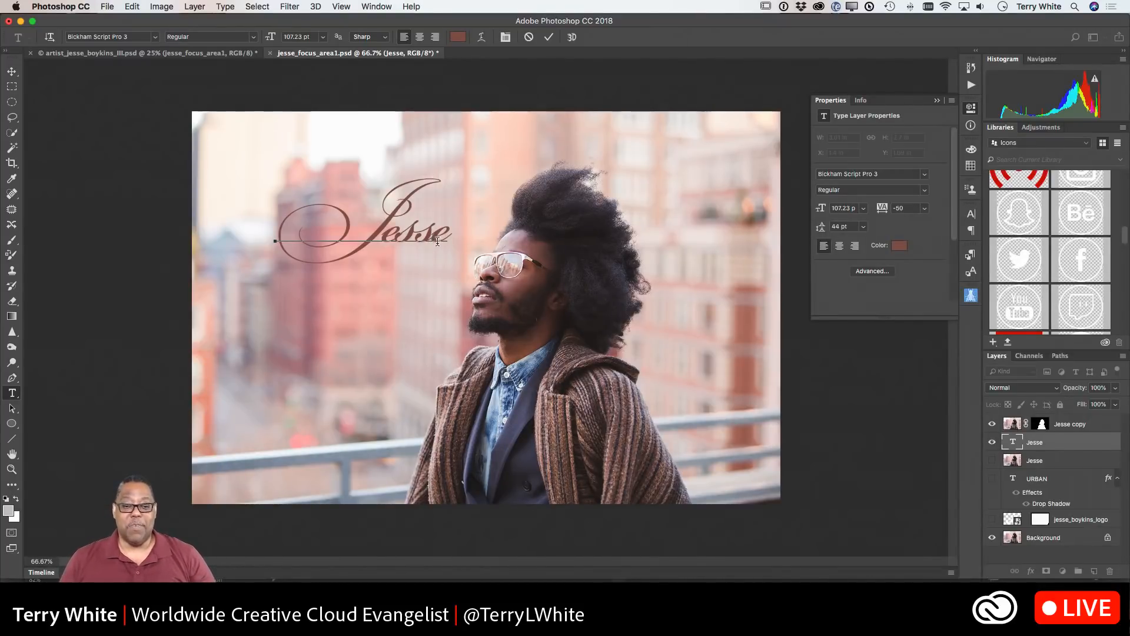
pyautogui.moveTo(438, 239); pyautogui.dragTo(444, 237)
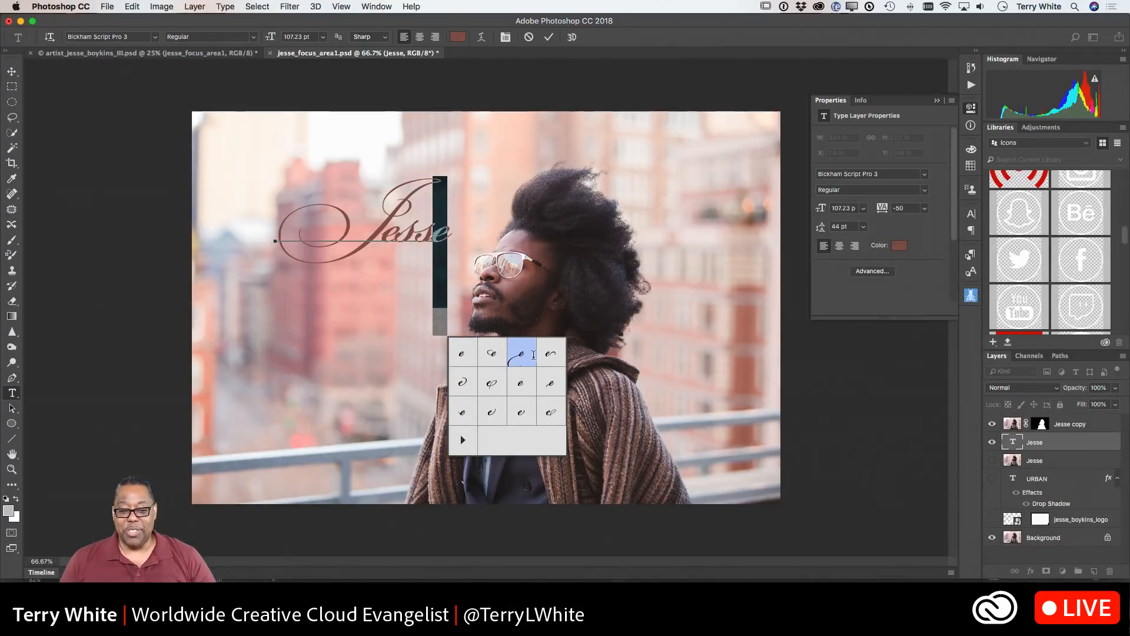
pyautogui.click(548, 356)
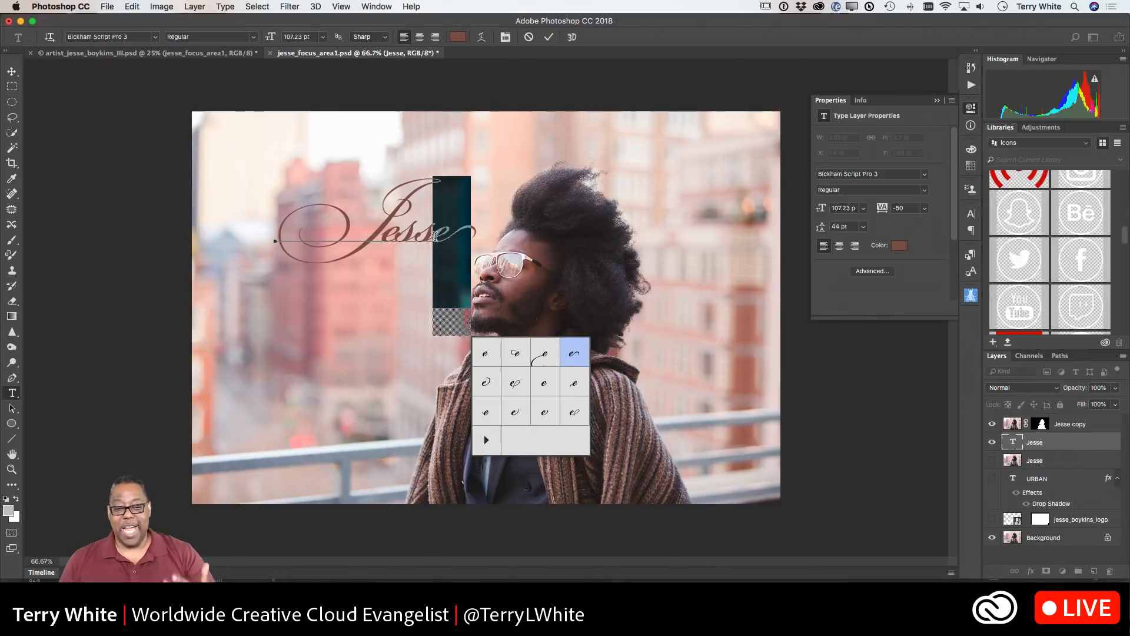
pyautogui.click(434, 236)
pyautogui.moveTo(441, 234); pyautogui.dragTo(453, 236)
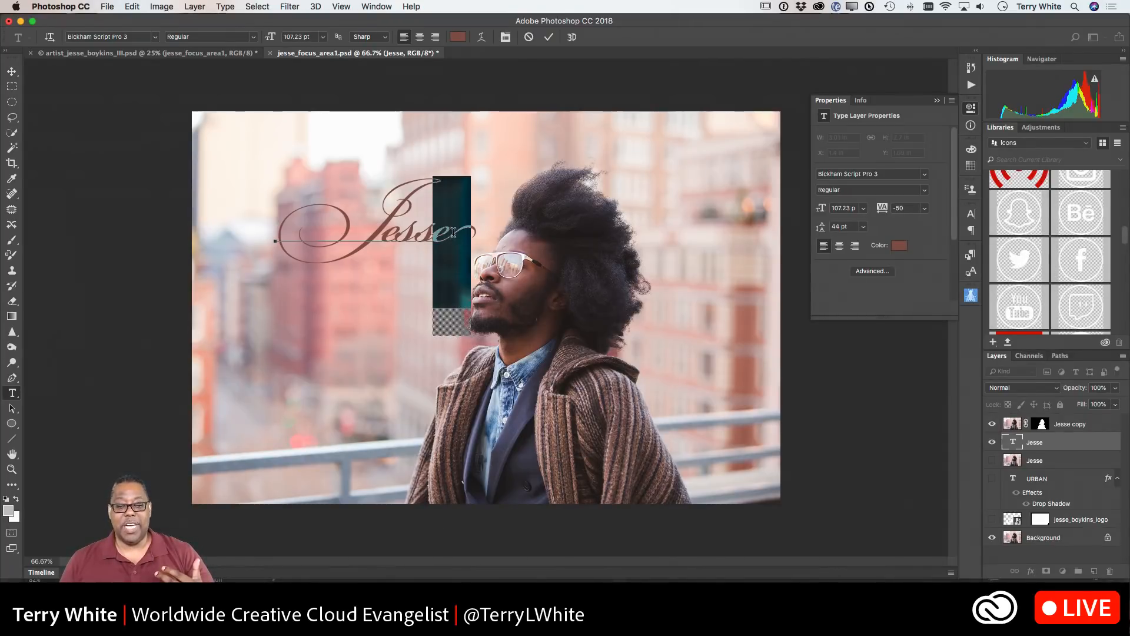
pyautogui.click(487, 384)
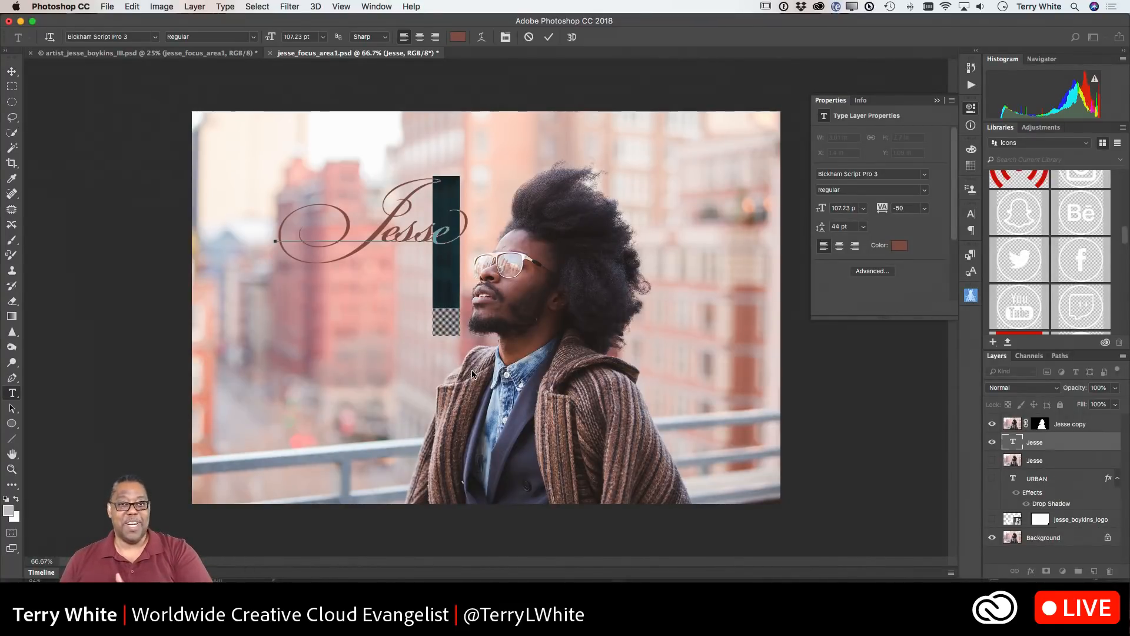
pyautogui.moveTo(473, 380)
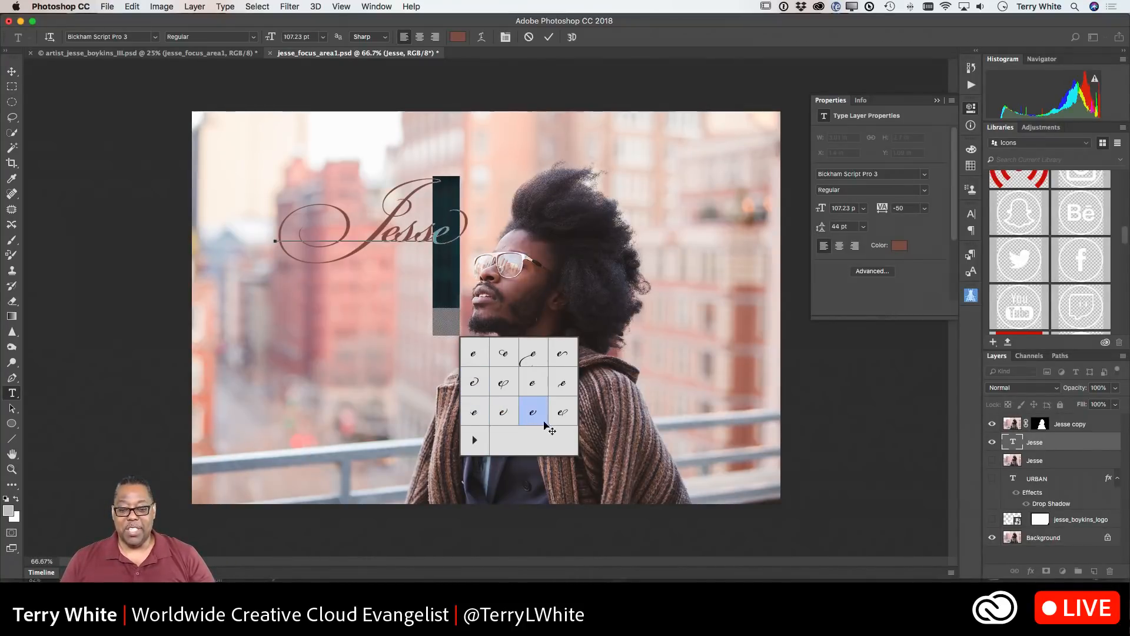
pyautogui.click(562, 412)
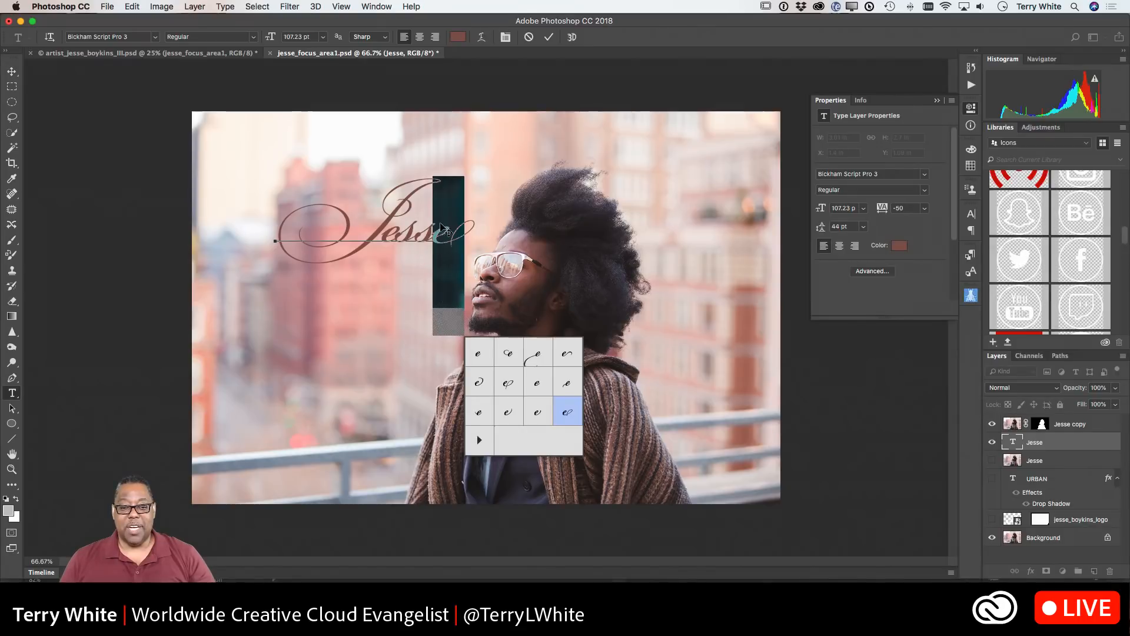
# Replace the final e of the Jesse text with the alternate glyph that has a long flourish sweeping below the baseline
pyautogui.doubleClick(434, 231)
pyautogui.click(433, 231)
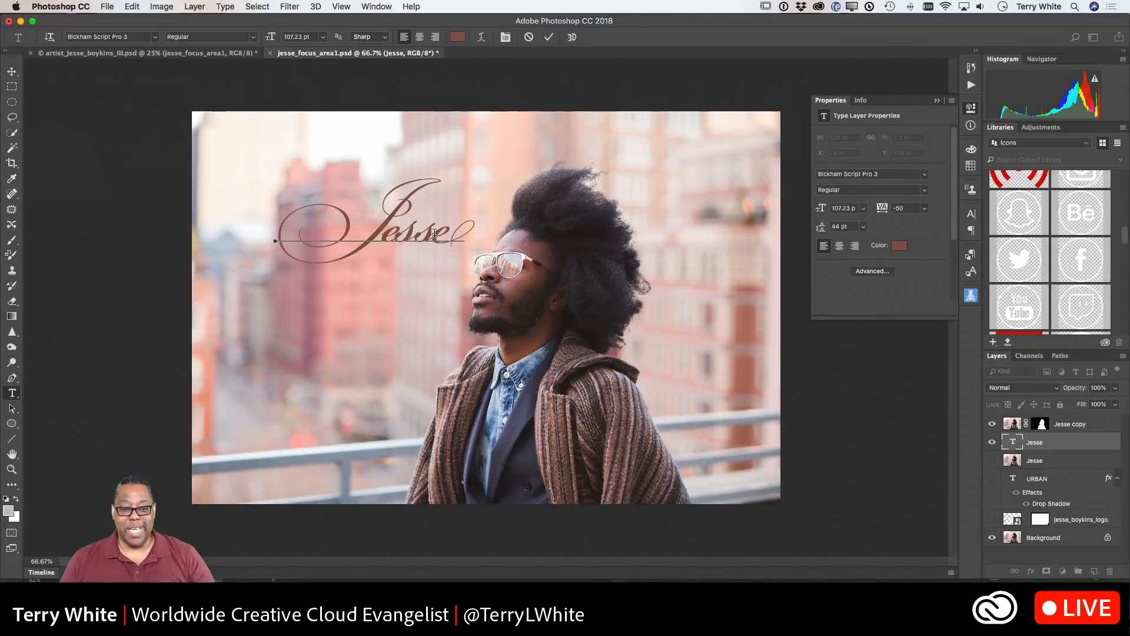
pyautogui.keyDown('shift'); pyautogui.click(461, 231); pyautogui.keyUp('shift')
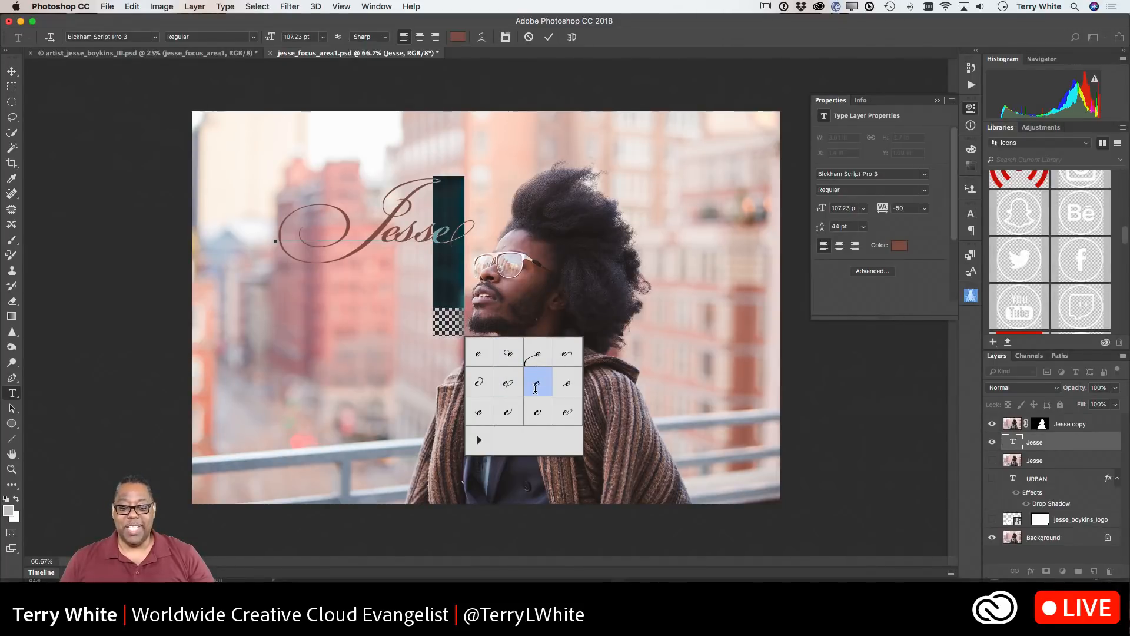
pyautogui.click(536, 353)
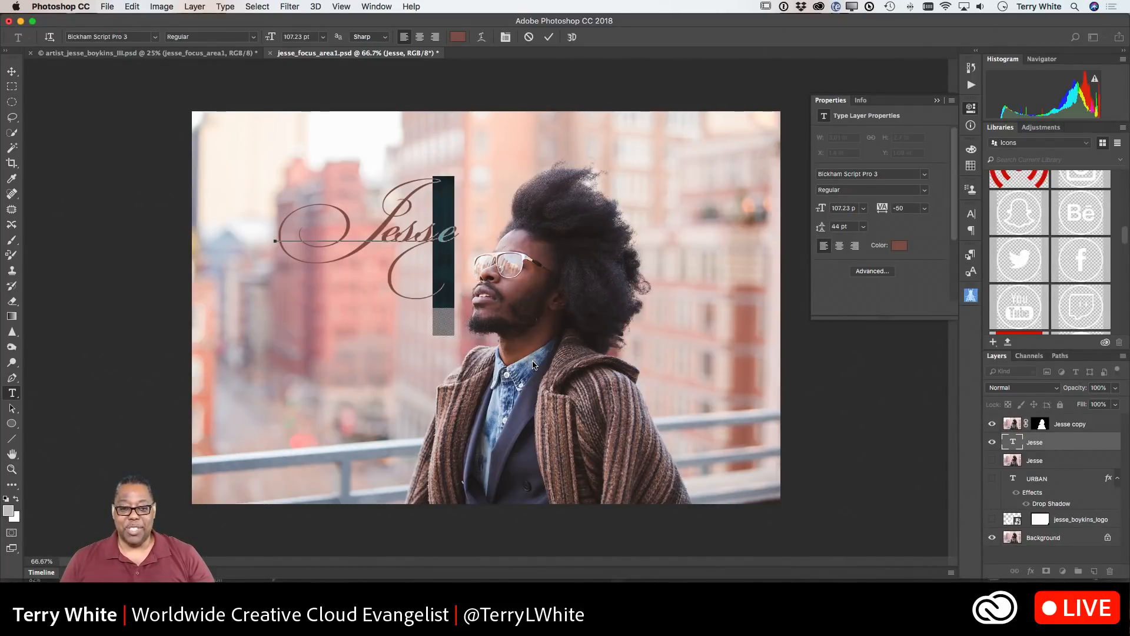
# Try a swash alternate on the first s of the Jesse text, and replace it with a plain s glyph
pyautogui.click(406, 225)
pyautogui.hotkey('shift', 'Right')
pyautogui.press('Left')
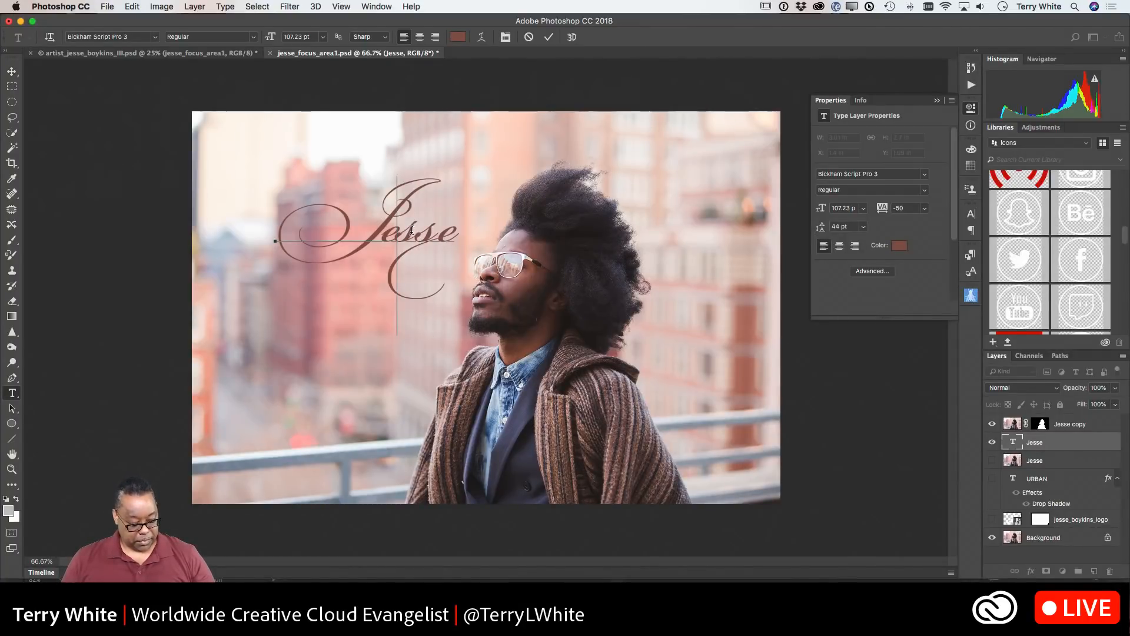
pyautogui.press('F11')
pyautogui.press('F11')
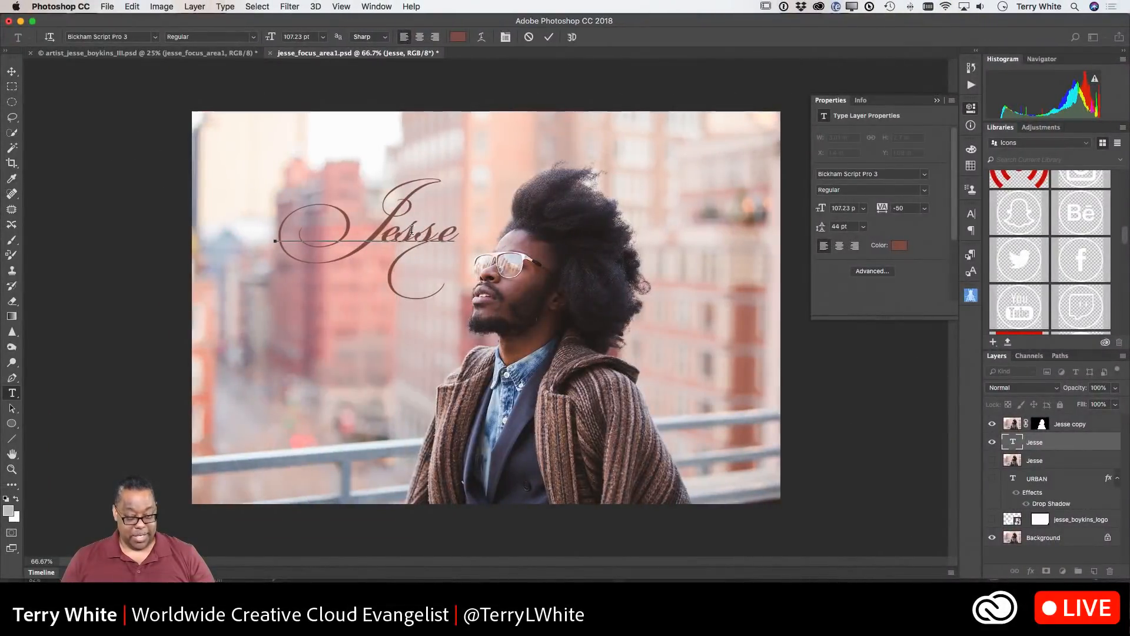
pyautogui.press('super')
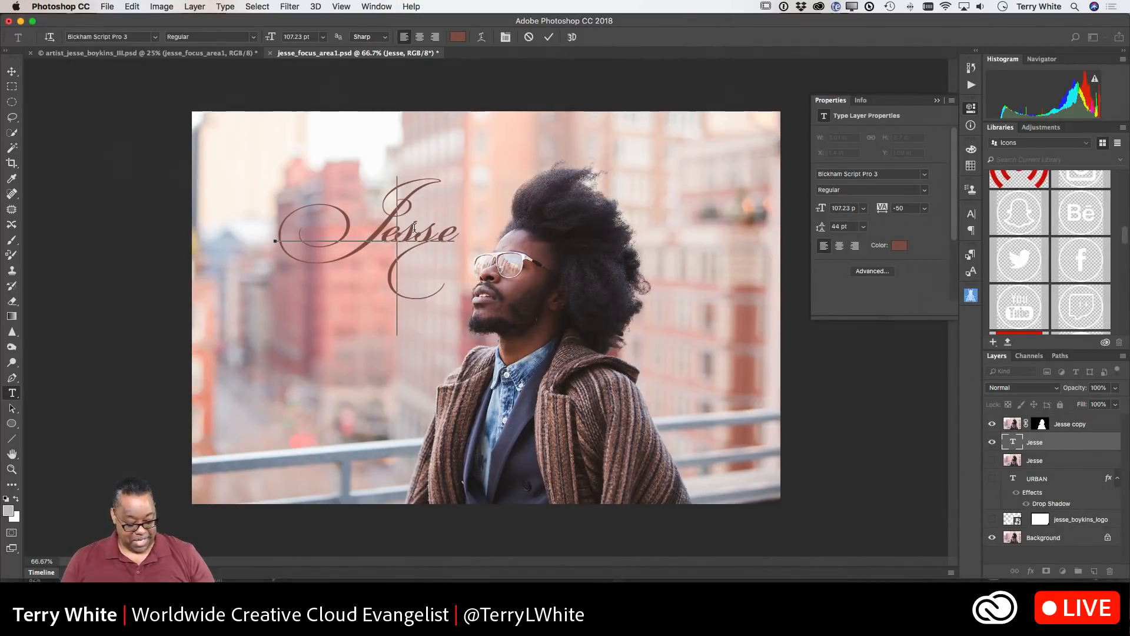
pyautogui.hotkey('shift', 'Right')
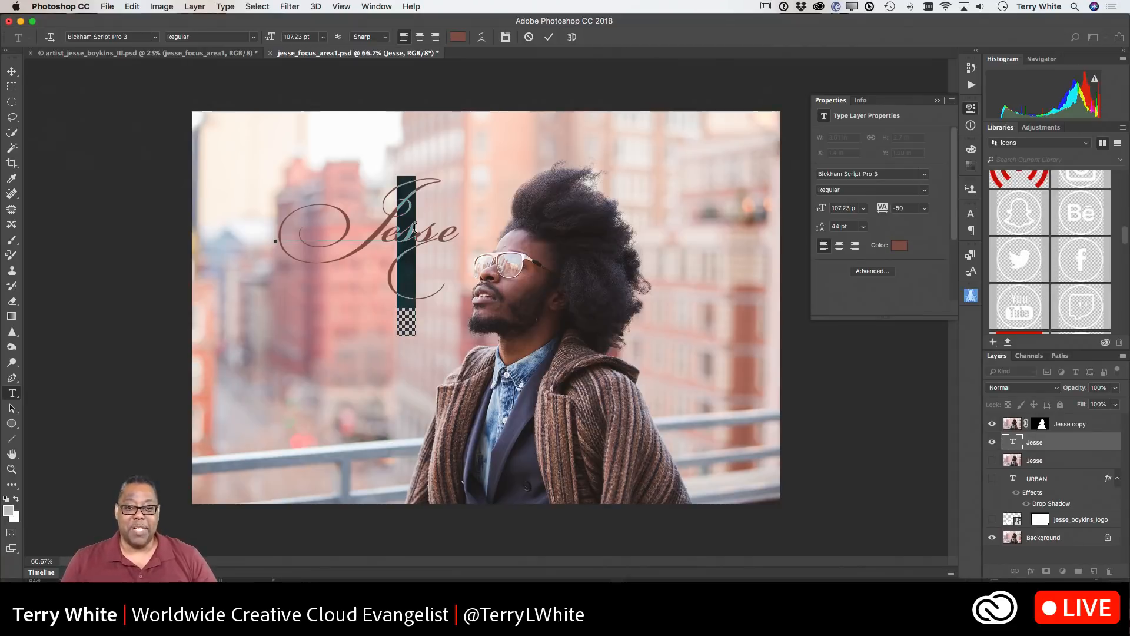
pyautogui.moveTo(413, 229)
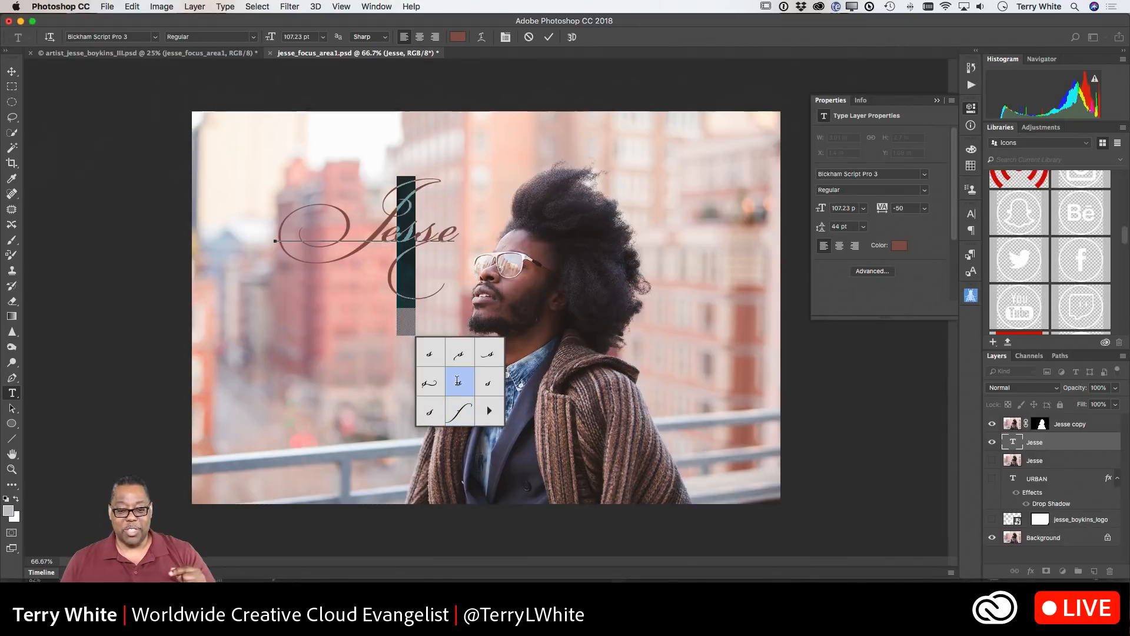
pyautogui.click(458, 355)
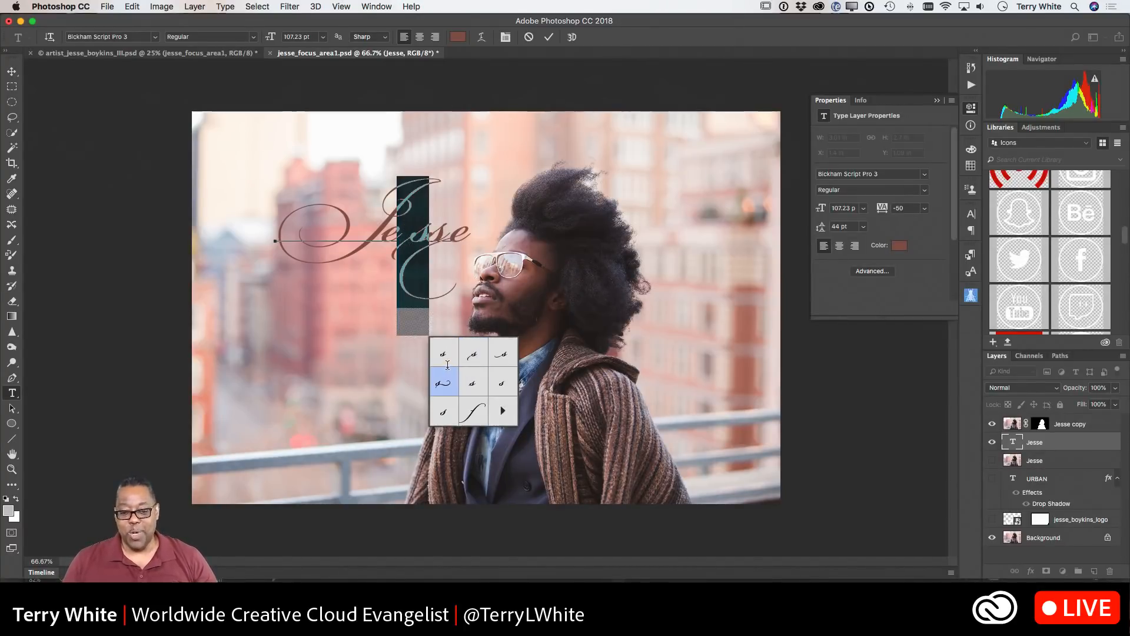
pyautogui.click(446, 367)
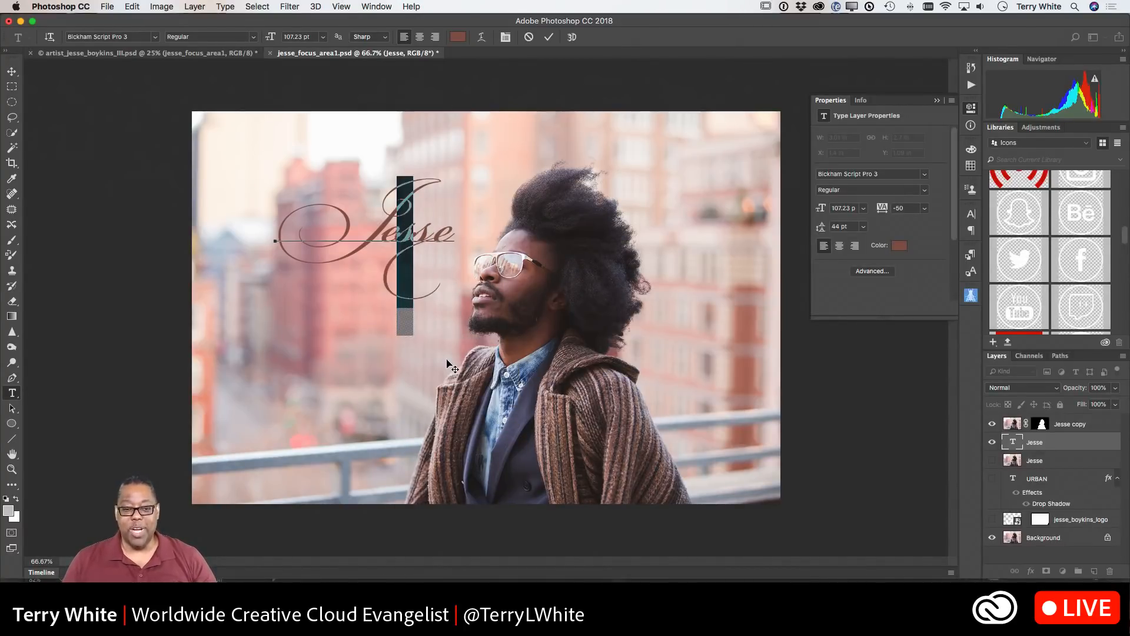
# Set the tracking of the whole Jesse text to 0
pyautogui.click(364, 213)
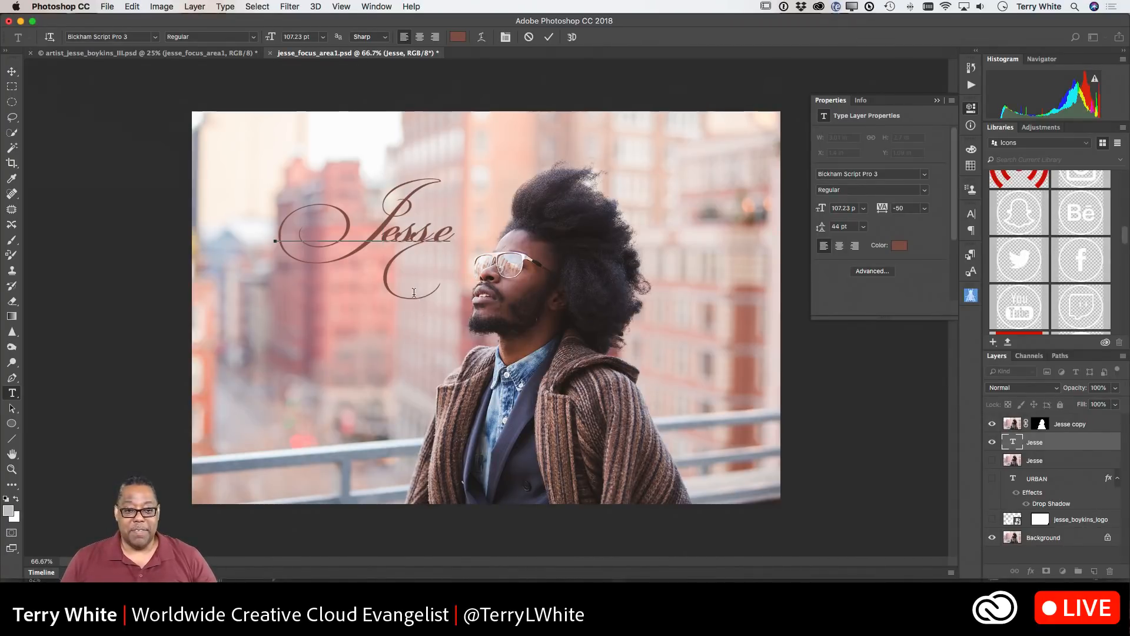
pyautogui.doubleClick(399, 240)
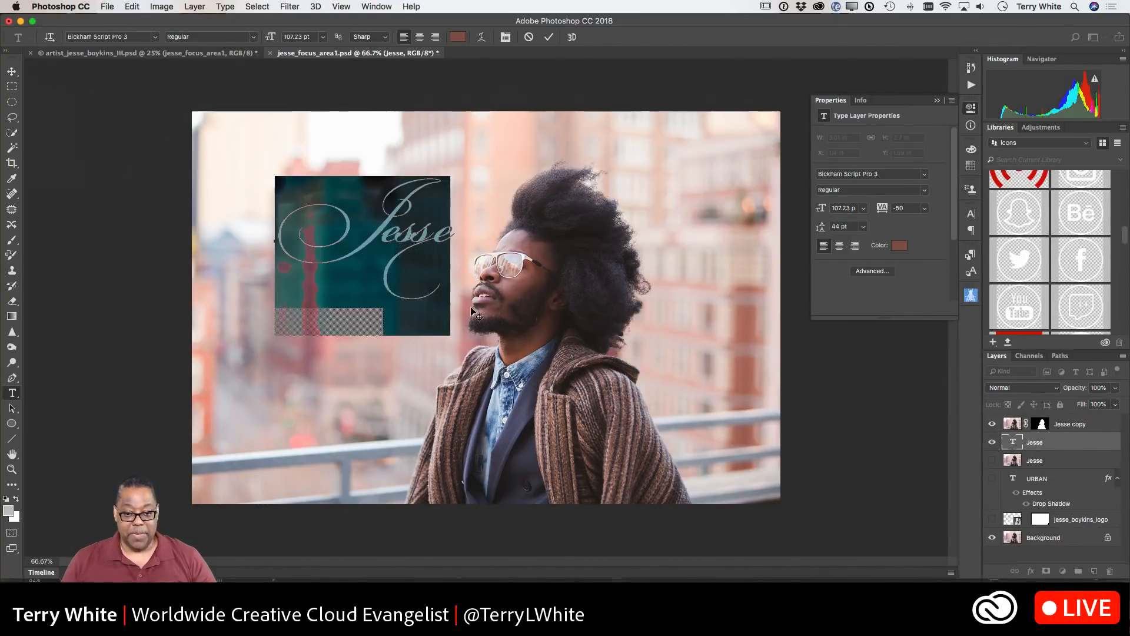
pyautogui.click(876, 209)
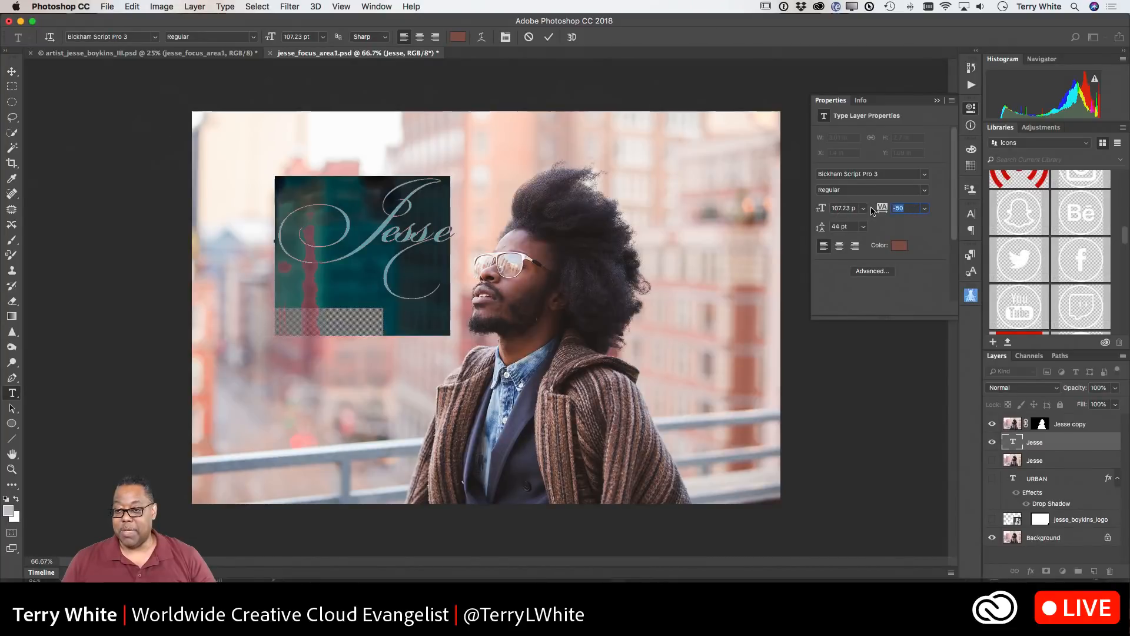
pyautogui.write('0')
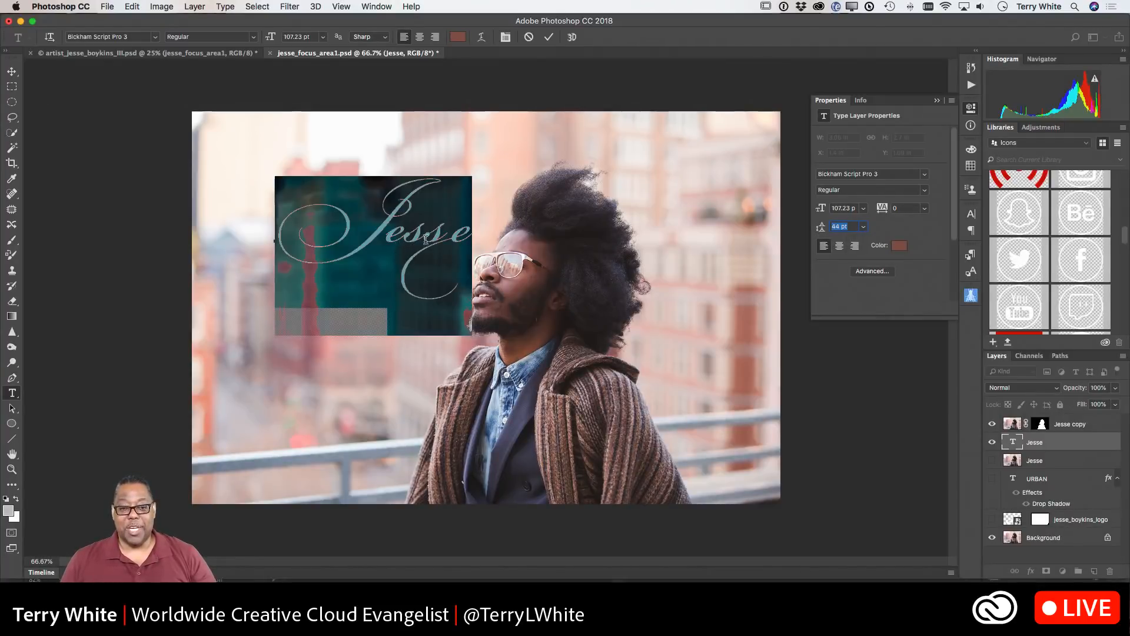
pyautogui.press('Return')
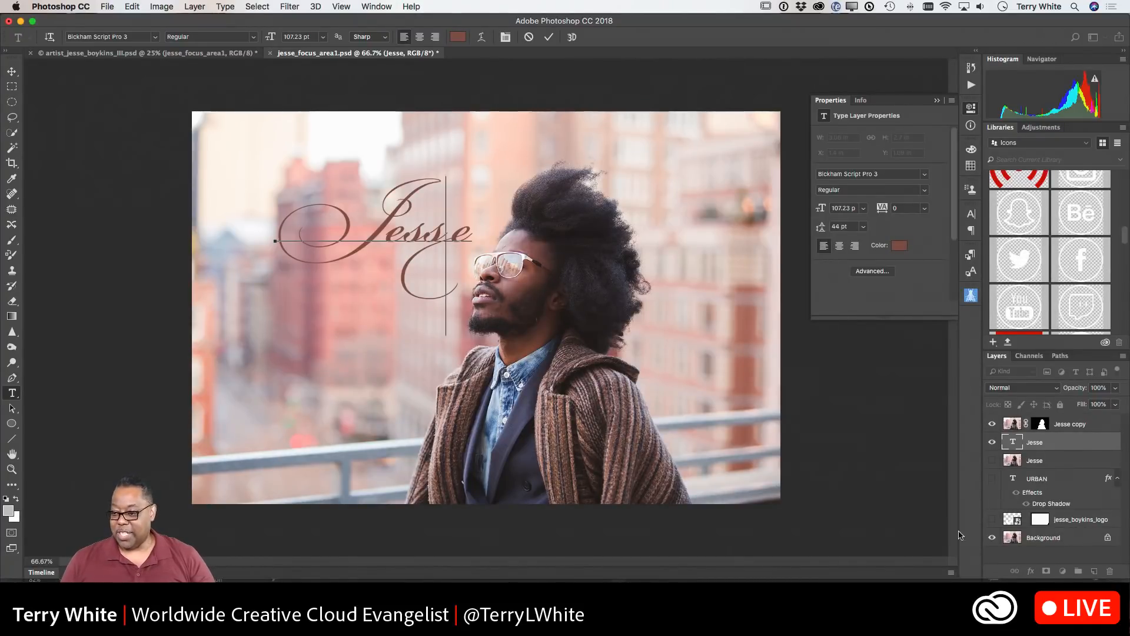
# Commit the text edit, hide the Jesse text layer and show the document rulers
pyautogui.click(992, 442)
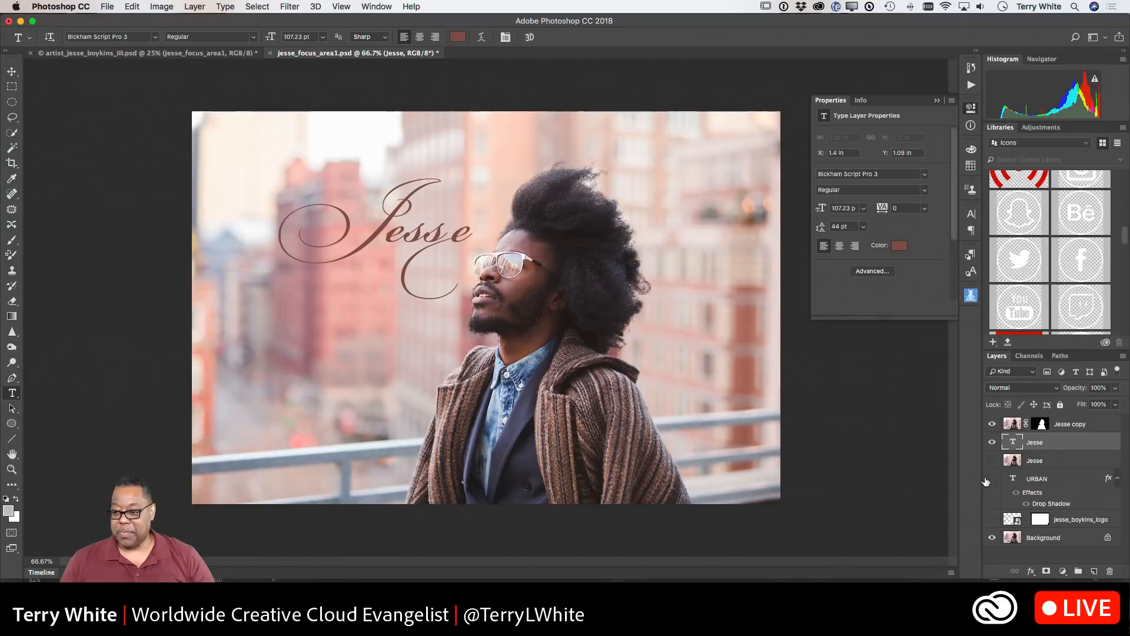
pyautogui.click(992, 442)
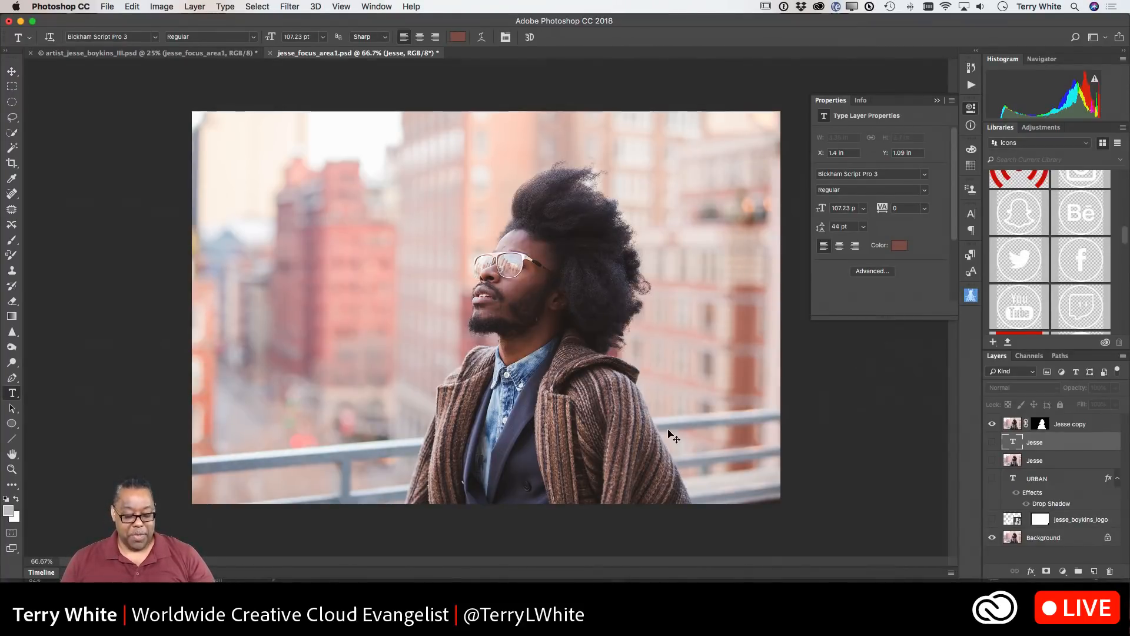
pyautogui.press('super+r')
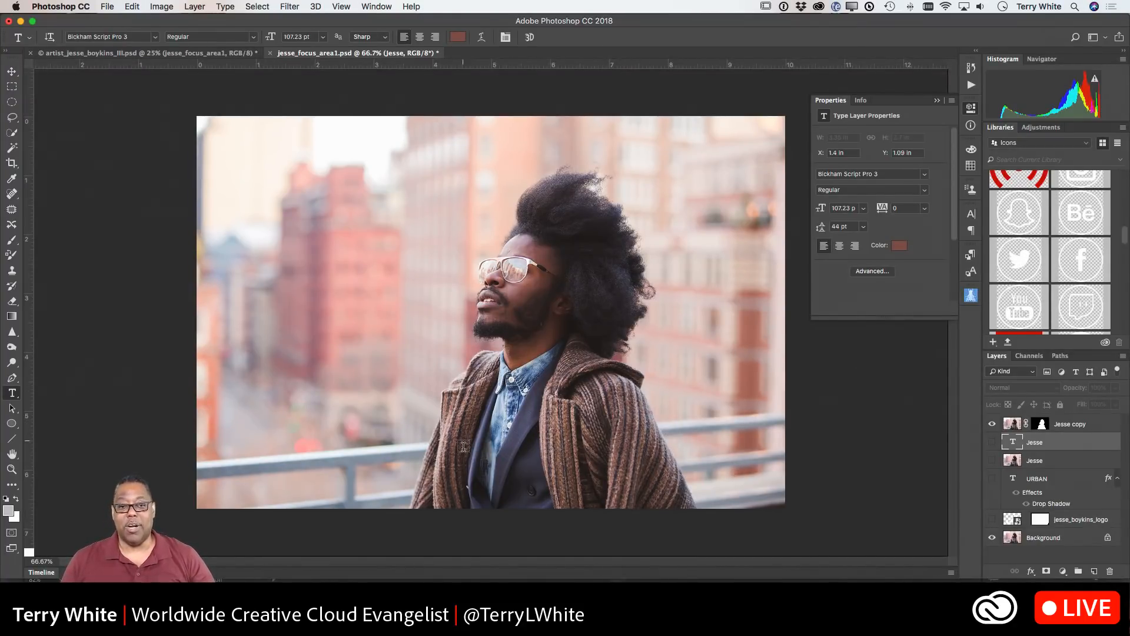
# Try pulling a horizontal guide from the ruler onto the photo, undo it, and switch to the Move tool
pyautogui.moveTo(459, 67); pyautogui.dragTo(477, 174)
pyautogui.press('super+z')
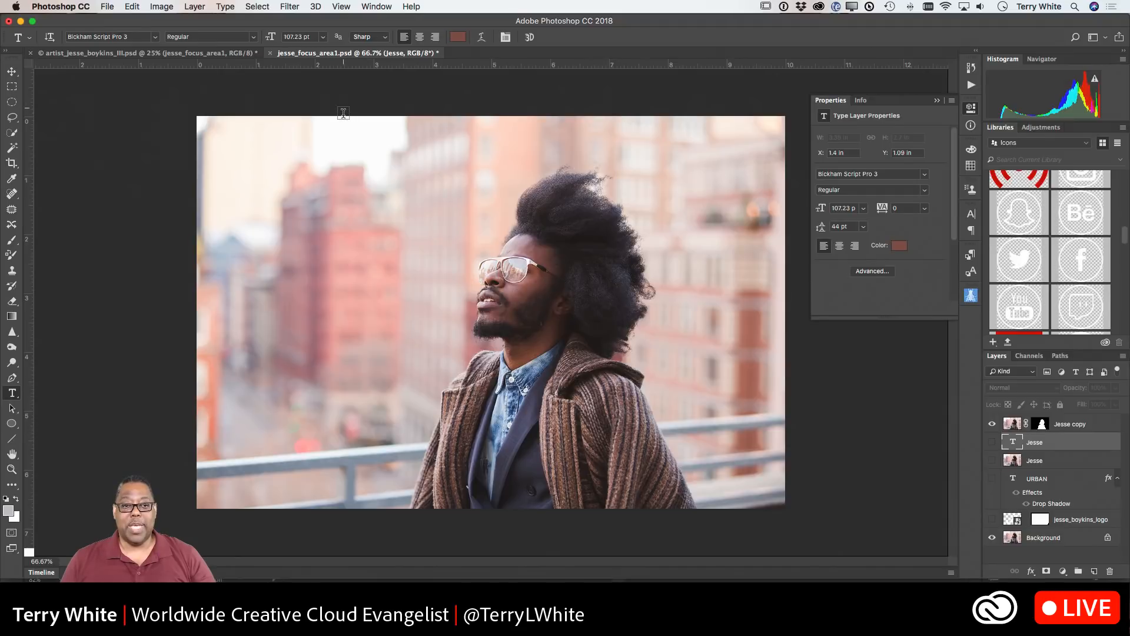
pyautogui.click(12, 71)
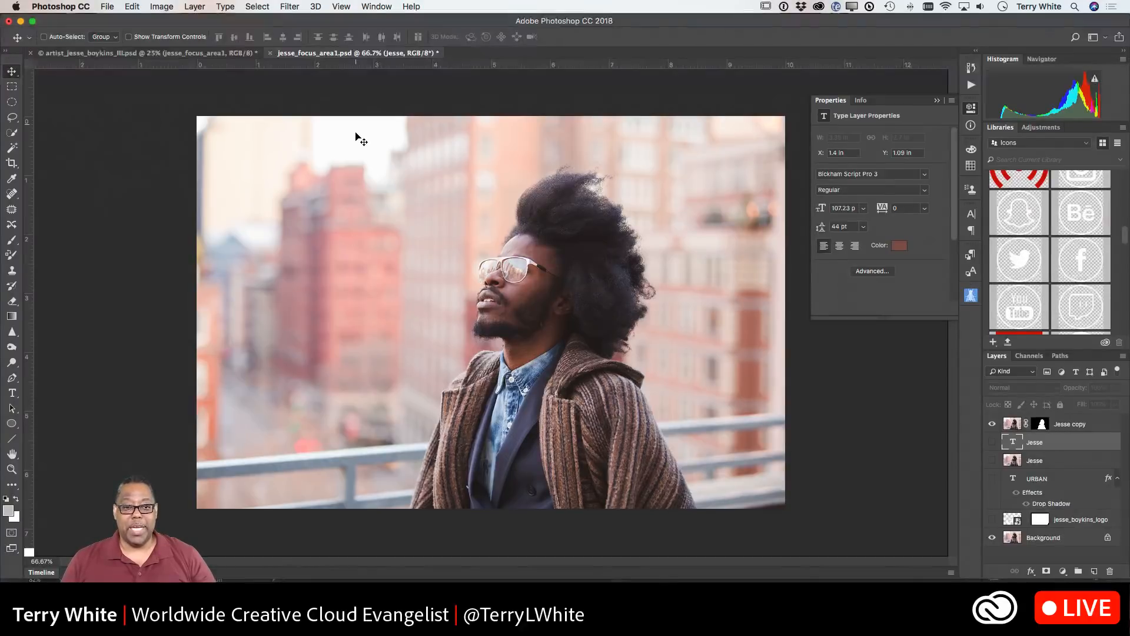
# Preview a new guide layout with 6 columns and 4 rows over the photo
pyautogui.click(341, 6)
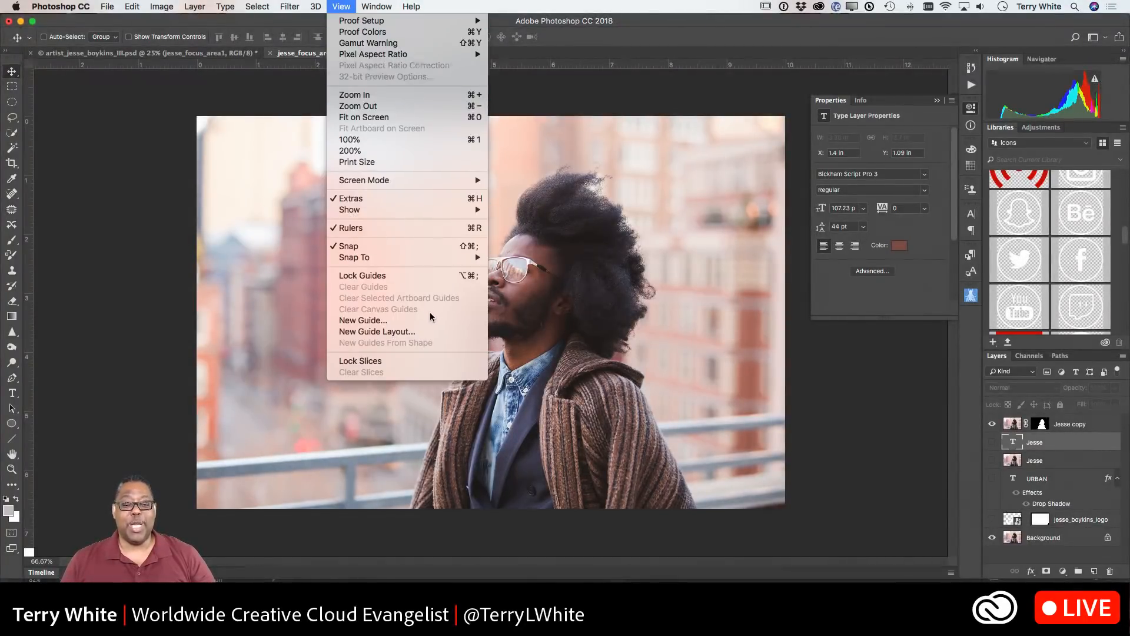
pyautogui.click(422, 331)
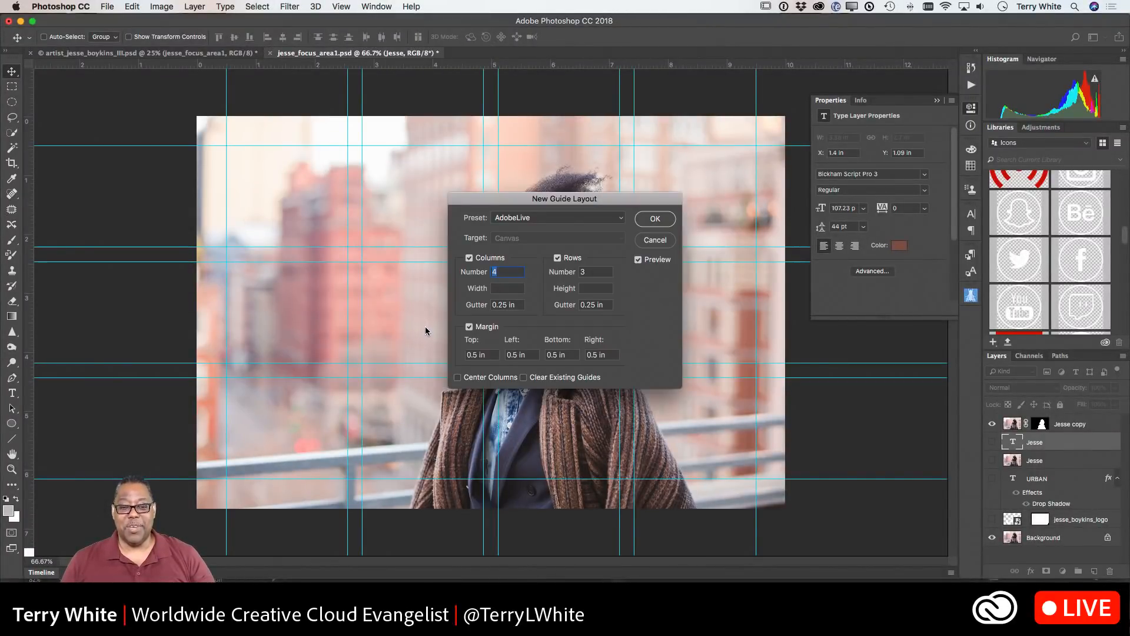
pyautogui.moveTo(589, 193); pyautogui.dragTo(602, 134)
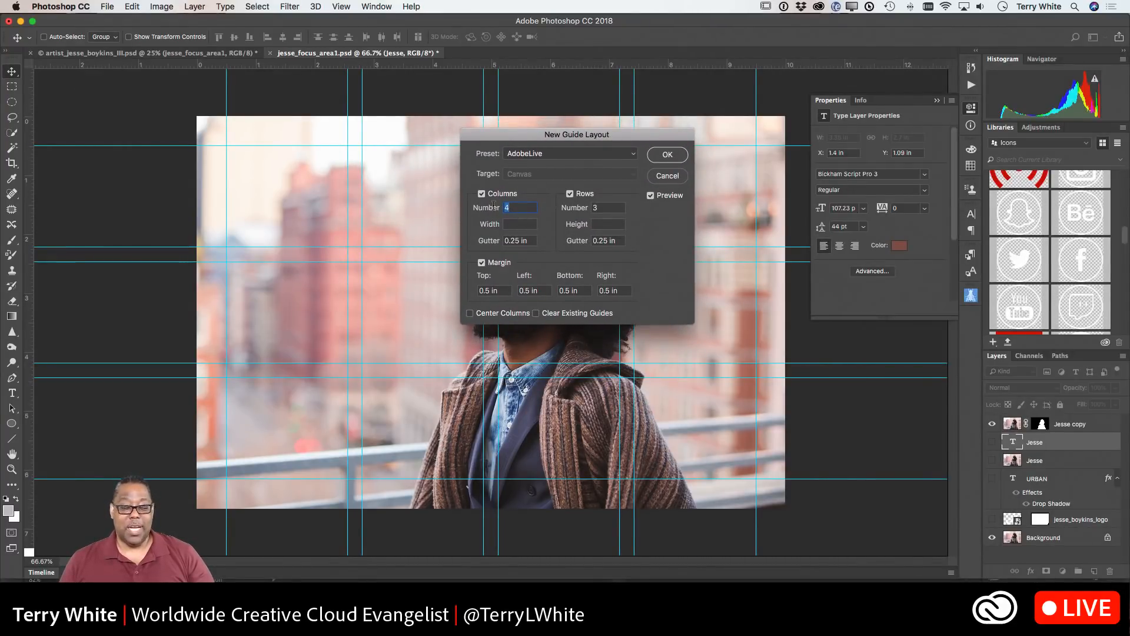
pyautogui.write('6')
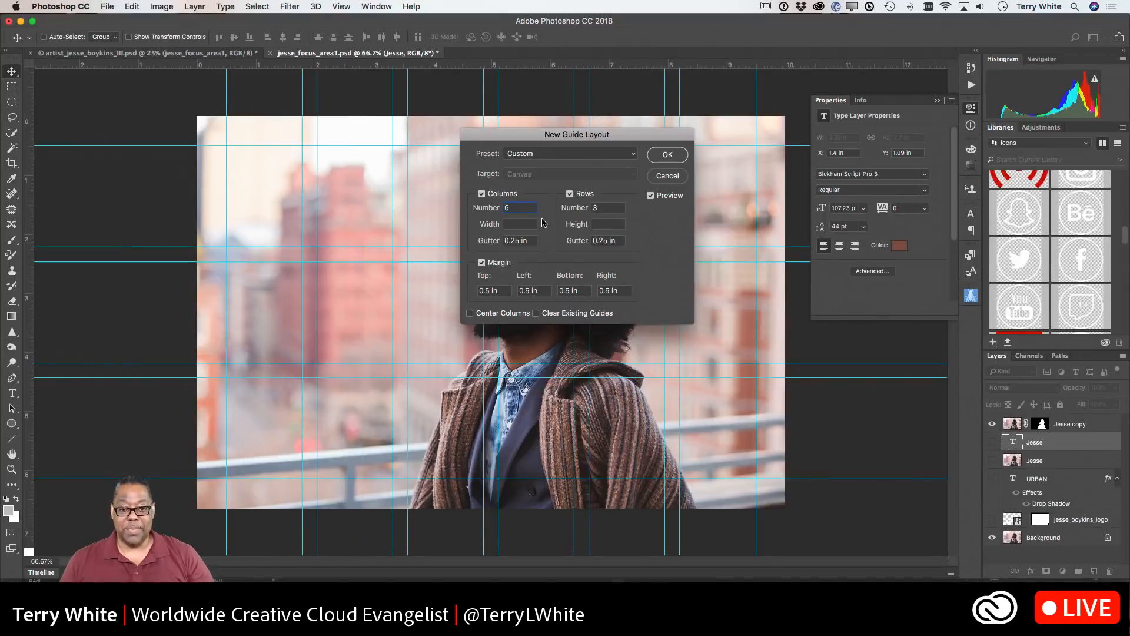
pyautogui.click(599, 208)
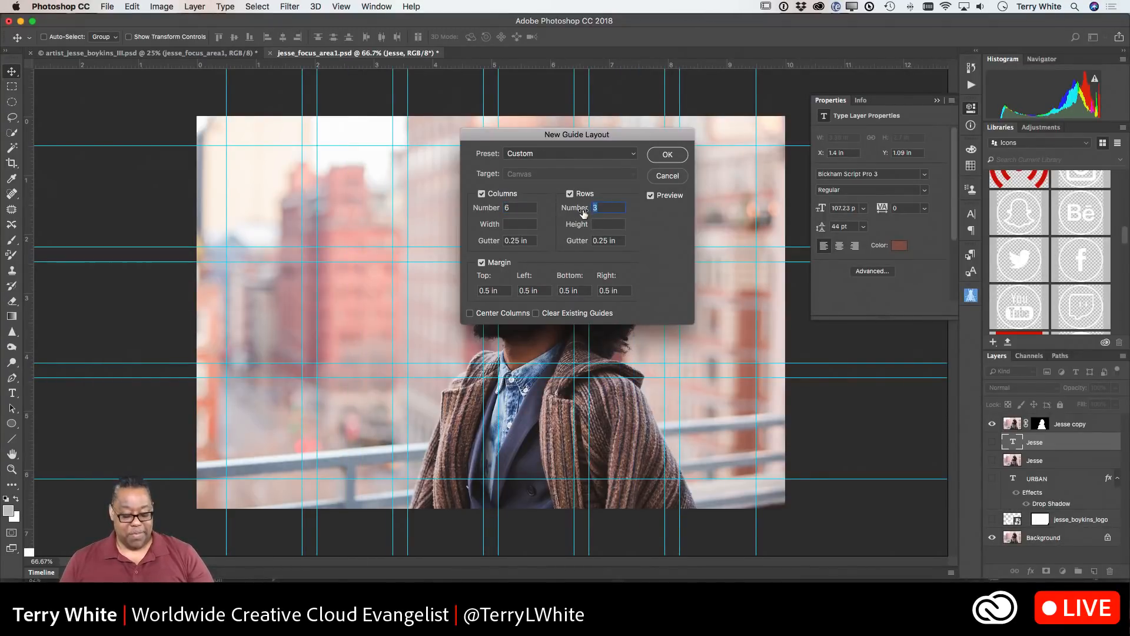
pyautogui.write('4')
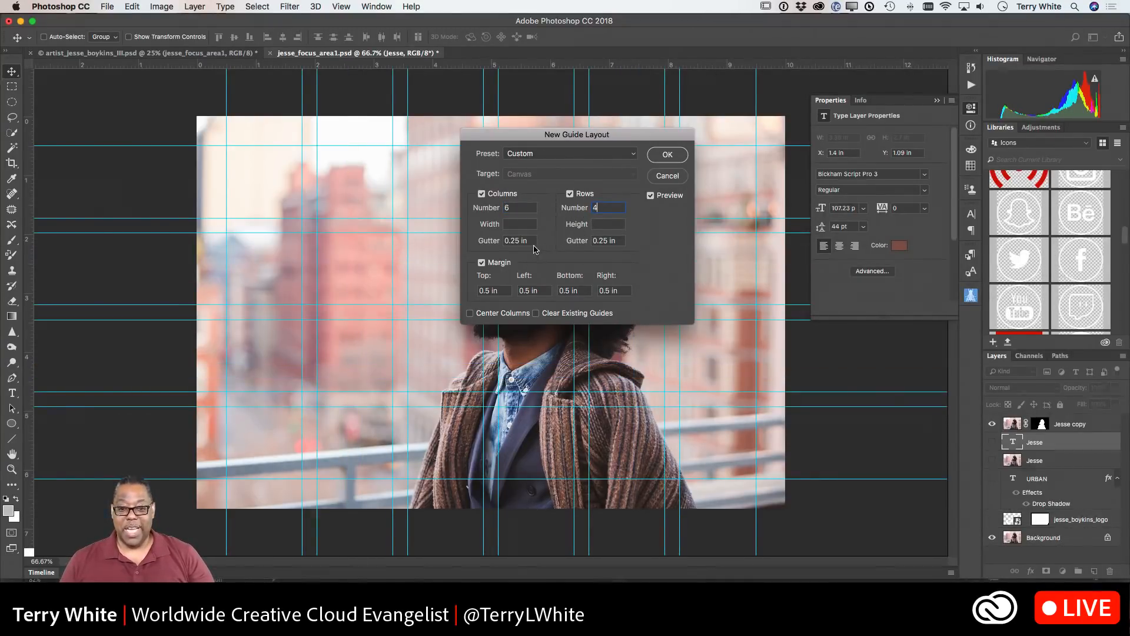
# Set both the column and row gutters of the previewed guide layout to 0 in
pyautogui.moveTo(532, 242); pyautogui.dragTo(504, 241)
pyautogui.write('0')
pyautogui.press('Tab')
pyautogui.press('Tab')
pyautogui.write('0')
pyautogui.press('Tab')
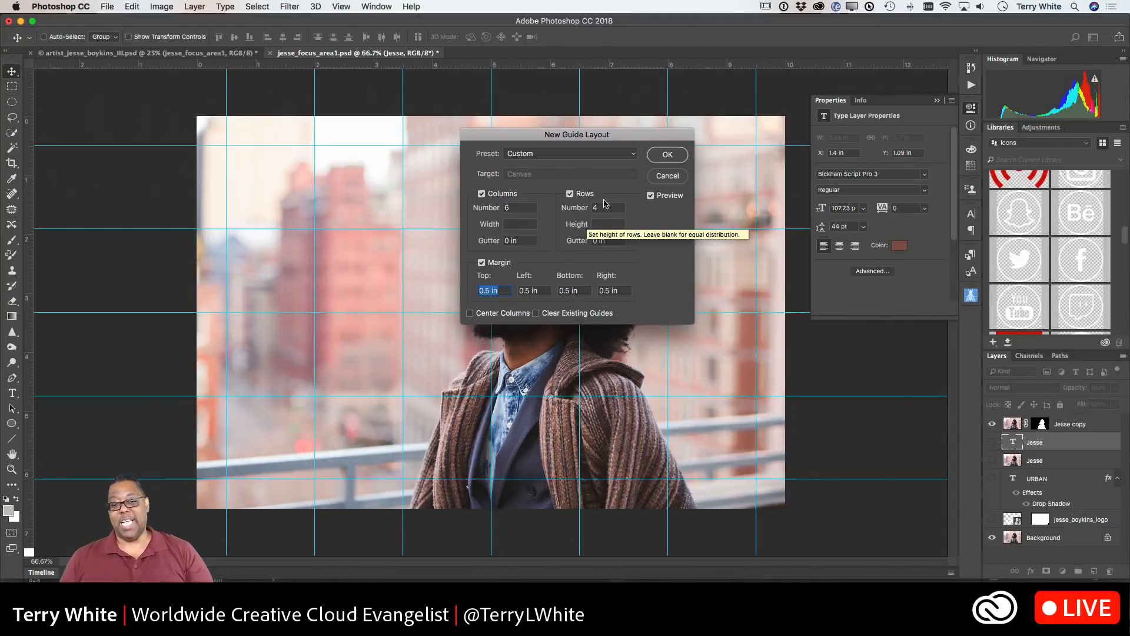
# Try the guide layout without and with row guides, and discard the layout
pyautogui.click(570, 194)
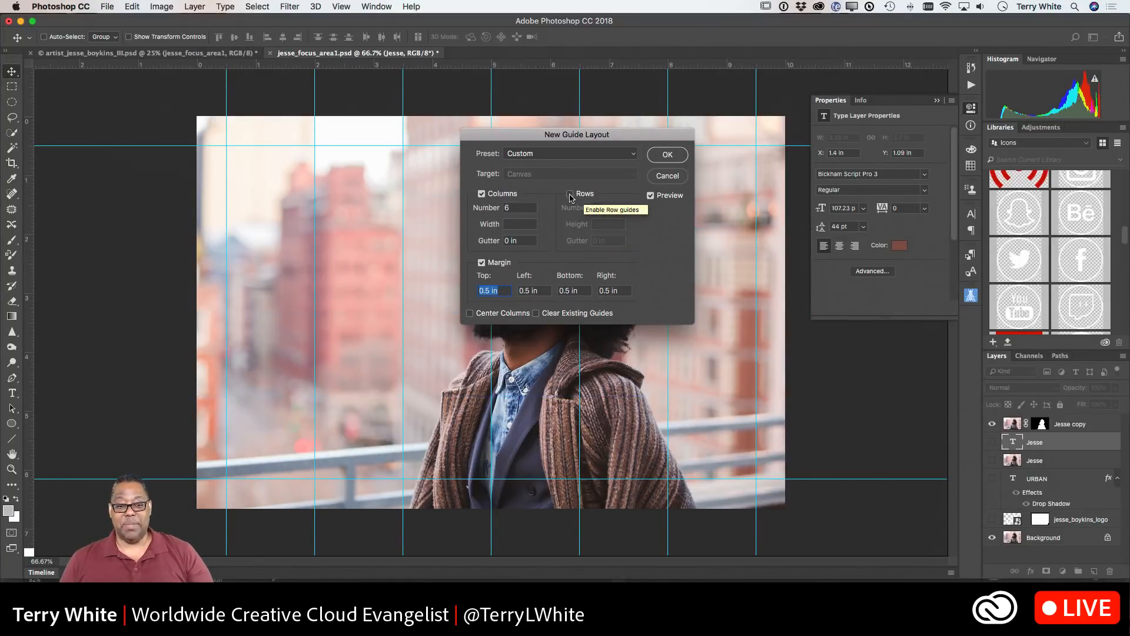
pyautogui.click(570, 194)
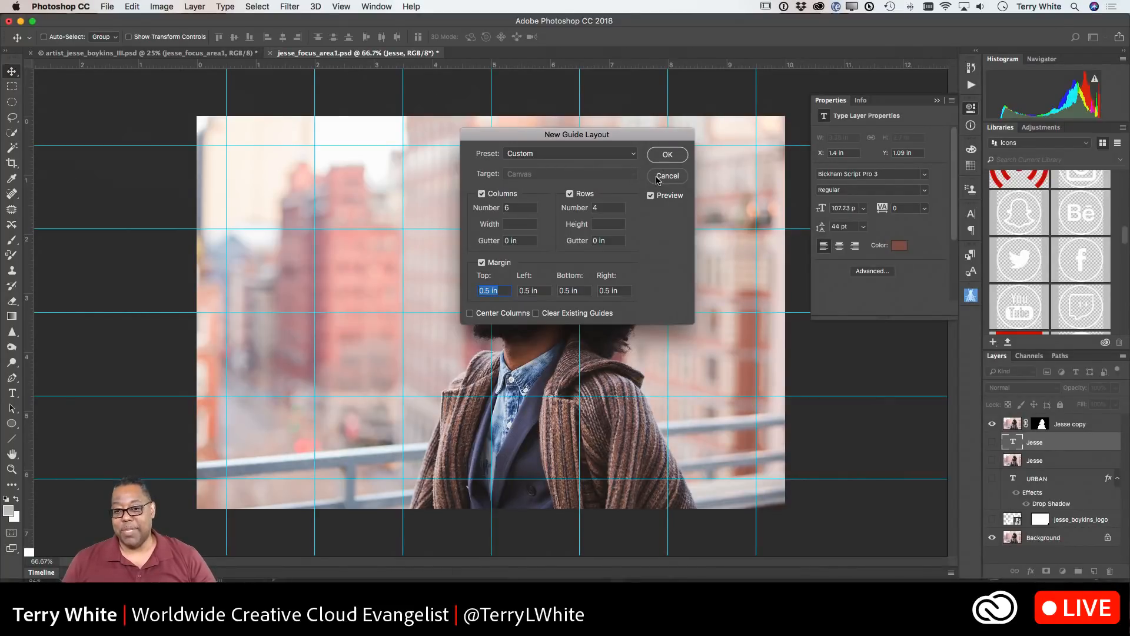
pyautogui.click(658, 177)
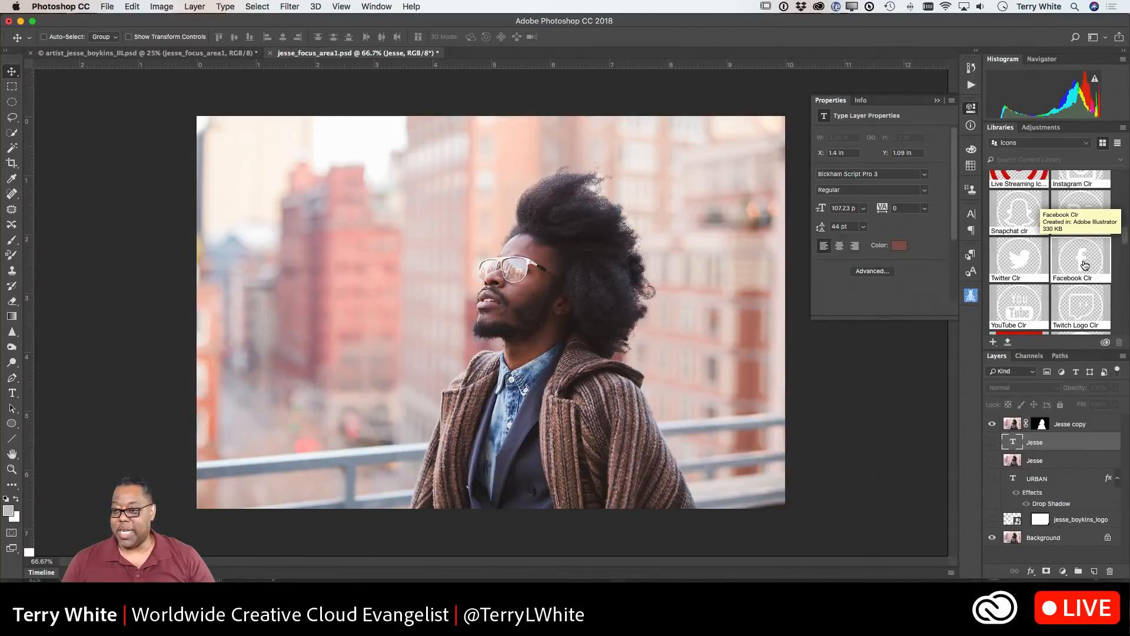
# Place the Facebook Clr library icon at 0.5 in by 0.5 in and move it over the red building beside the man
pyautogui.moveTo(1084, 265); pyautogui.dragTo(318, 255)
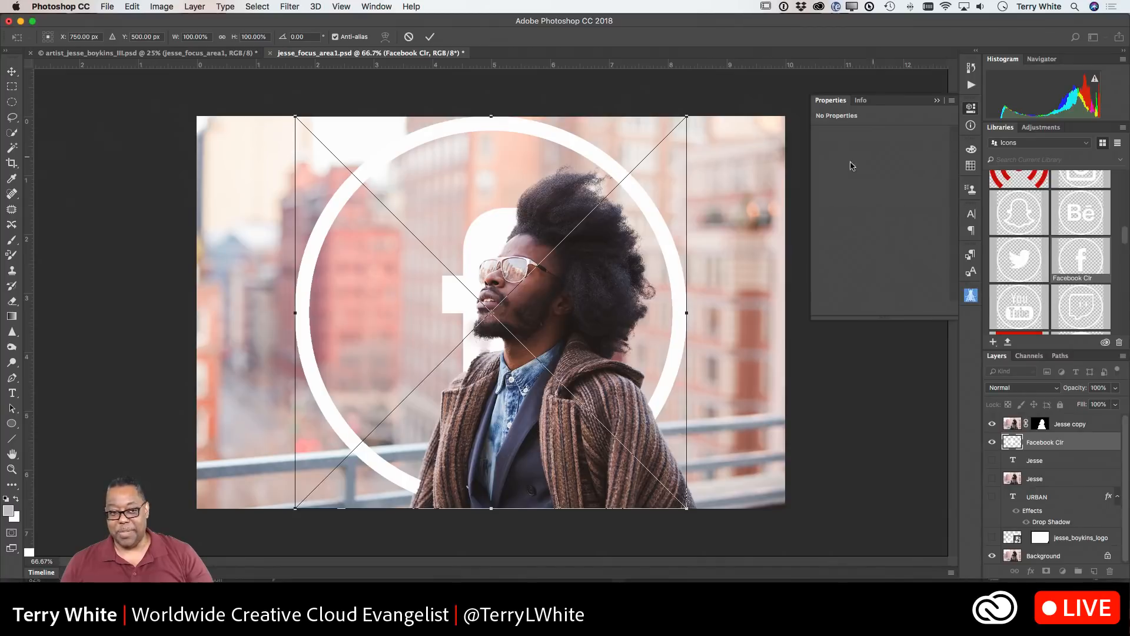
pyautogui.click(209, 37)
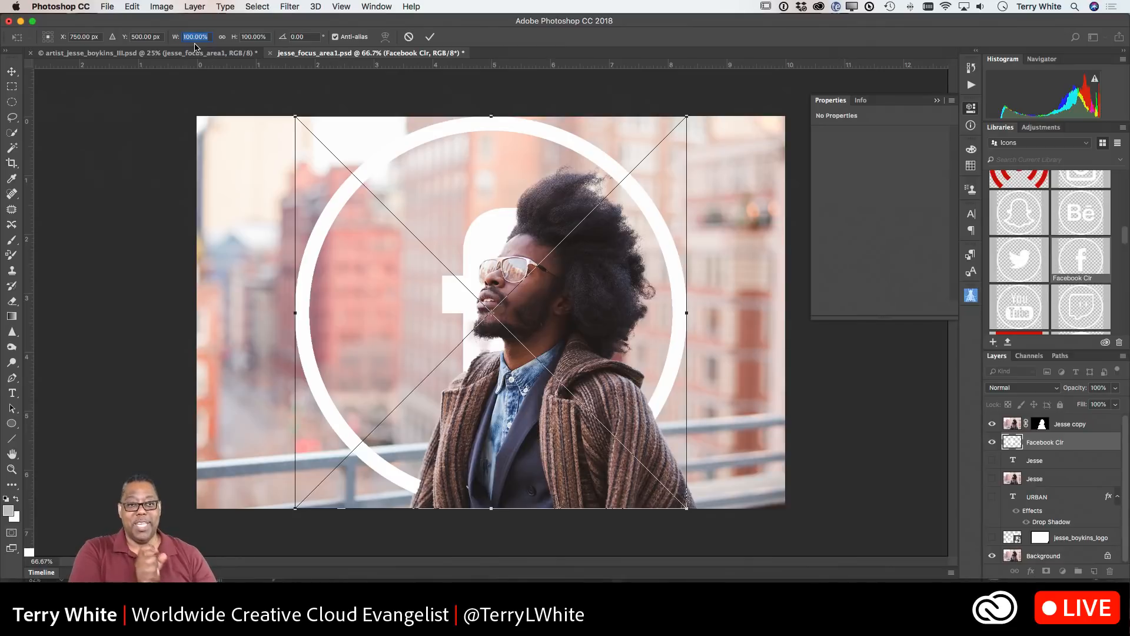
pyautogui.write('.5')
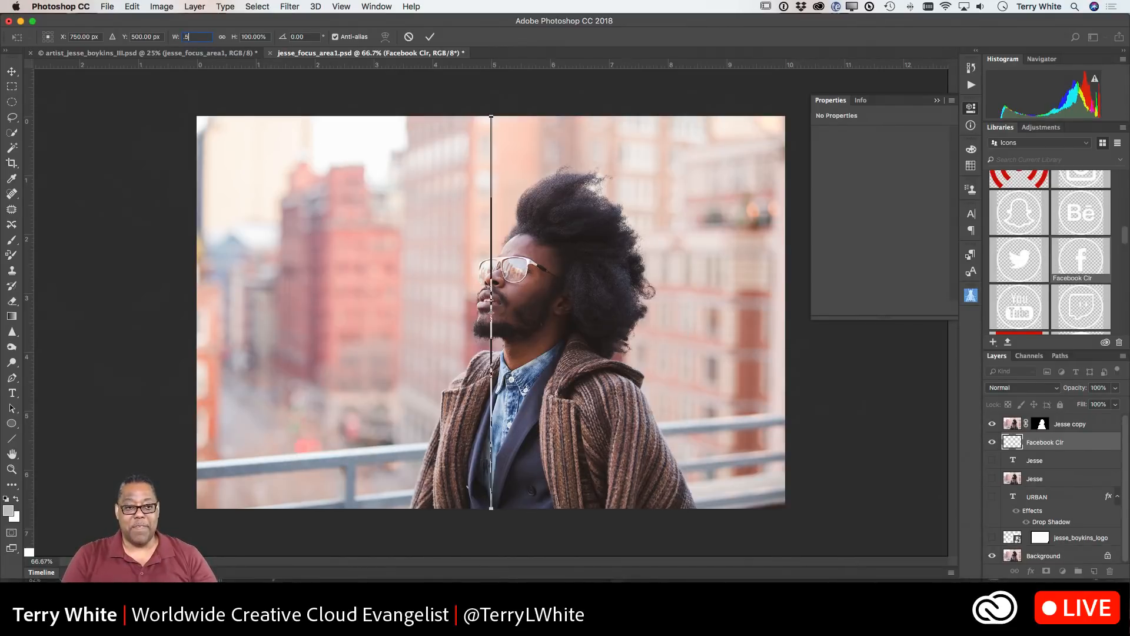
pyautogui.write('in')
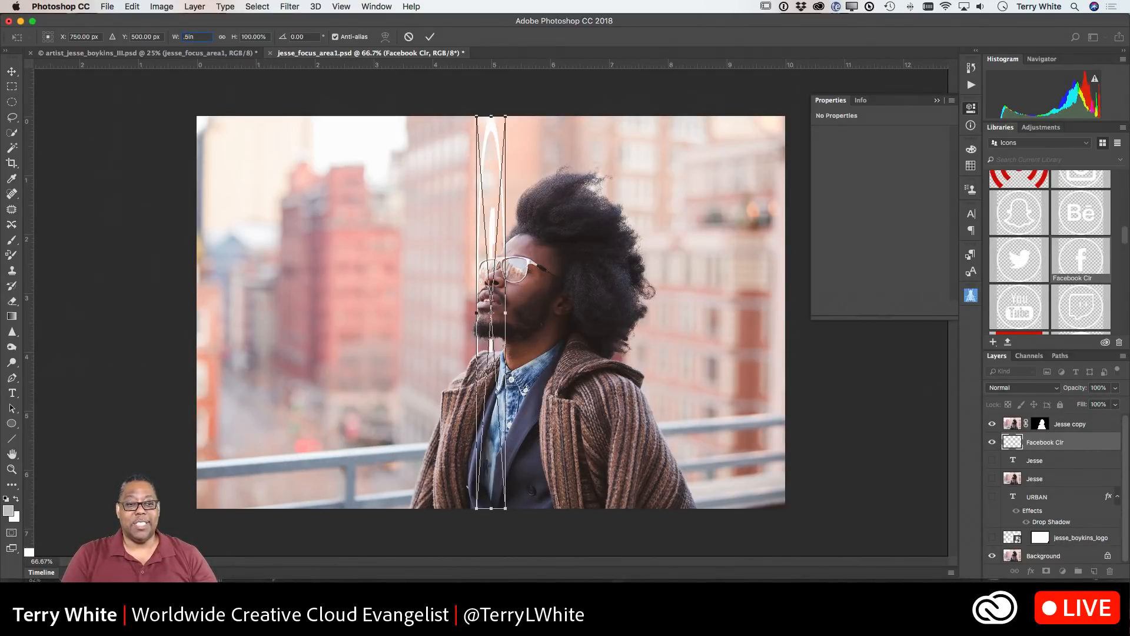
pyautogui.press('Tab')
pyautogui.write('.5in')
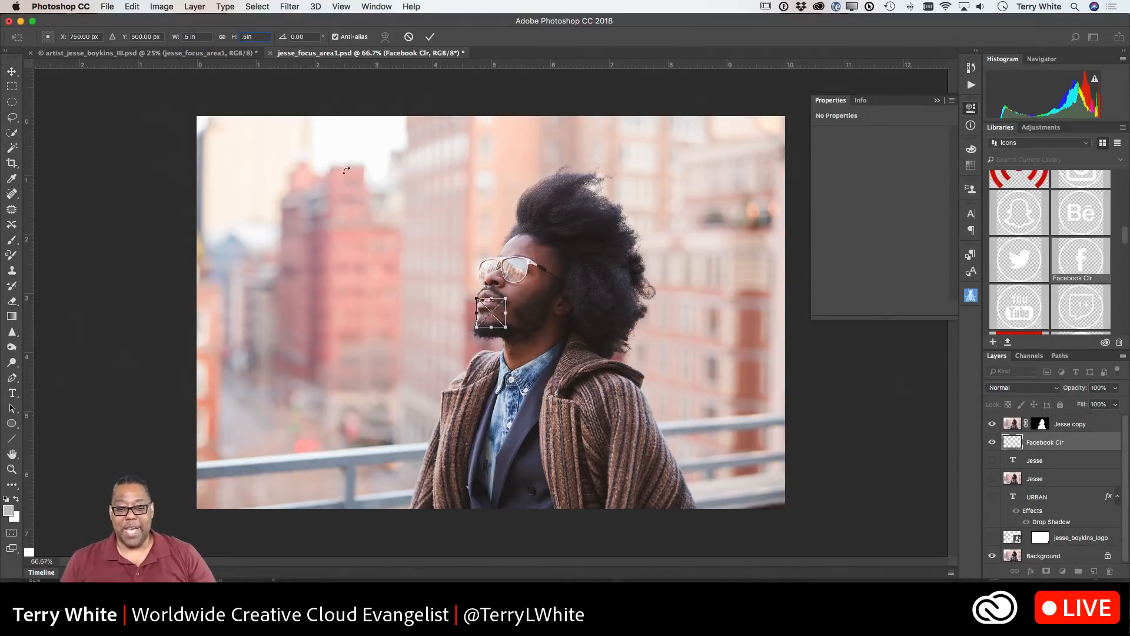
pyautogui.click(430, 36)
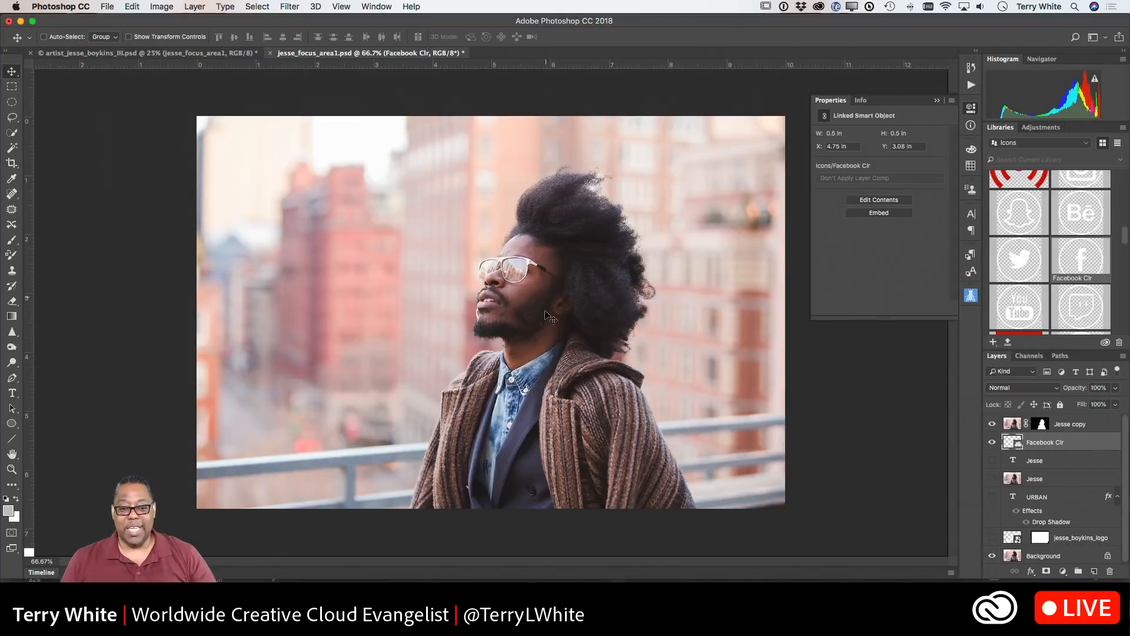
pyautogui.moveTo(478, 318); pyautogui.dragTo(338, 258)
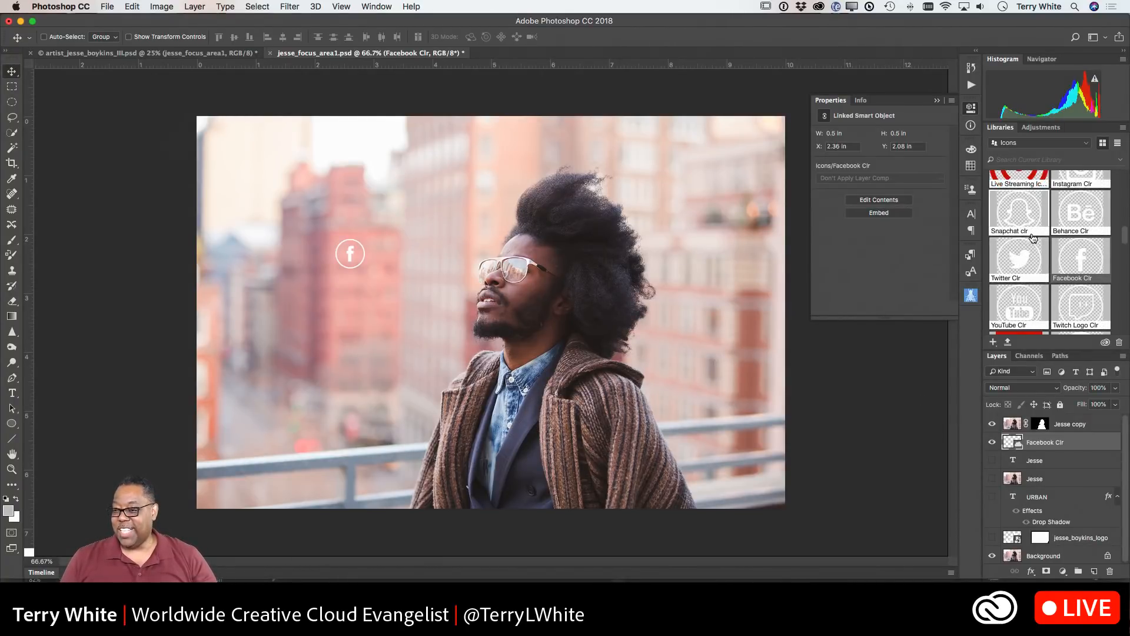
# Place the Twitter Clr library icon at 0.5 in by 0.5 in and align it directly below the Facebook icon
pyautogui.moveTo(1066, 259); pyautogui.dragTo(334, 323)
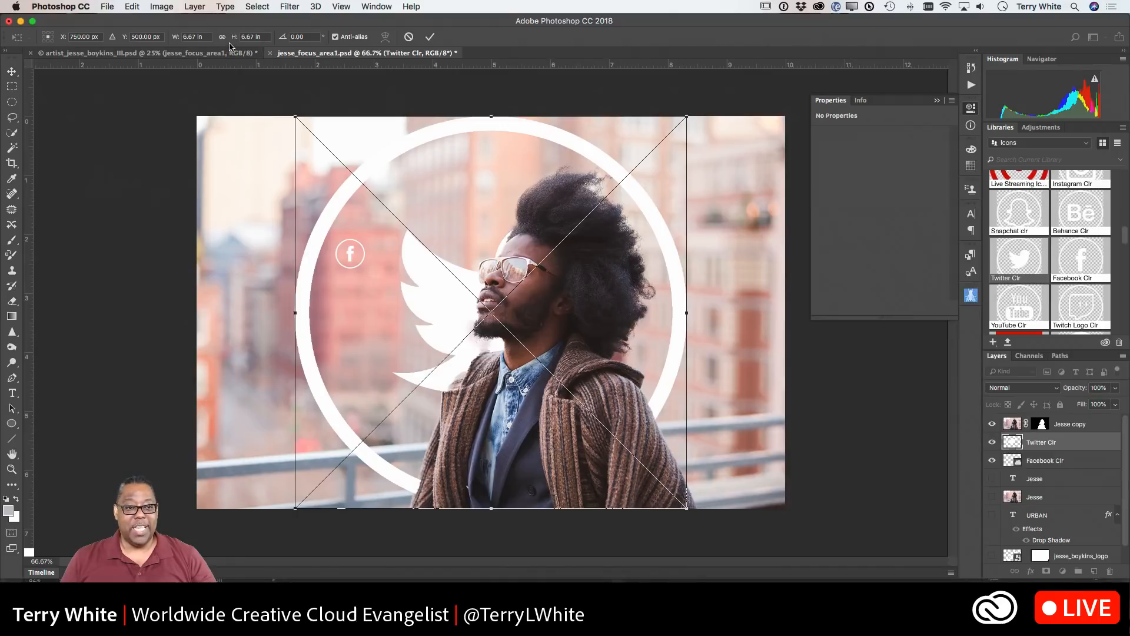
pyautogui.click(208, 36)
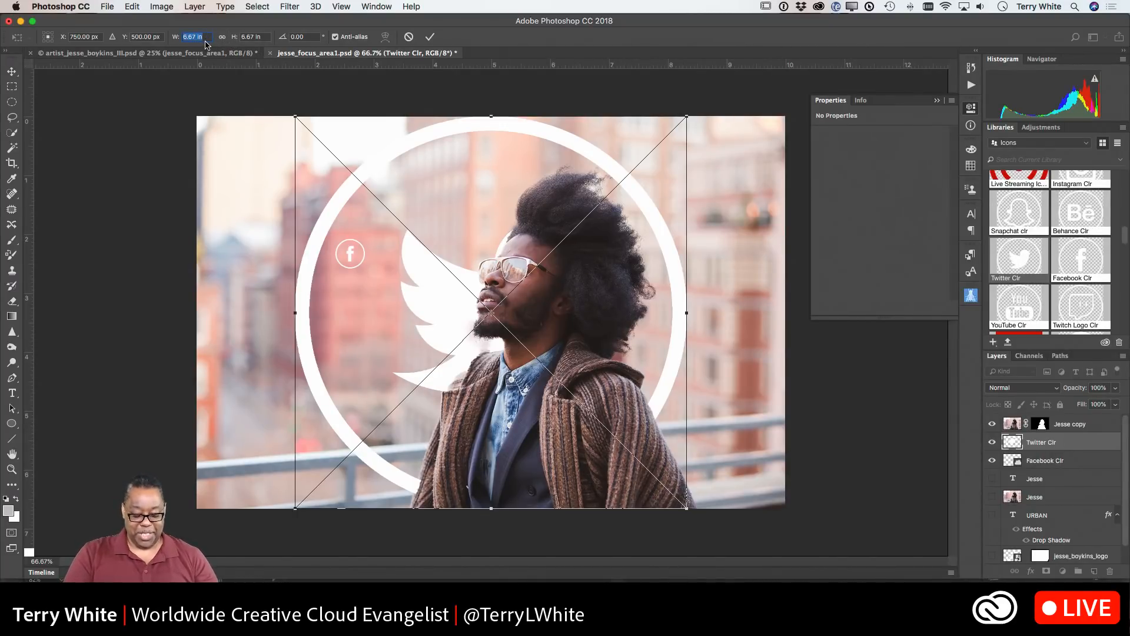
pyautogui.press('BackSpace')
pyautogui.write('.5 in')
pyautogui.press('Tab')
pyautogui.write('.5 ')
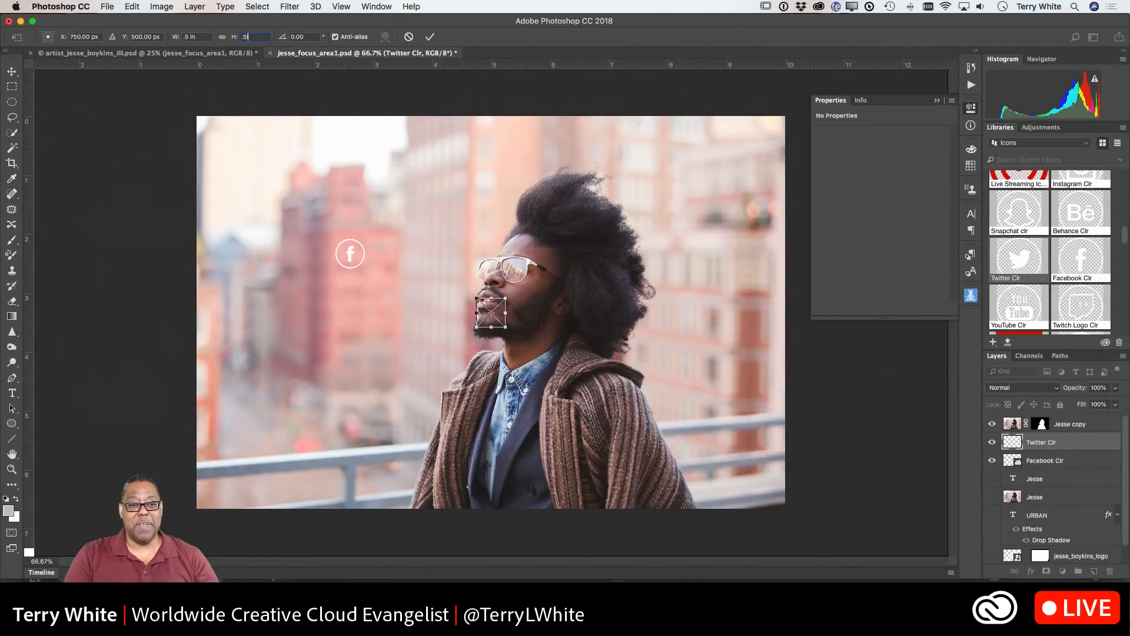
pyautogui.write('in')
pyautogui.press('Tab')
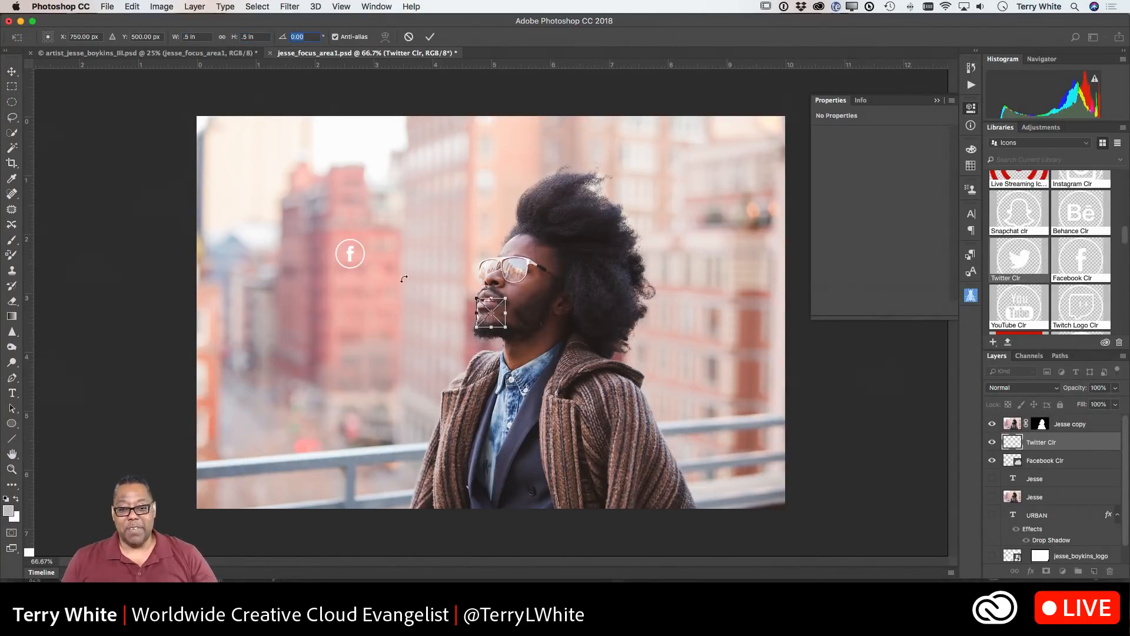
pyautogui.moveTo(492, 323); pyautogui.dragTo(348, 299)
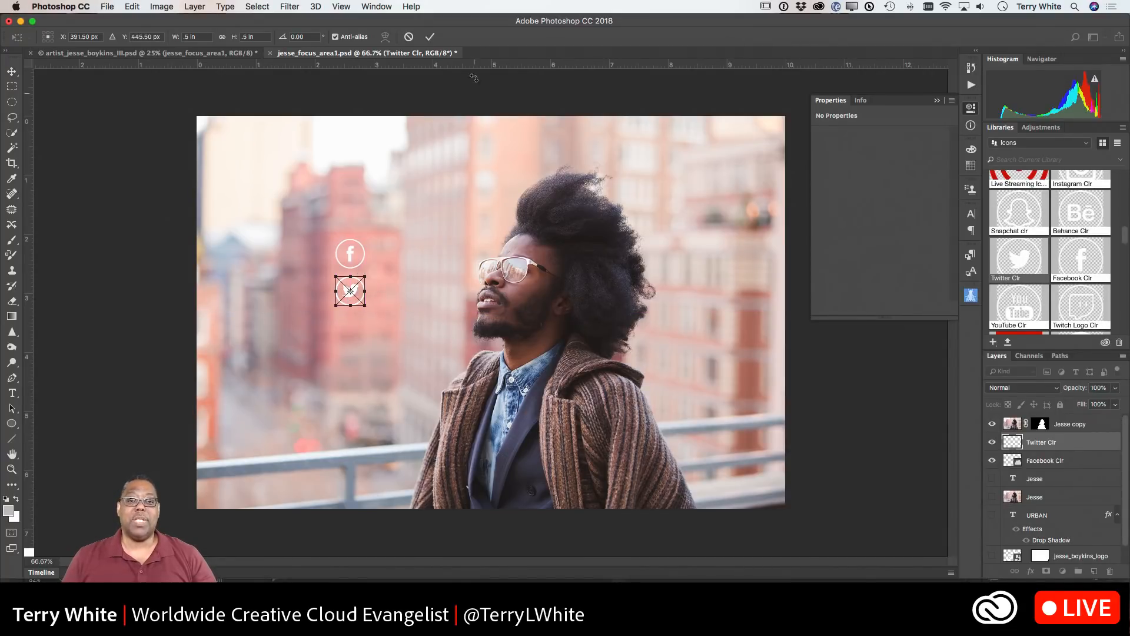
pyautogui.click(432, 37)
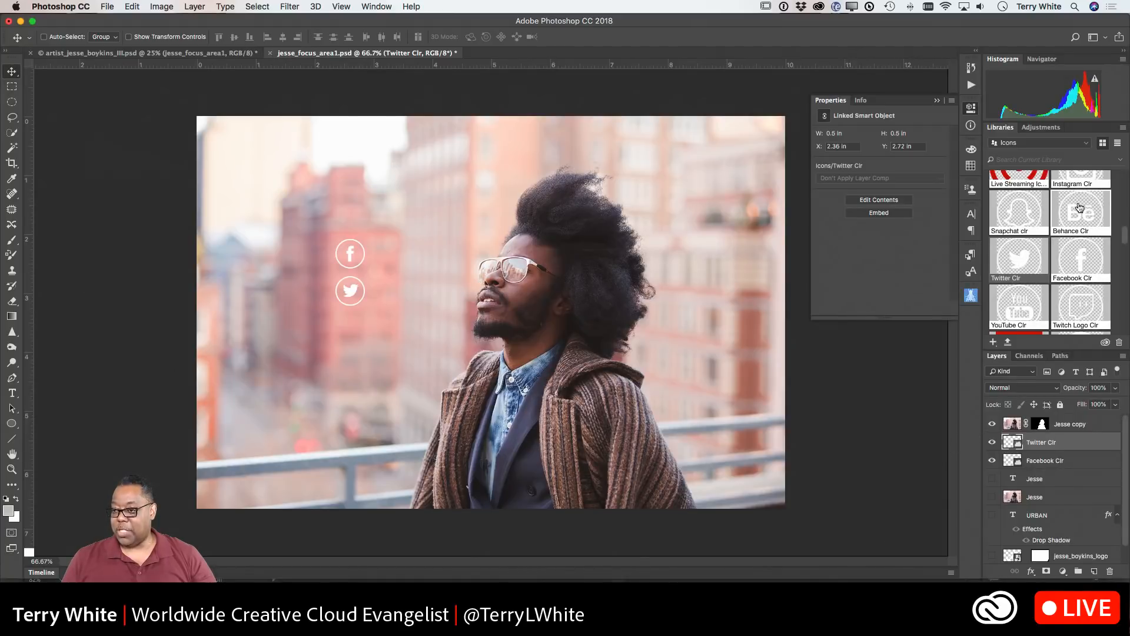
# Place the Behance Clr library icon at 0.5 in by 0.5 in and align it below the Twitter icon with equal spacing
pyautogui.moveTo(1081, 210); pyautogui.dragTo(380, 336)
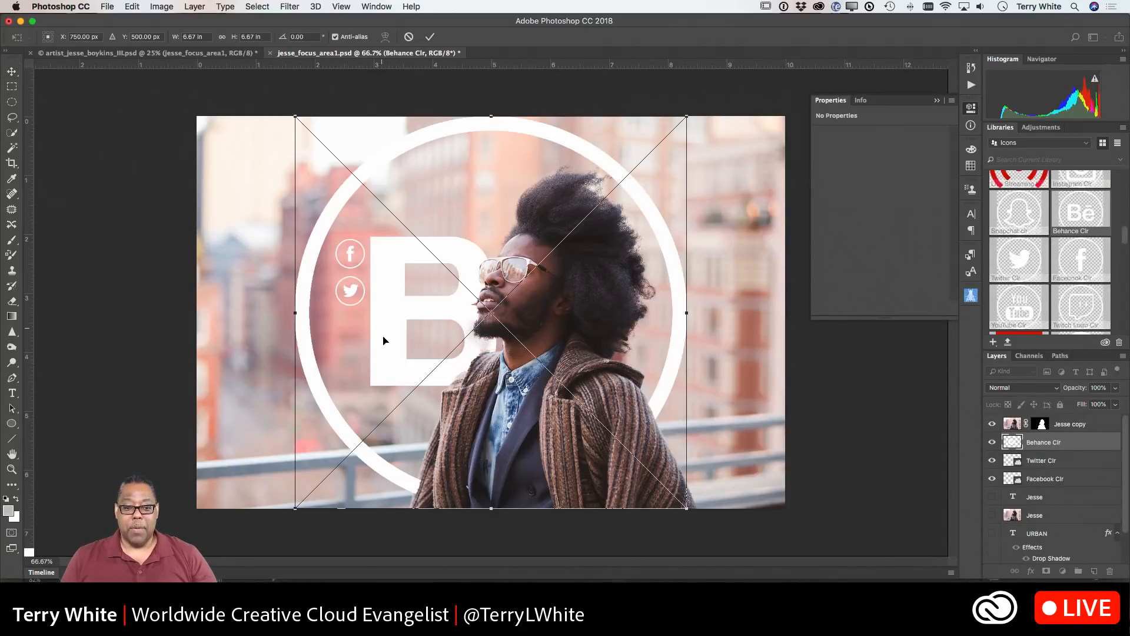
pyautogui.click(195, 37)
pyautogui.write('.5')
pyautogui.press('Tab')
pyautogui.press('BackSpace')
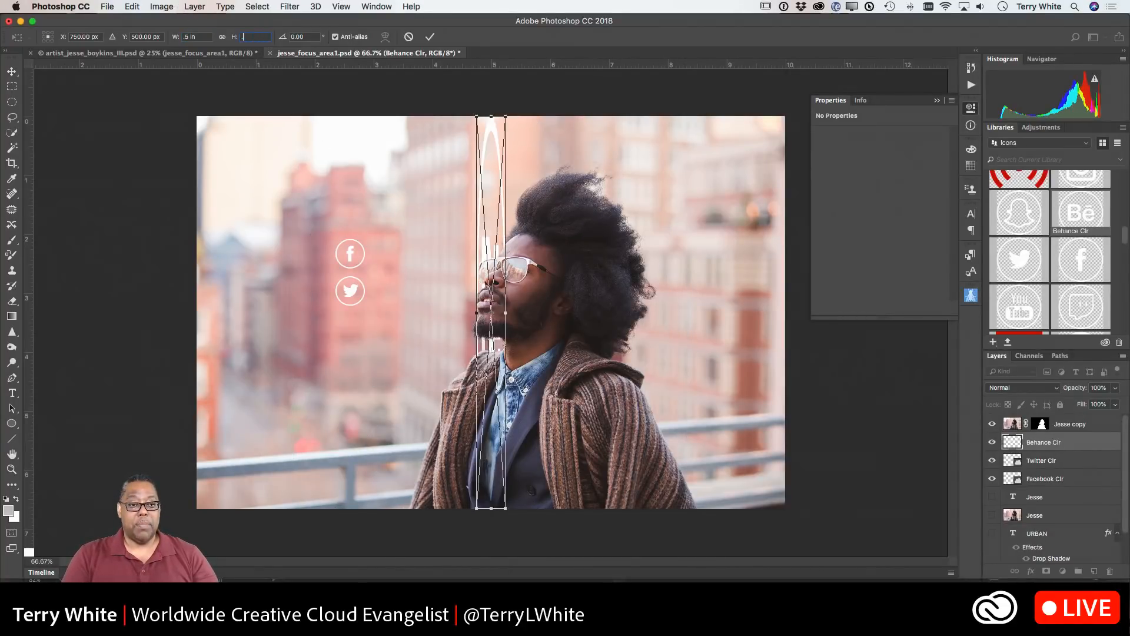
pyautogui.write('.5in')
pyautogui.press('Tab')
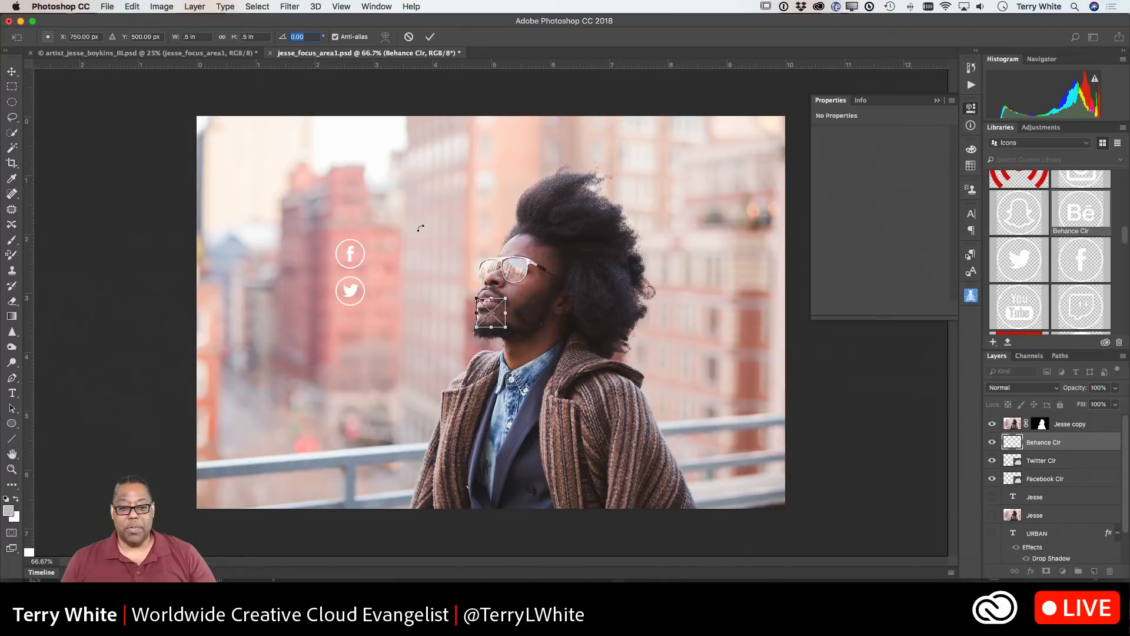
pyautogui.moveTo(498, 323); pyautogui.dragTo(357, 340)
pyautogui.press('Return')
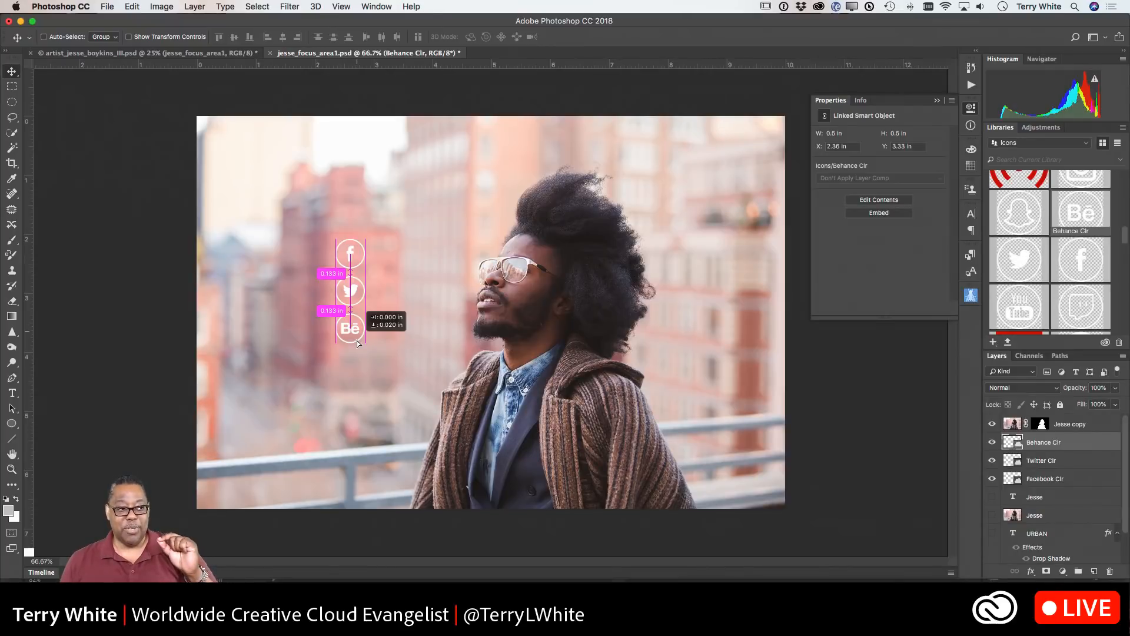
pyautogui.moveTo(357, 340); pyautogui.dragTo(357, 340)
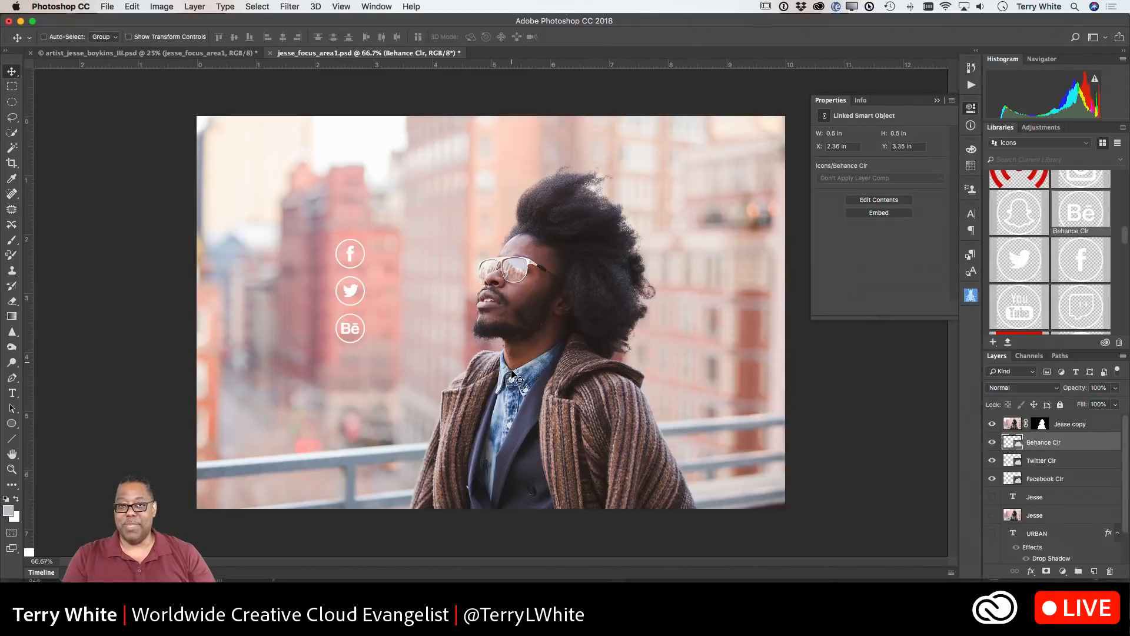
# Quick-export the composition as jesse_focus_area1.jpg to the desktop
pyautogui.click(108, 6)
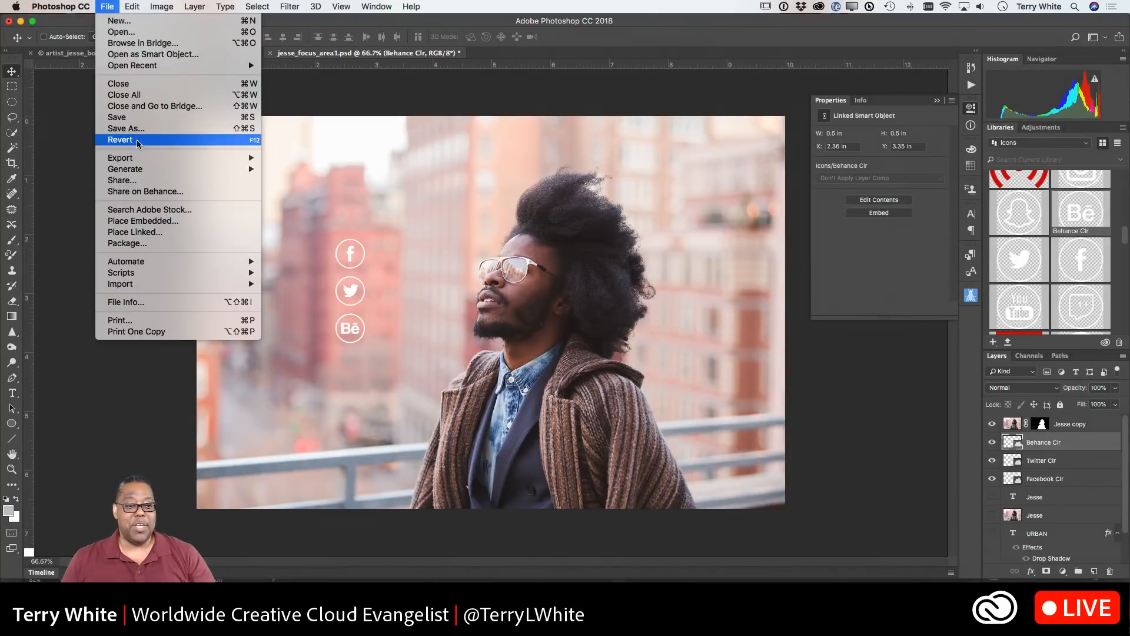
pyautogui.moveTo(139, 161)
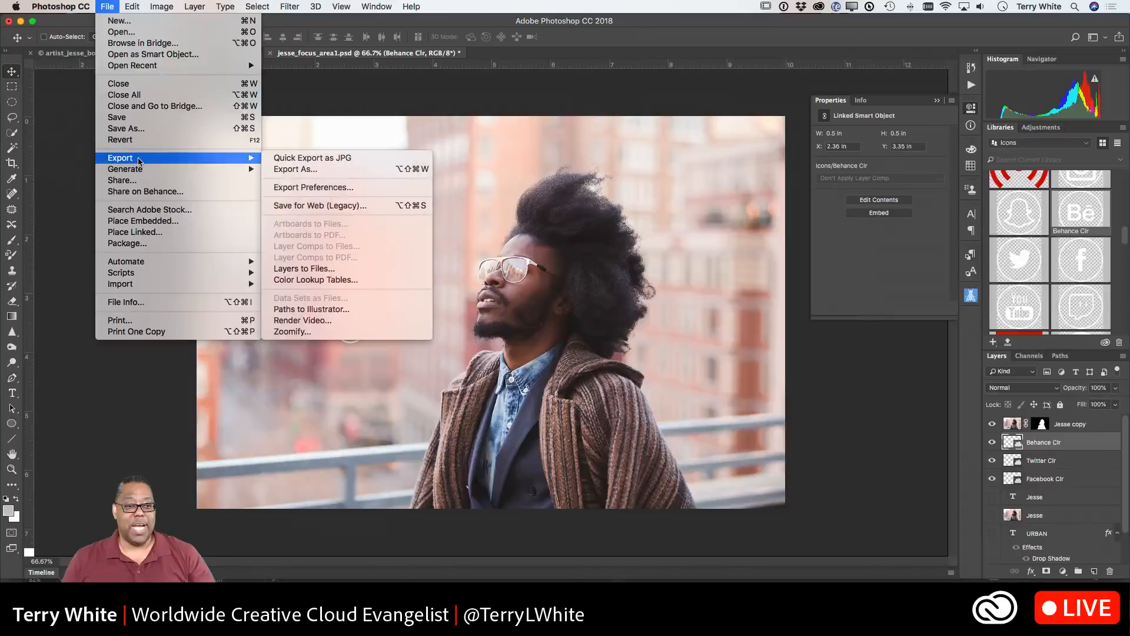
pyautogui.click(297, 159)
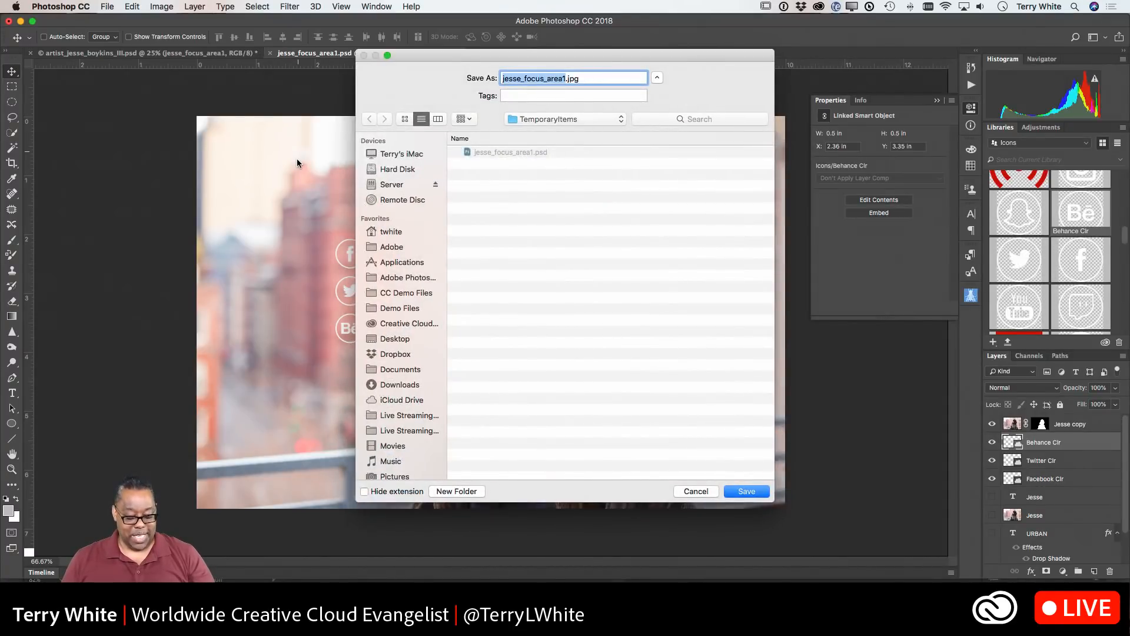
pyautogui.click(737, 491)
# Reveal the desktop, preview the exported jesse_focus_area1.jpg, and return to the Photoshop document
pyautogui.press('F11')
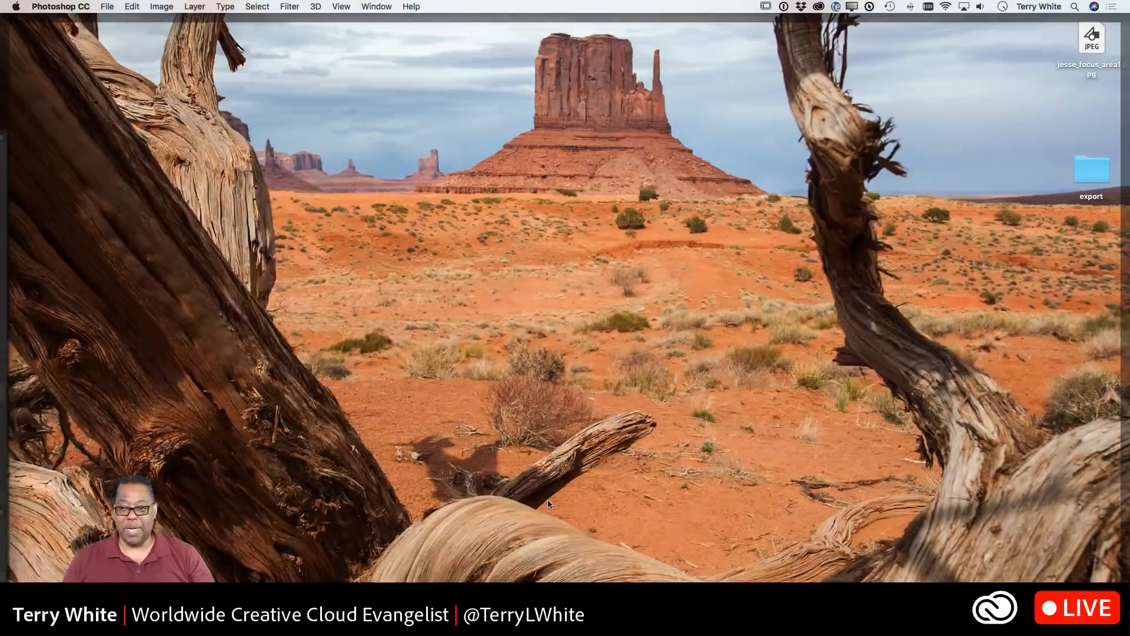
pyautogui.click(1091, 38)
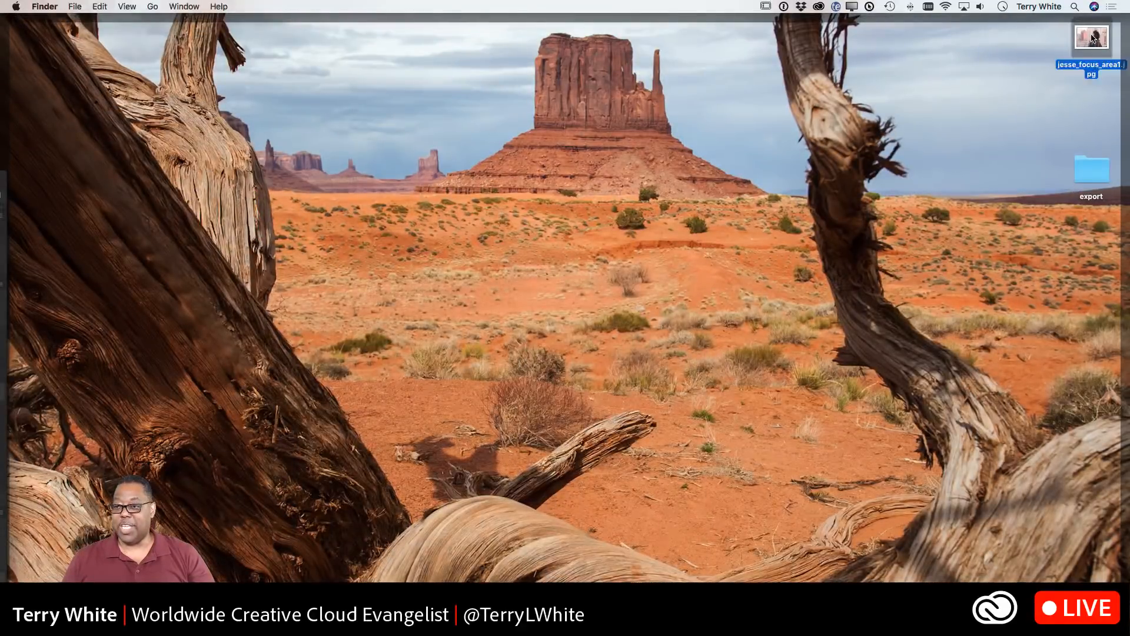
pyautogui.press('space')
pyautogui.press('space')
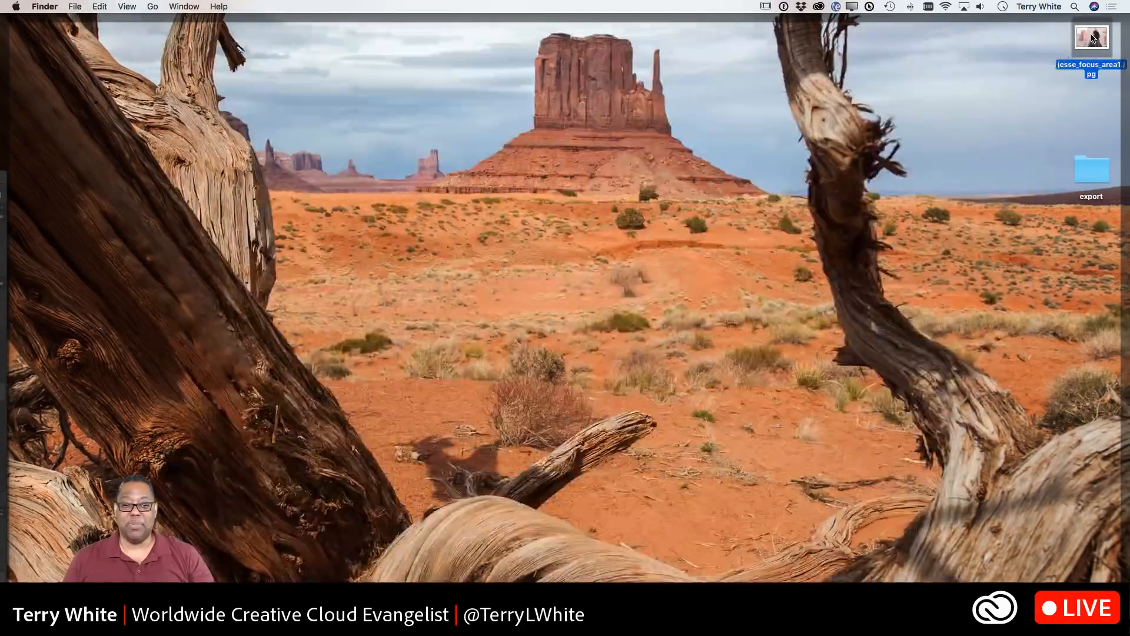
pyautogui.press('F11')
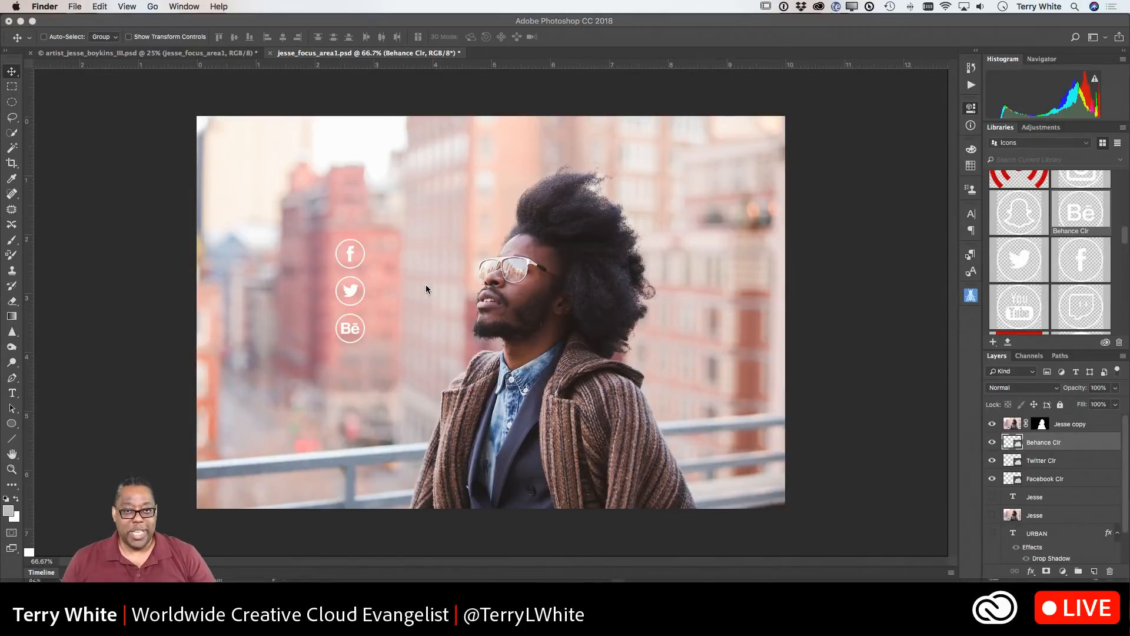
# Set the quick export format to PNG in Photoshop's export preferences and return to the Move tool
pyautogui.click(70, 6)
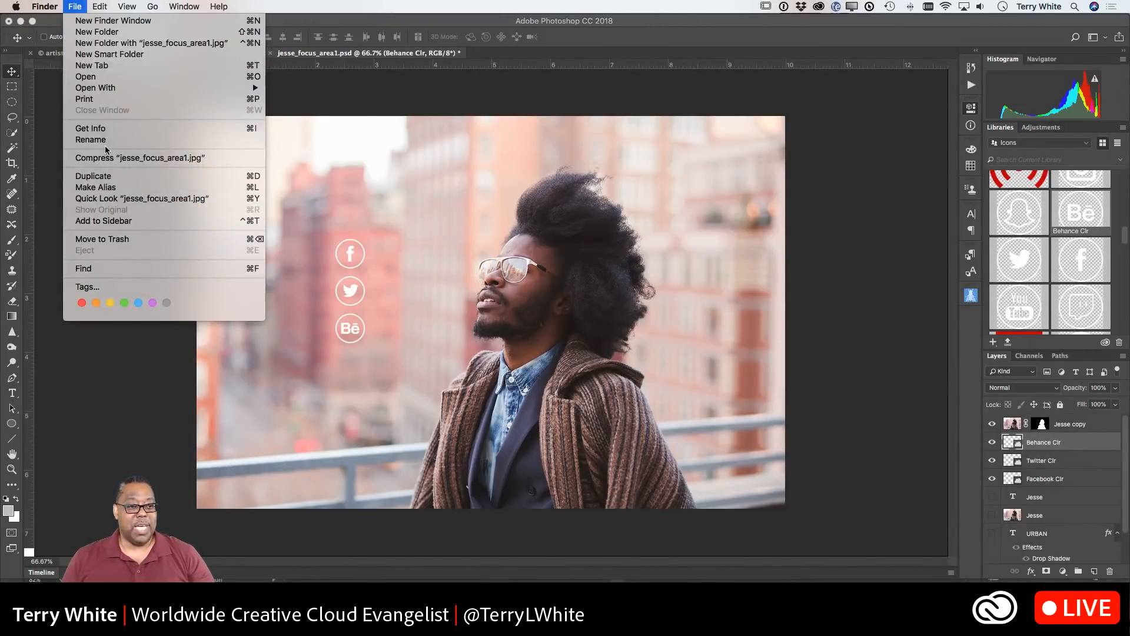
pyautogui.click(141, 112)
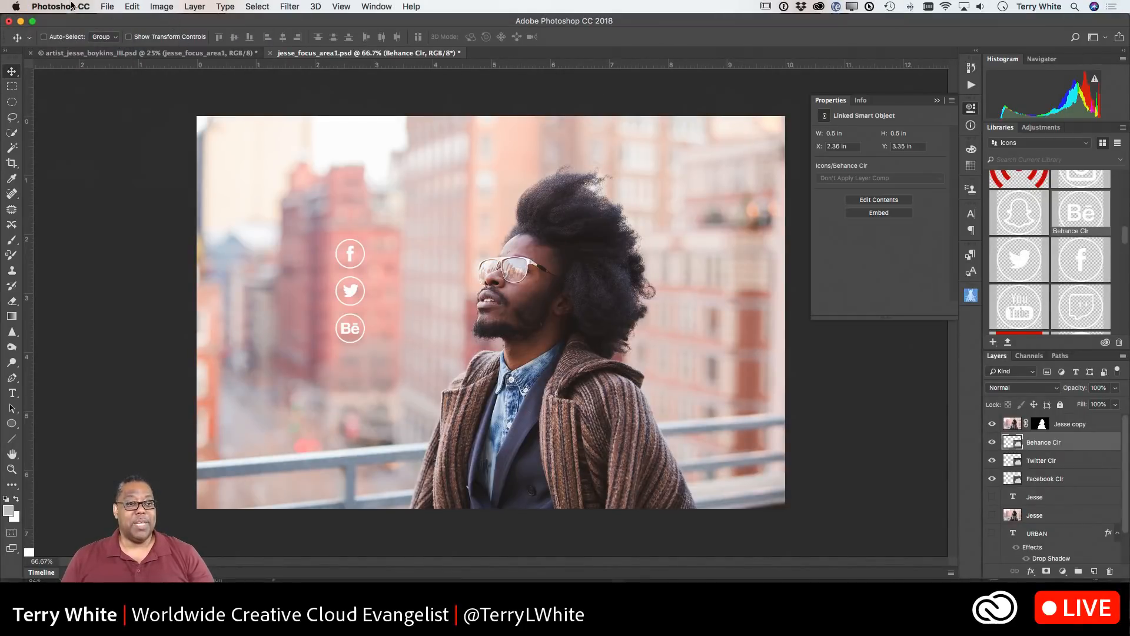
pyautogui.click(108, 7)
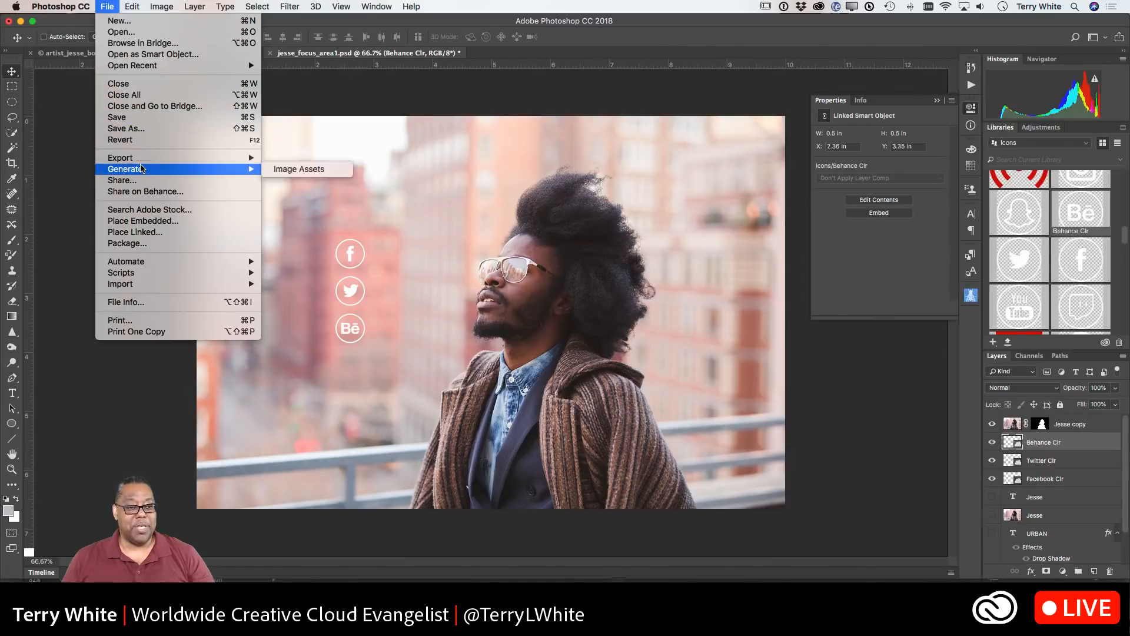
pyautogui.moveTo(251, 166)
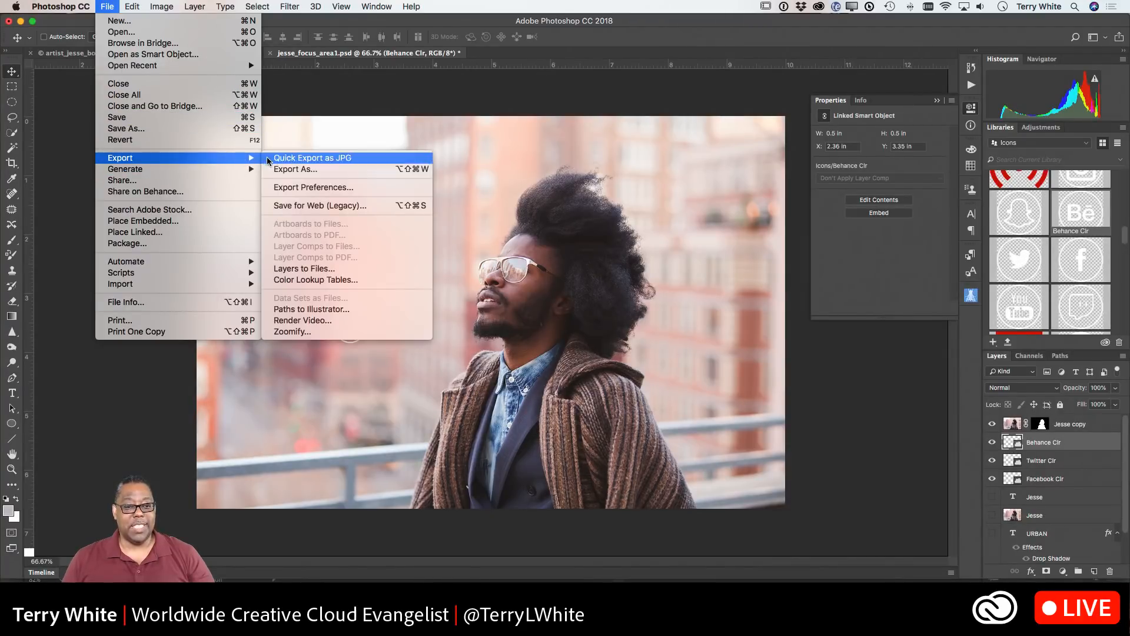
pyautogui.click(292, 188)
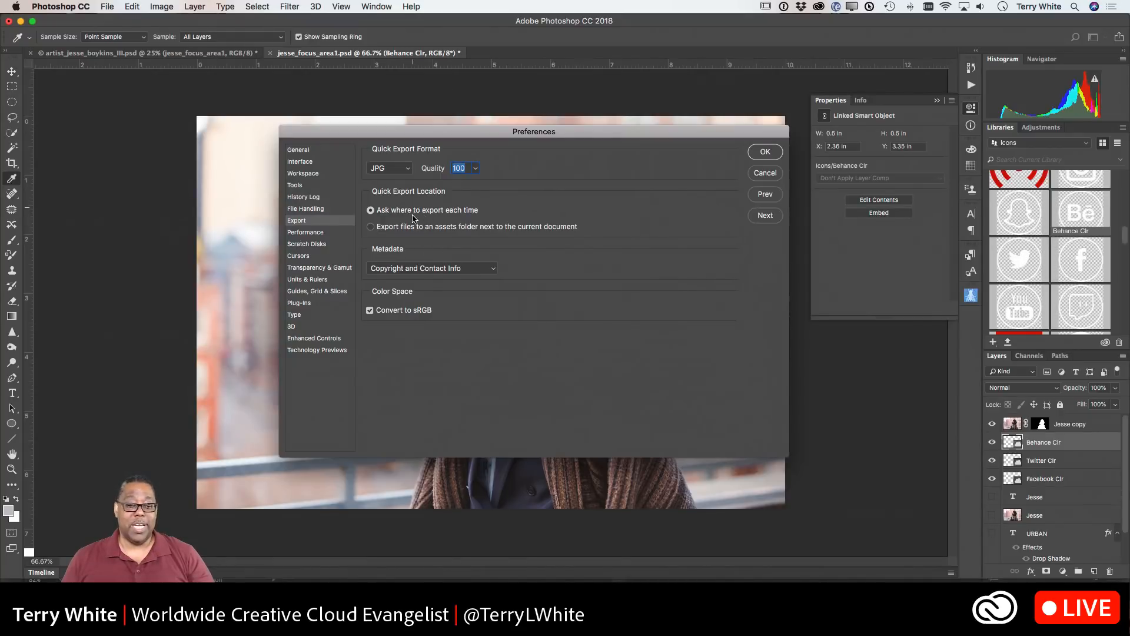
pyautogui.click(408, 170)
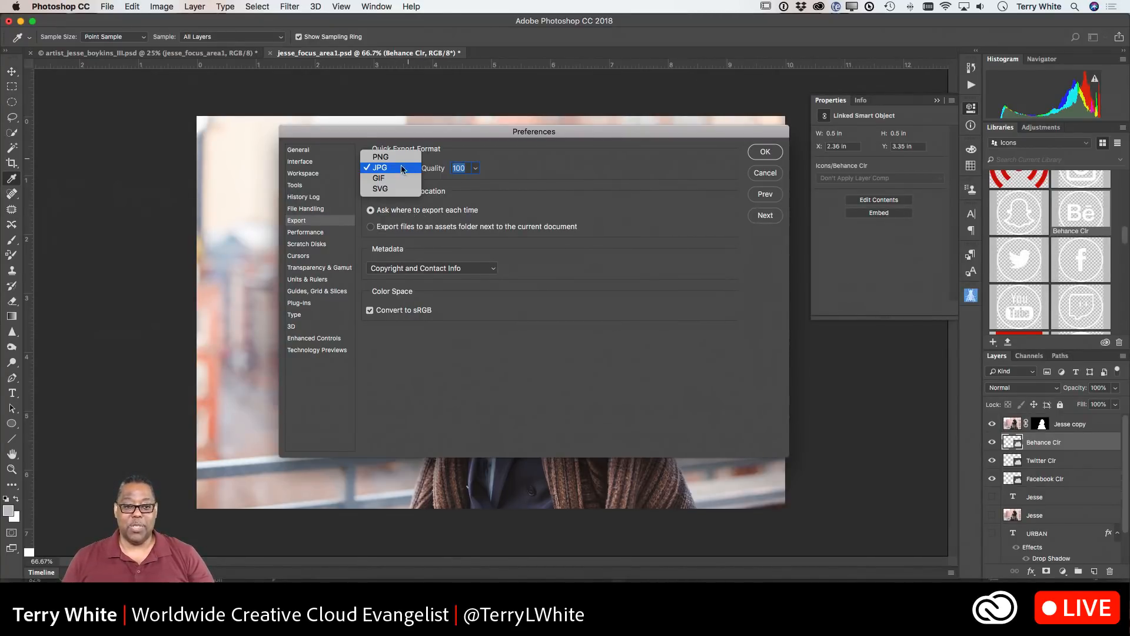
pyautogui.click(400, 157)
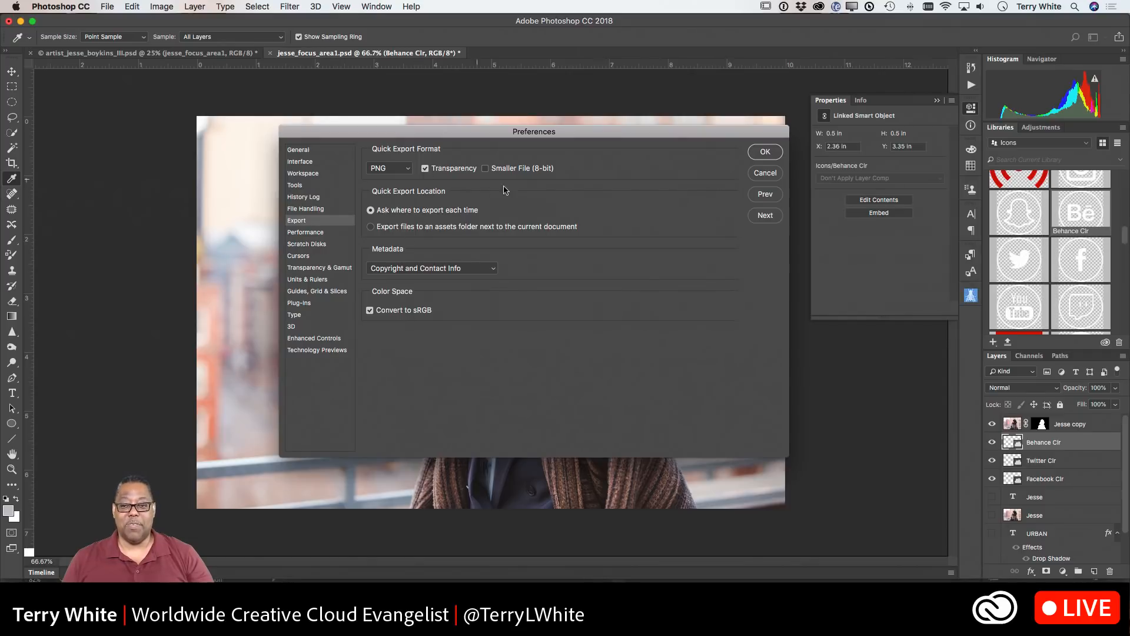
pyautogui.click(759, 151)
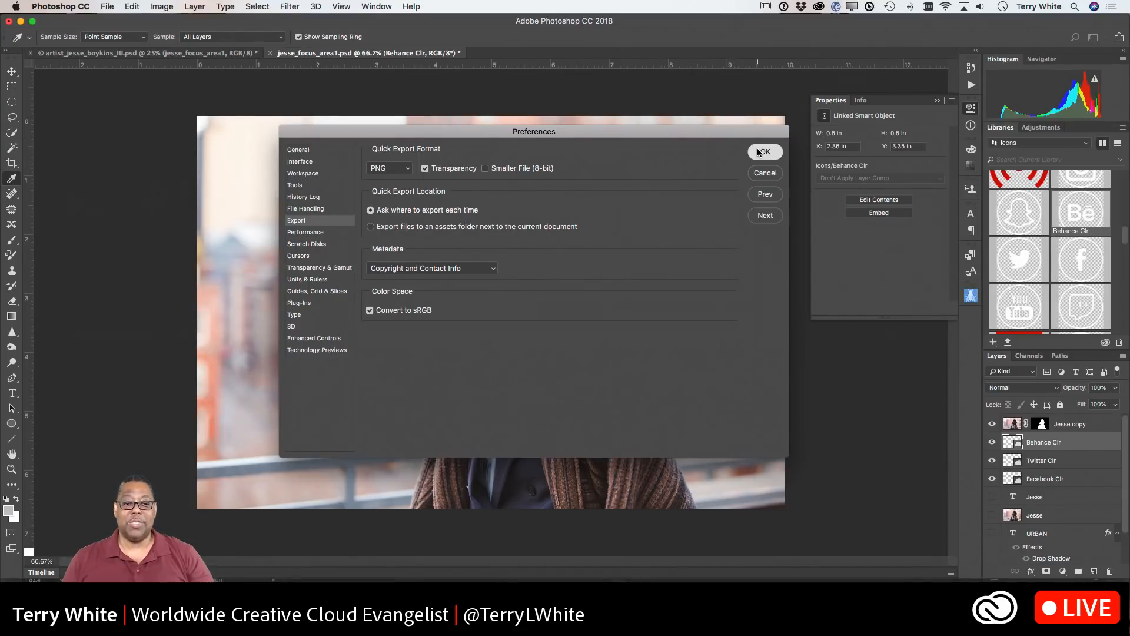
pyautogui.press('v')
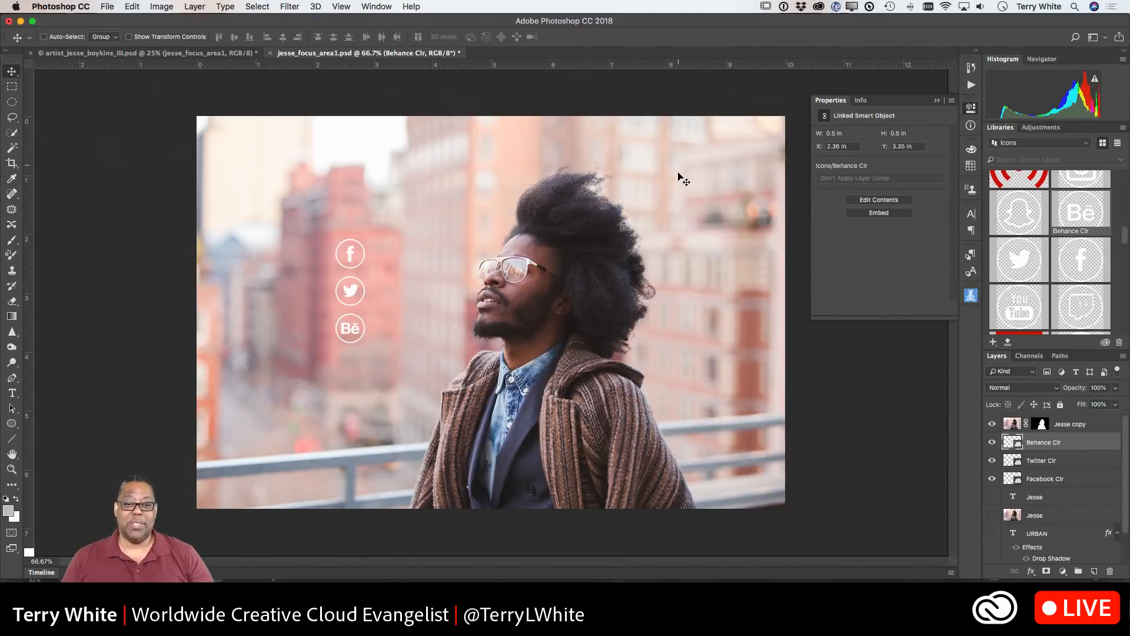
# Quick-export the composition as a PNG file
pyautogui.click(100, 5)
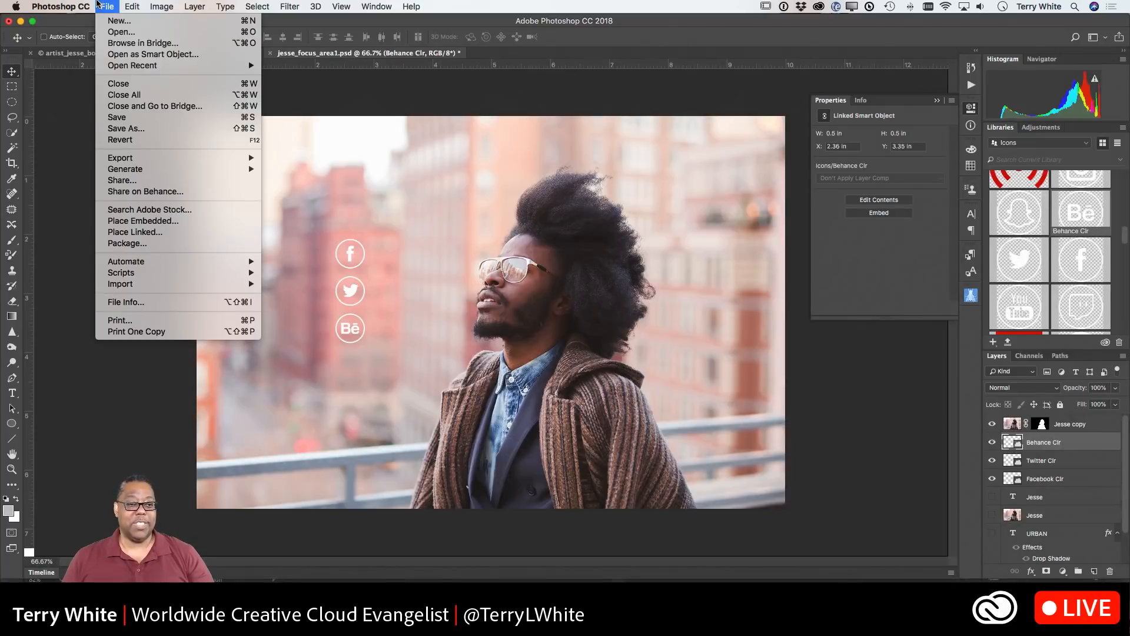
pyautogui.moveTo(150, 161)
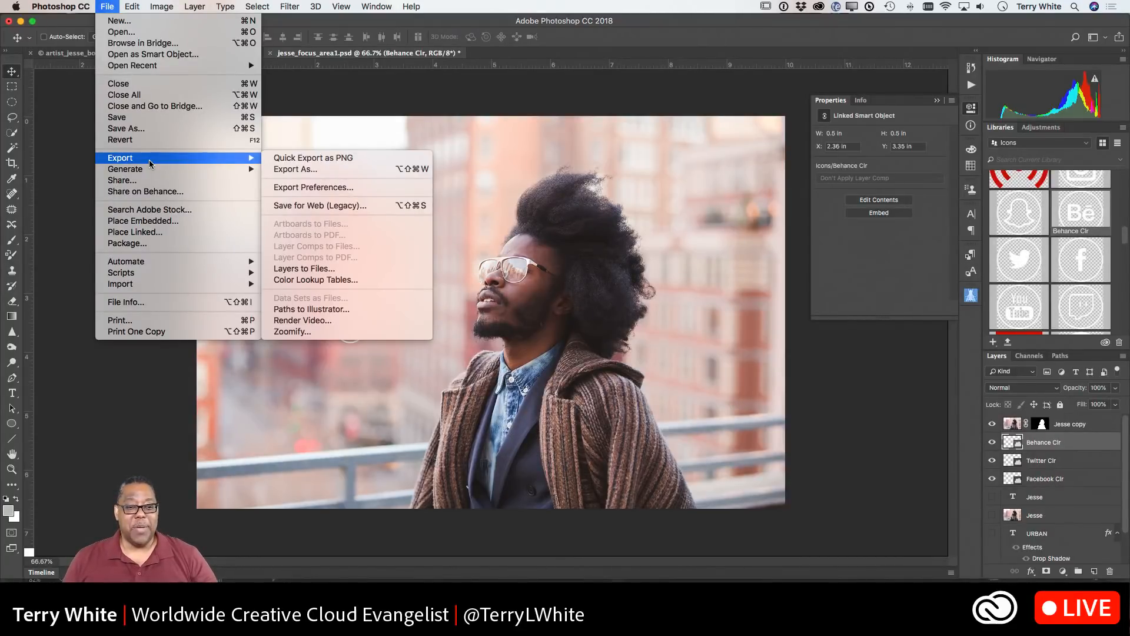
pyautogui.click(299, 158)
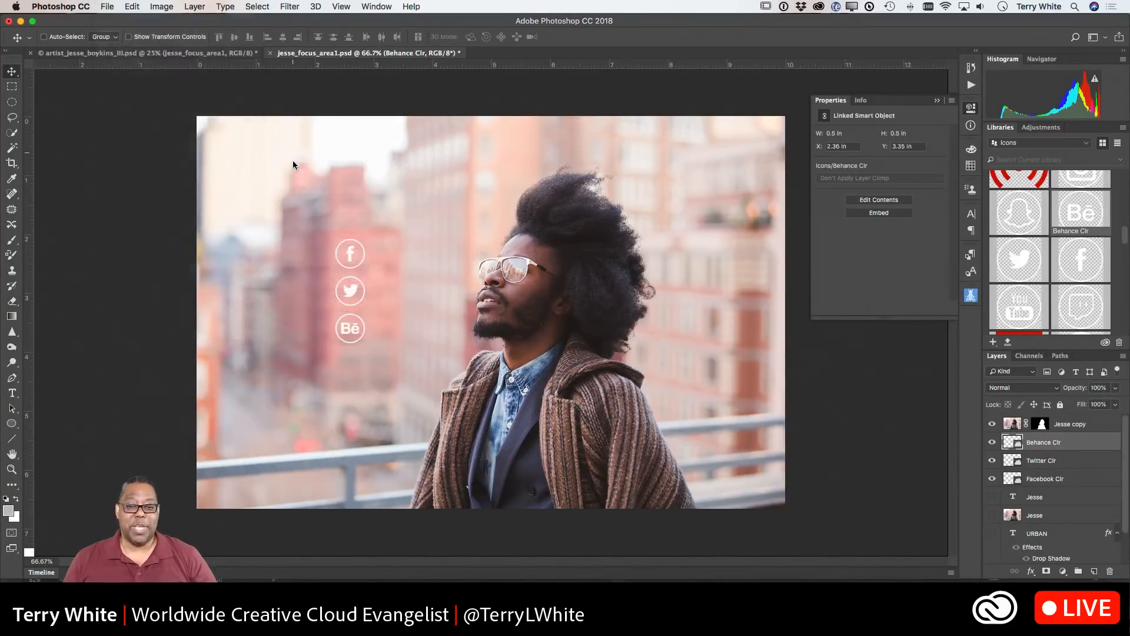
pyautogui.click(745, 491)
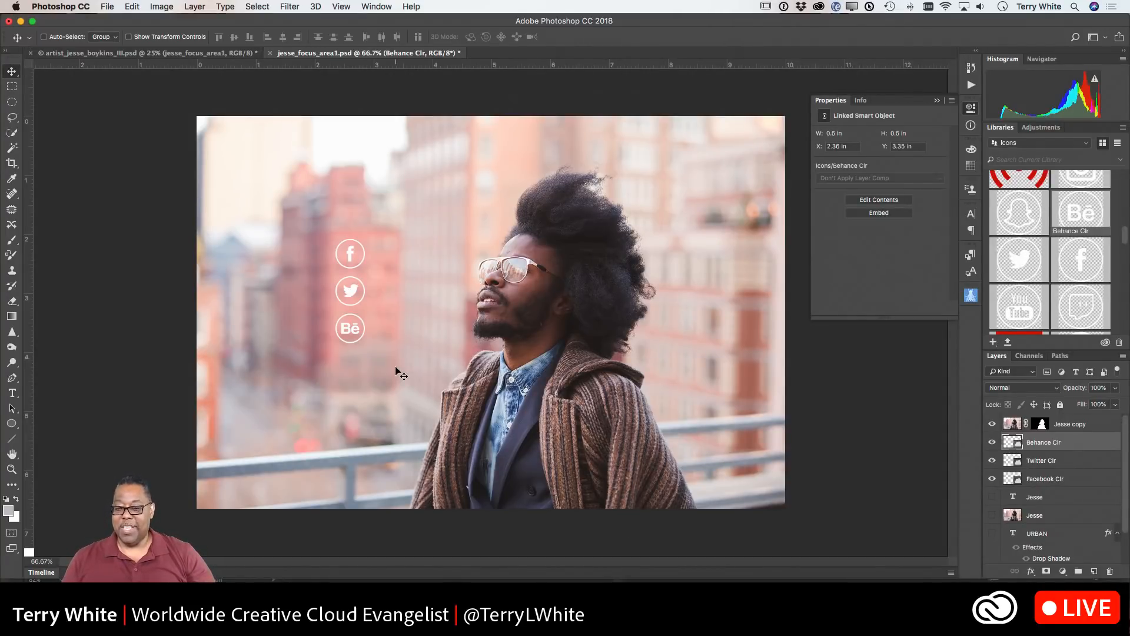
# Briefly show the URBAN text layer and hide it again, then make the jesse_boykins_logo layer visible
pyautogui.click(993, 499)
pyautogui.click(993, 499)
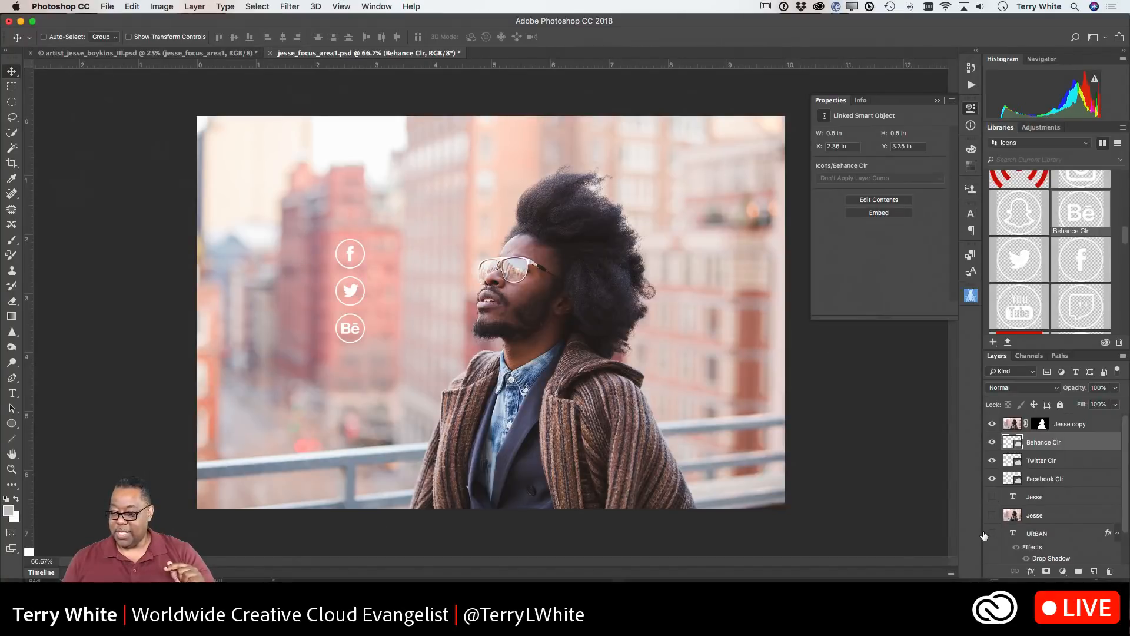
pyautogui.scroll(-2, 987, 539)
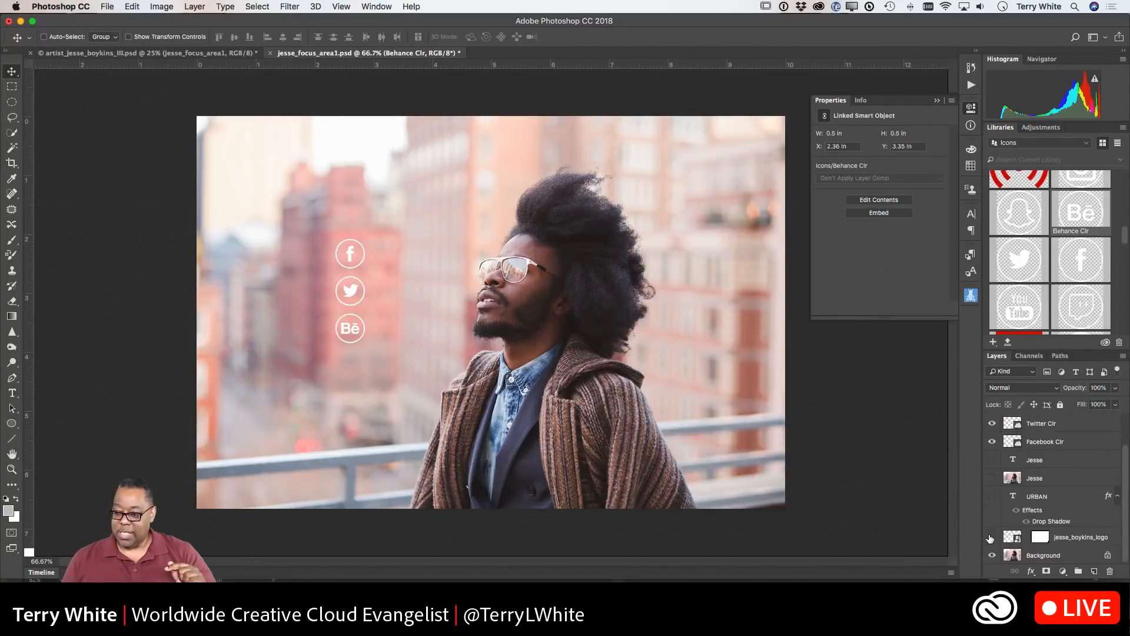
pyautogui.click(991, 498)
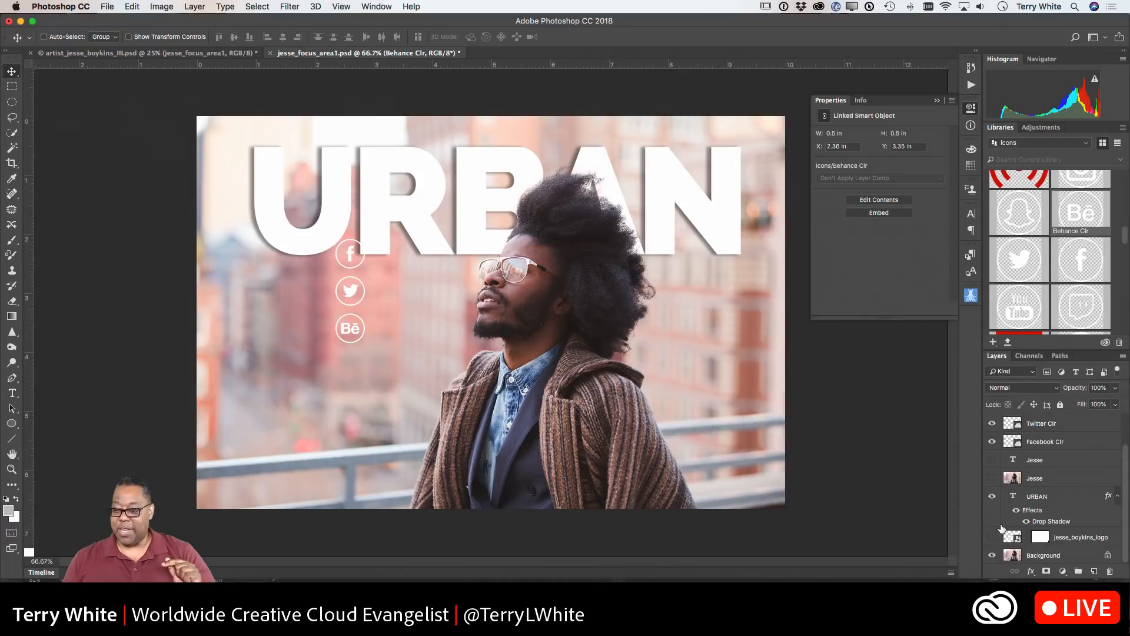
pyautogui.click(992, 498)
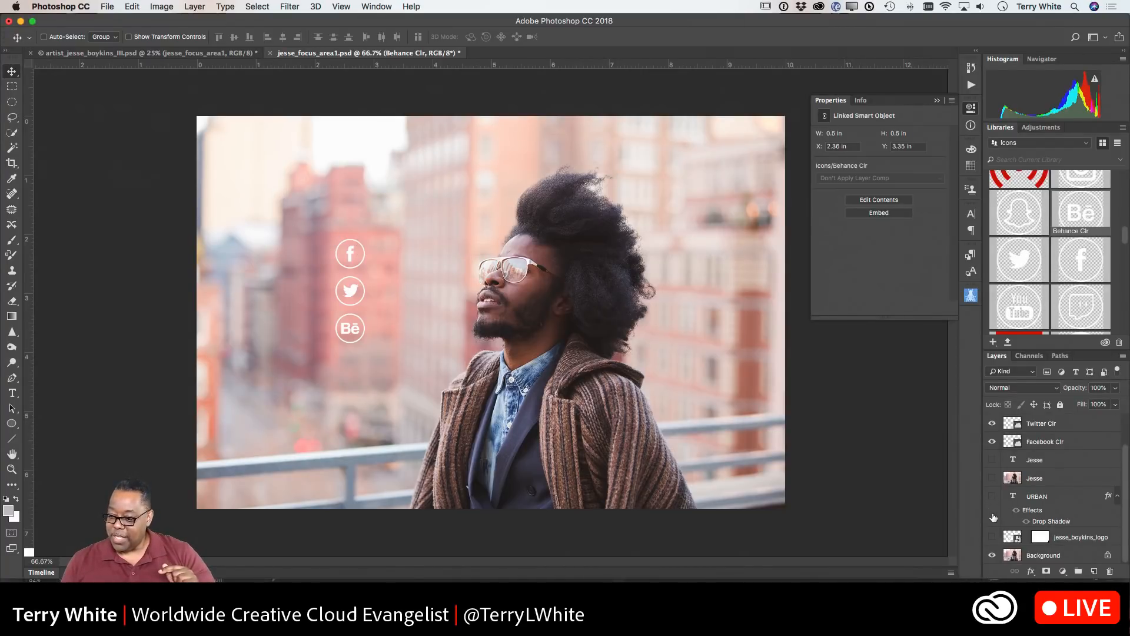
pyautogui.click(992, 537)
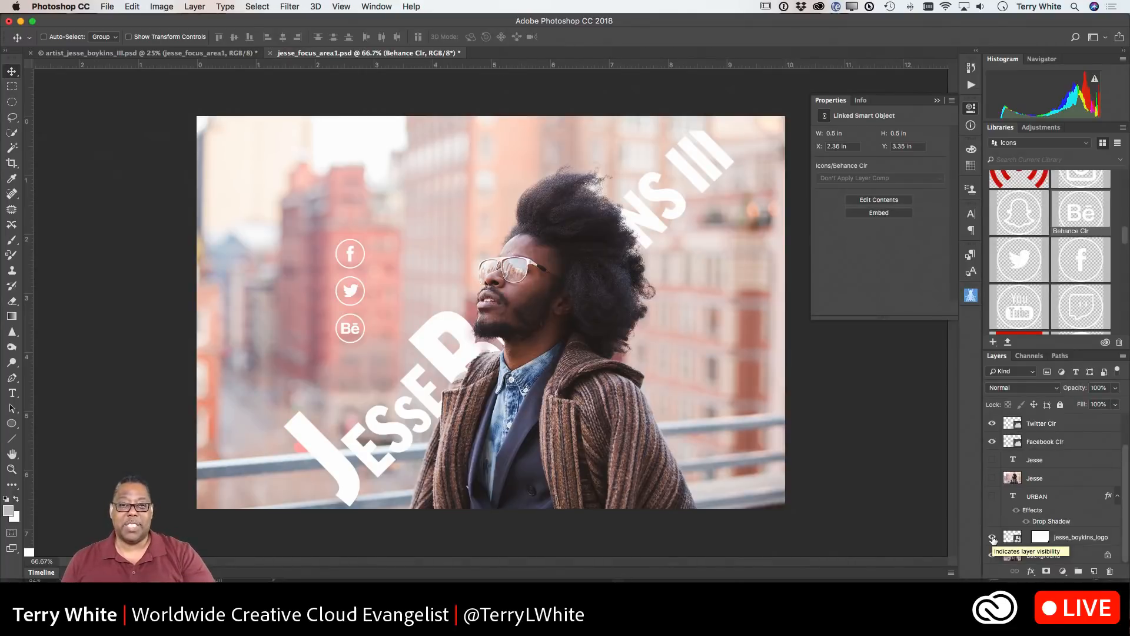
# Select the Jesse copy, Behance Clr, Twitter Clr, Facebook Clr, jesse_boykins_logo and Background layers together
pyautogui.scroll(2, 1057, 456)
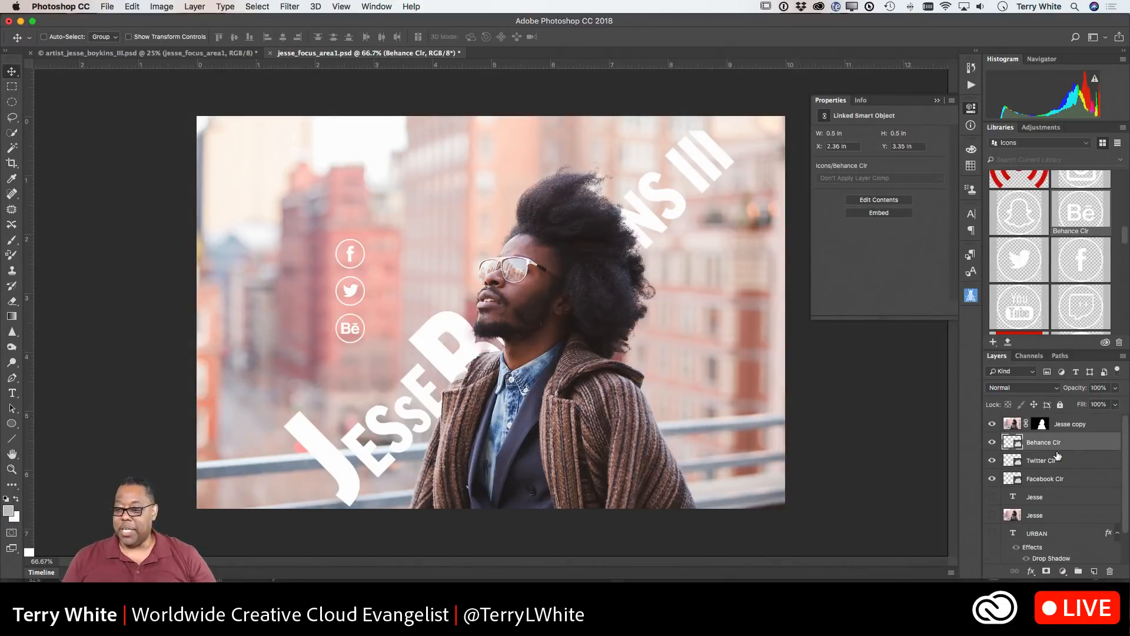
pyautogui.click(1014, 428)
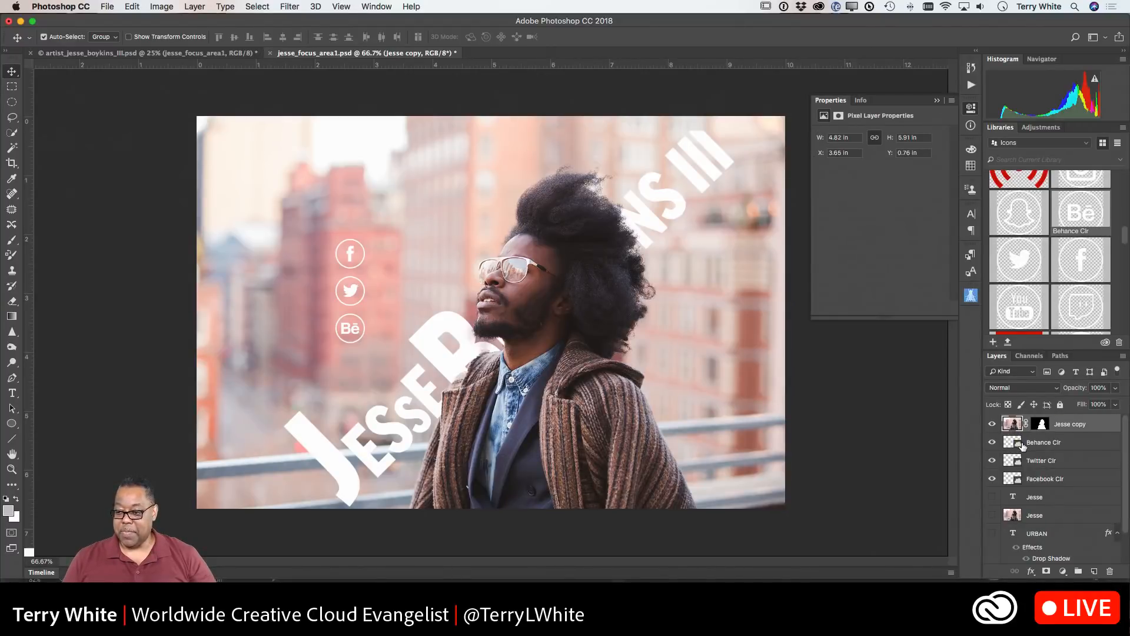
pyautogui.keyDown('shift'); pyautogui.click(1040, 446); pyautogui.keyUp('shift')
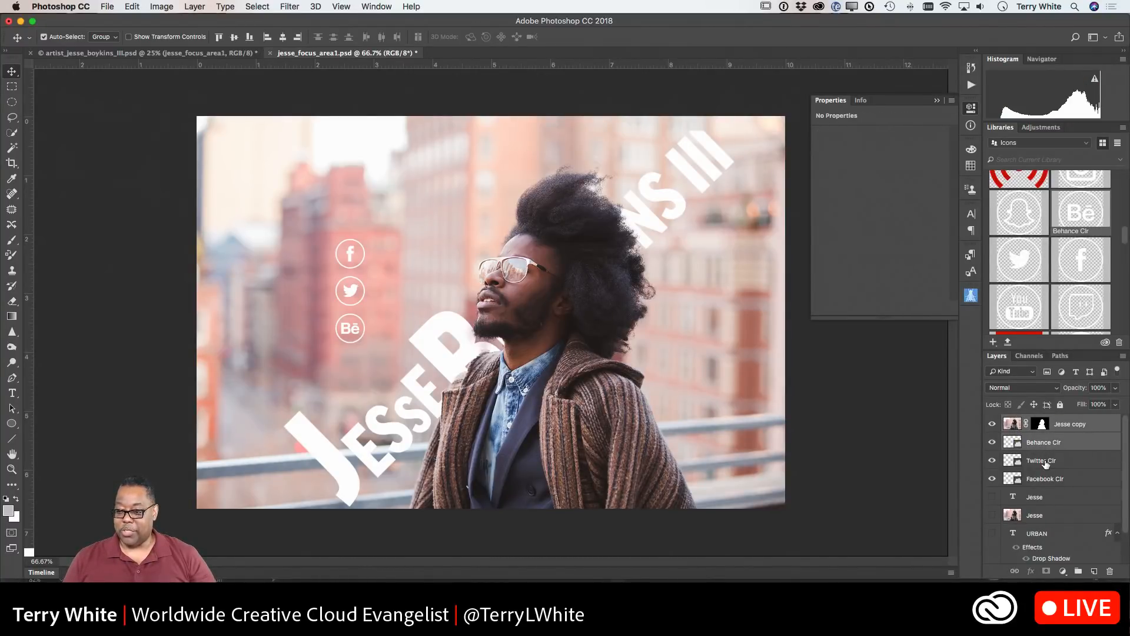
pyautogui.keyDown('shift'); pyautogui.click(1046, 462); pyautogui.keyUp('shift')
pyautogui.keyDown('shift'); pyautogui.click(1045, 479); pyautogui.keyUp('shift')
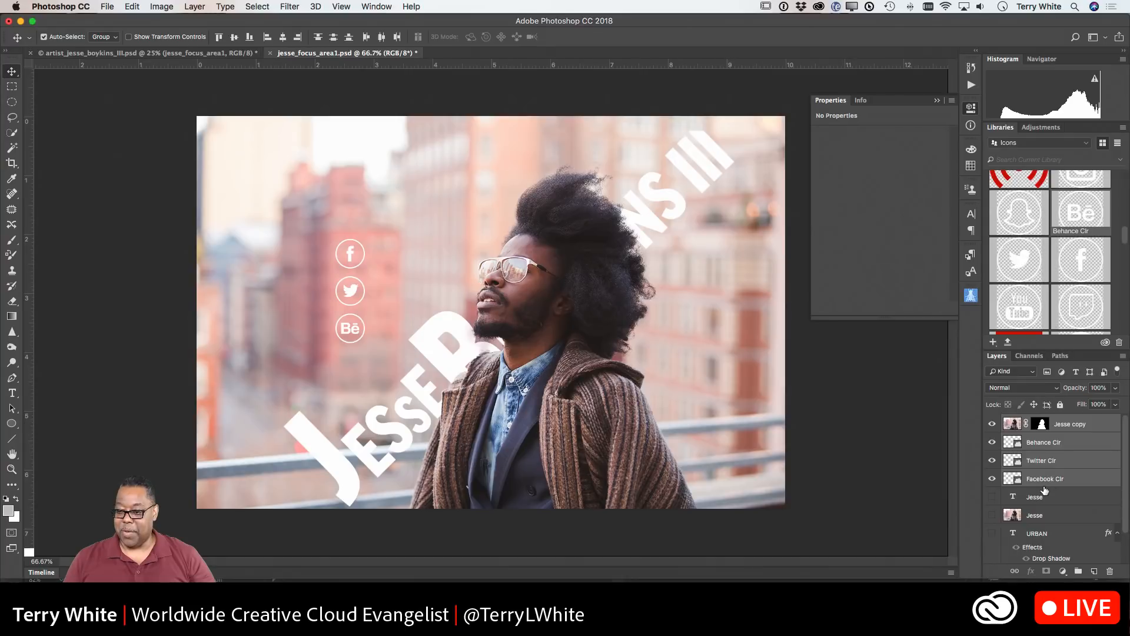
pyautogui.scroll(-2, 1044, 491)
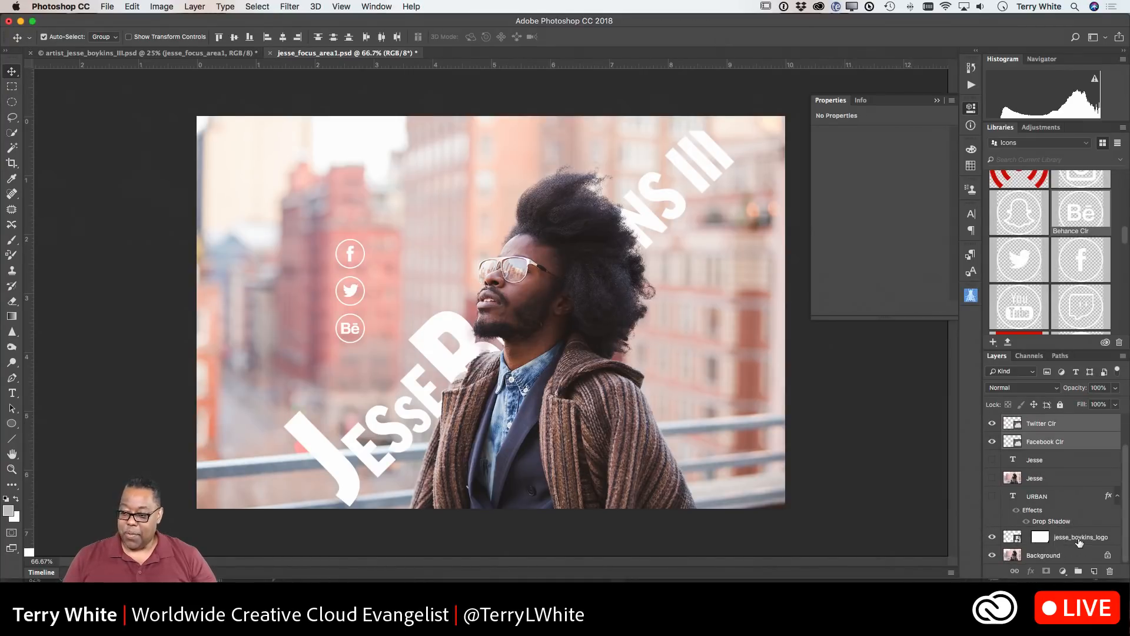
pyautogui.keyDown('super'); pyautogui.click(1079, 542); pyautogui.keyUp('super')
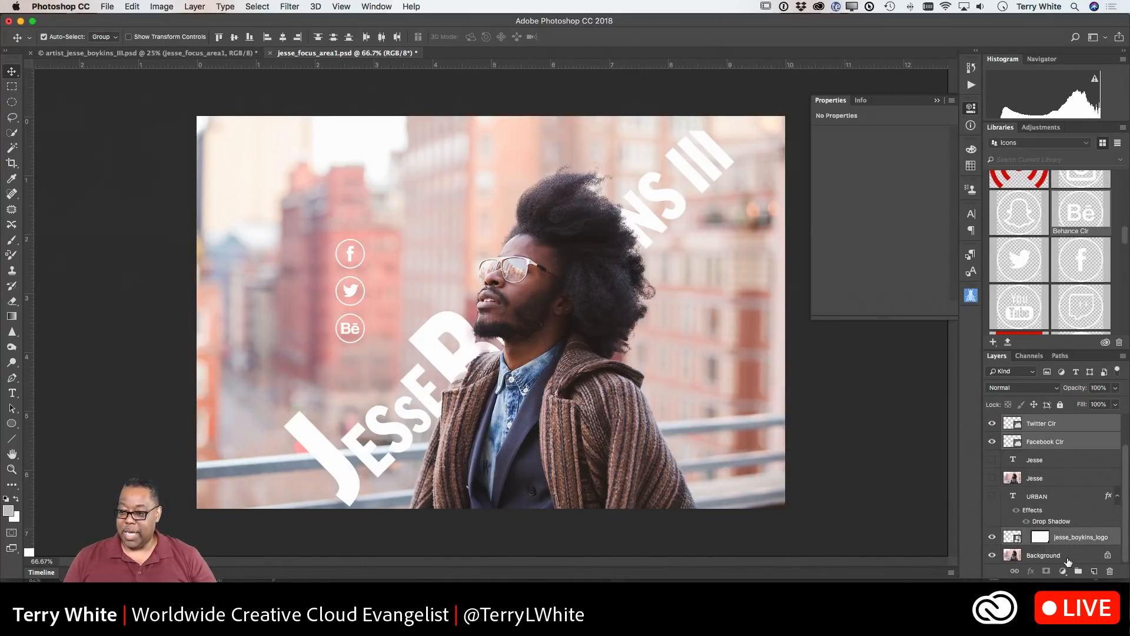
pyautogui.keyDown('super'); pyautogui.click(1064, 559); pyautogui.keyUp('super')
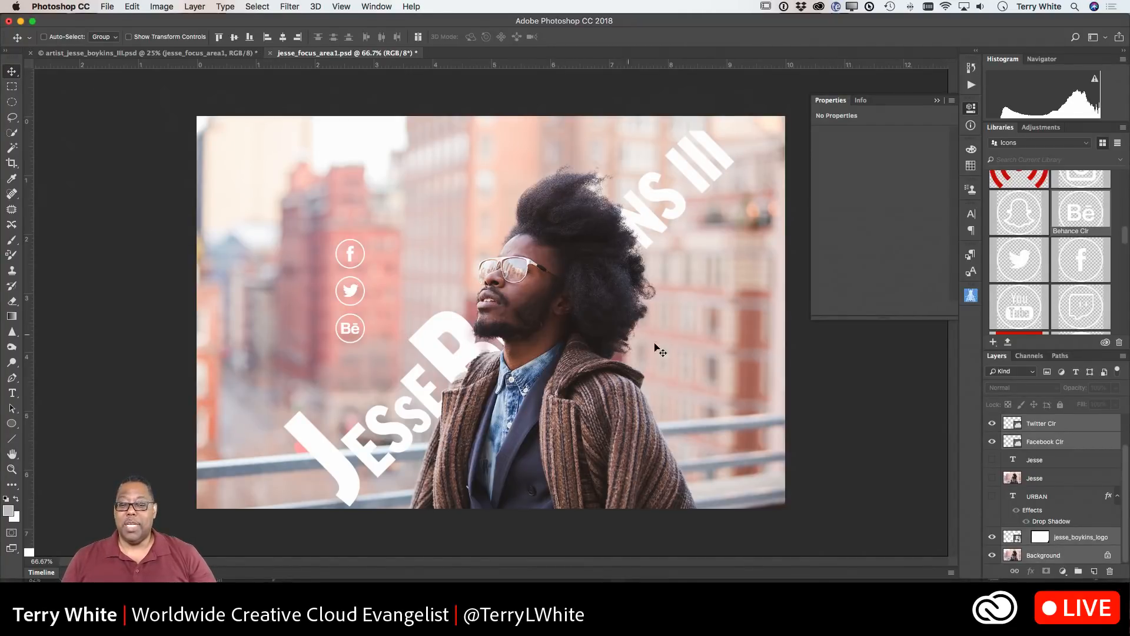
pyautogui.click(108, 7)
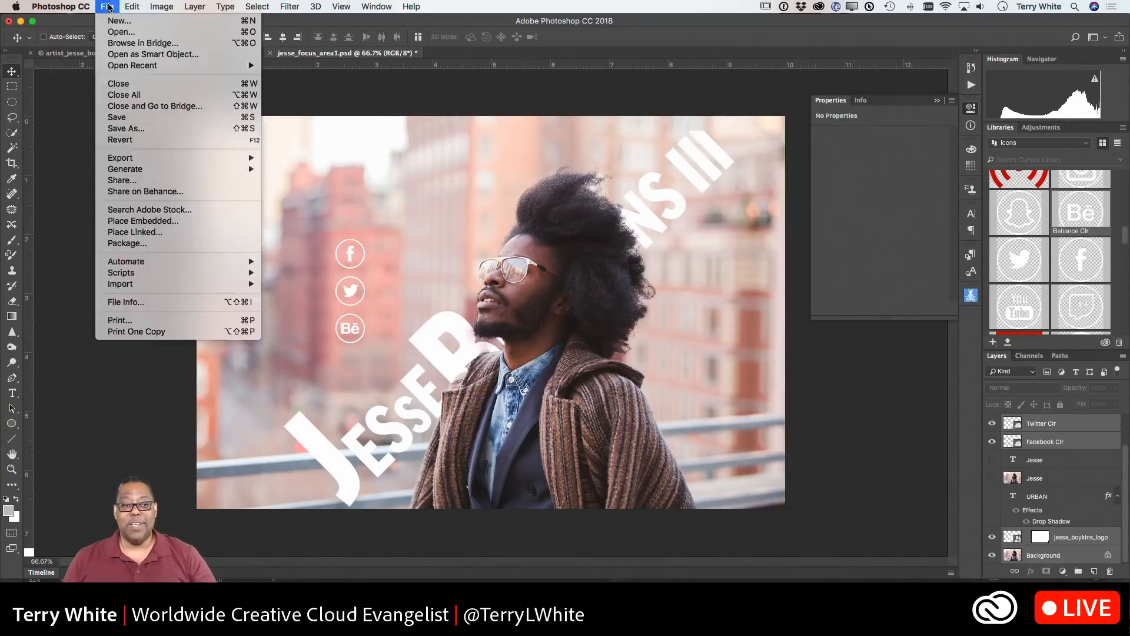
pyautogui.moveTo(158, 157)
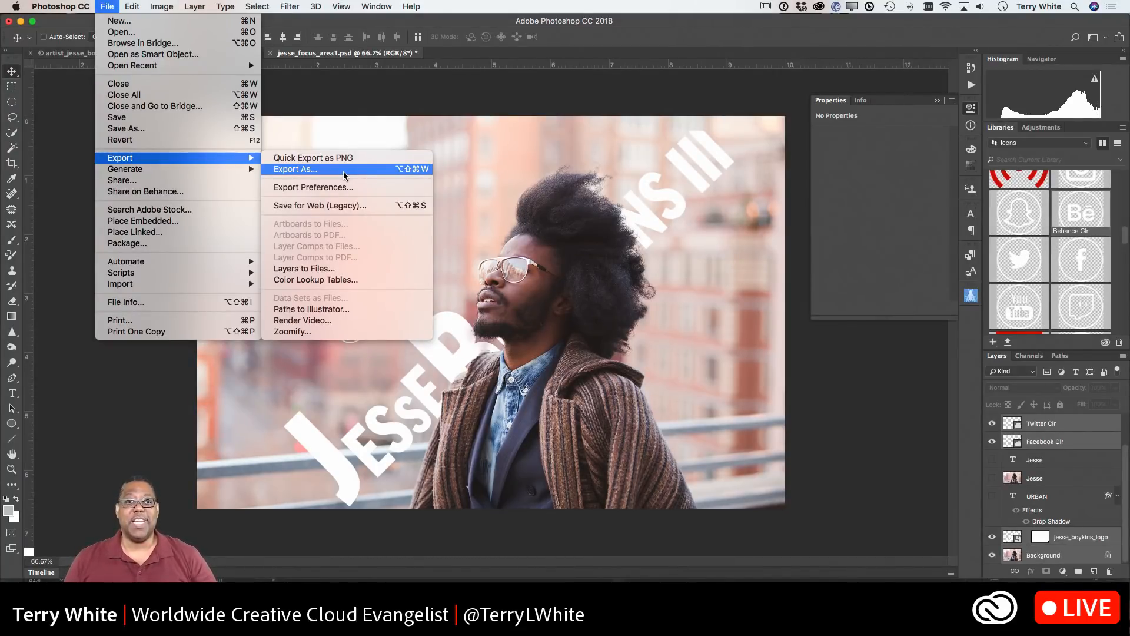
pyautogui.click(161, 7)
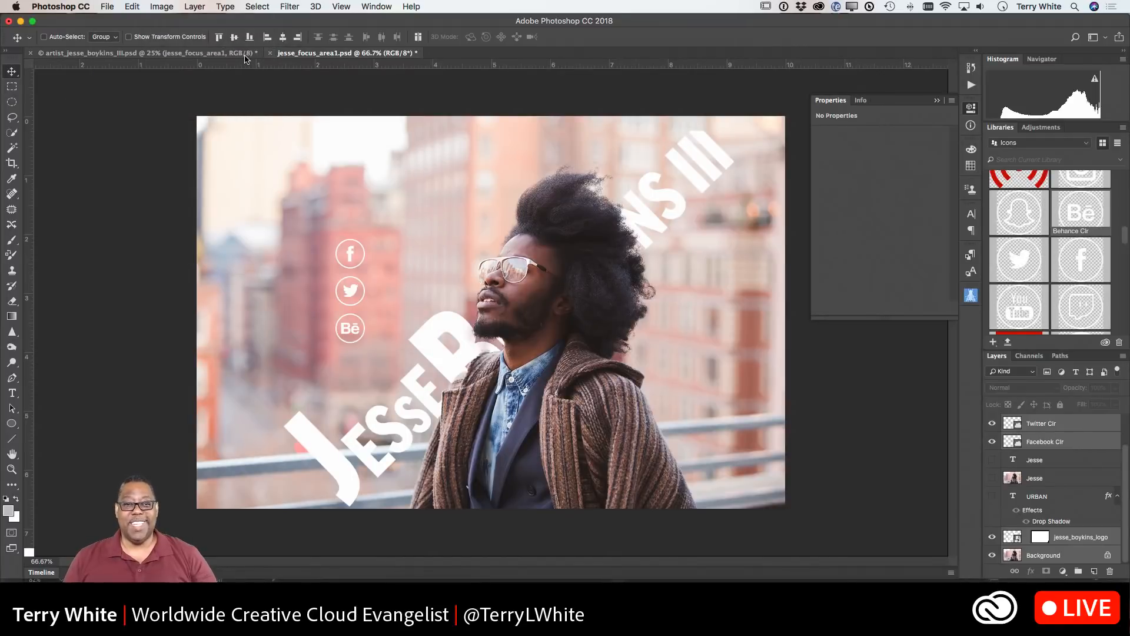
# Open Export As for the selected layers and preview the individual layer exports, ending on Jesse copy
pyautogui.rightClick(1062, 445)
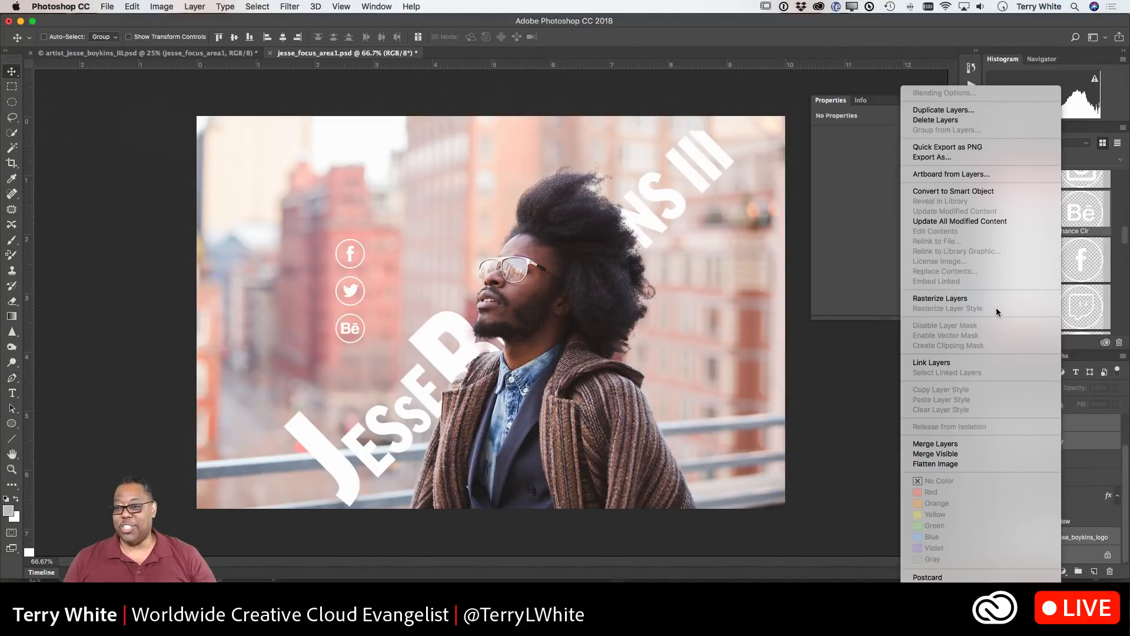
pyautogui.click(937, 158)
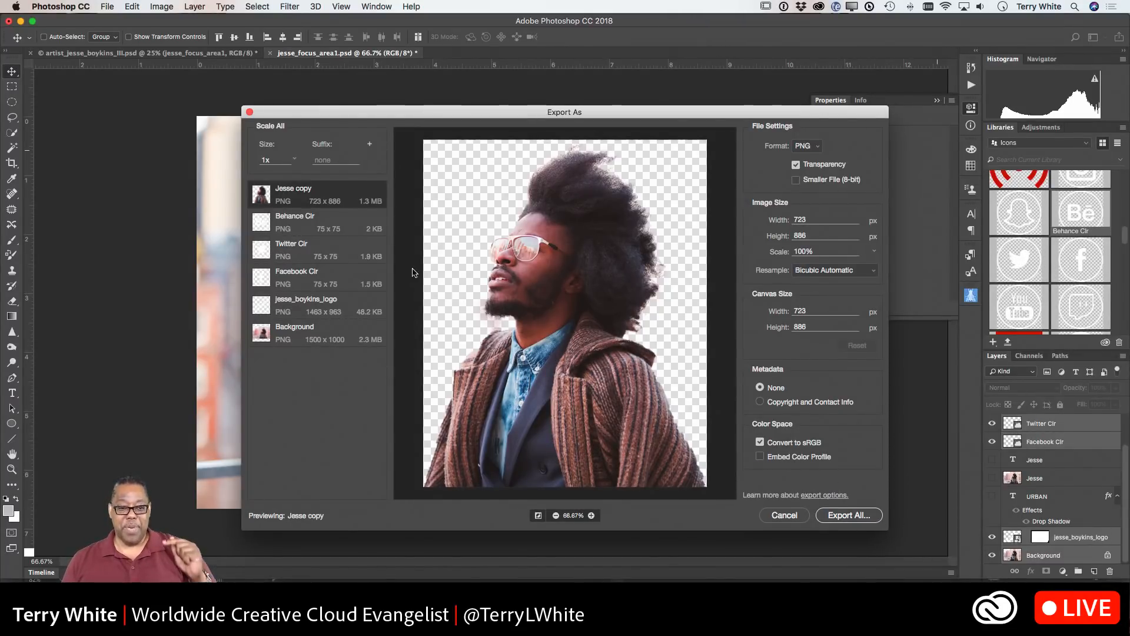
pyautogui.click(323, 233)
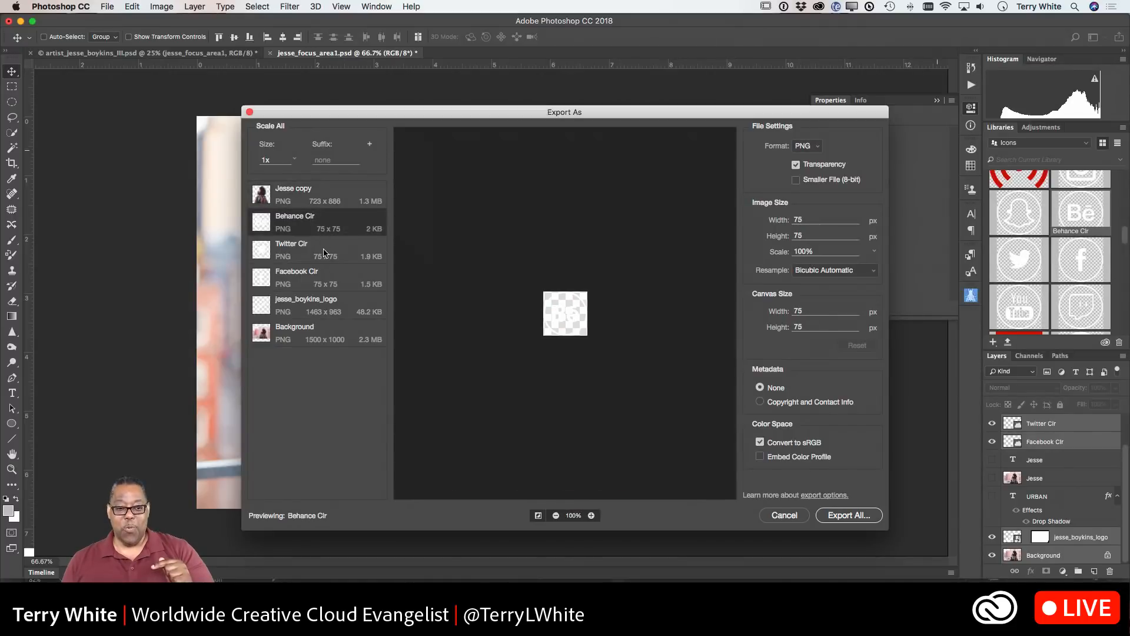
pyautogui.click(323, 253)
pyautogui.click(327, 283)
pyautogui.click(328, 317)
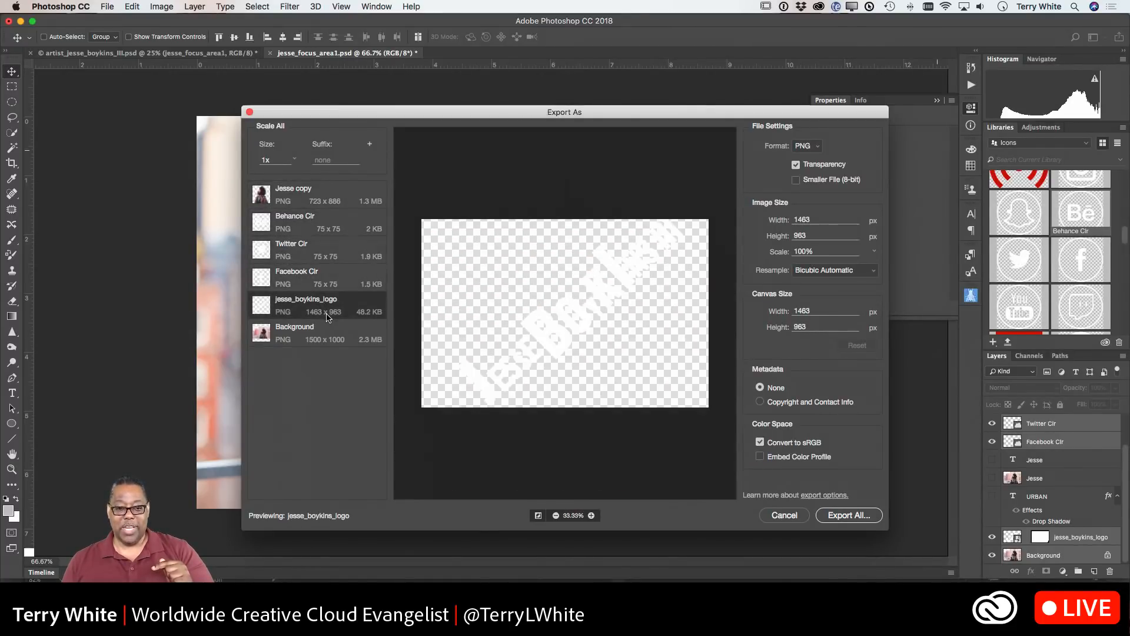
pyautogui.click(334, 333)
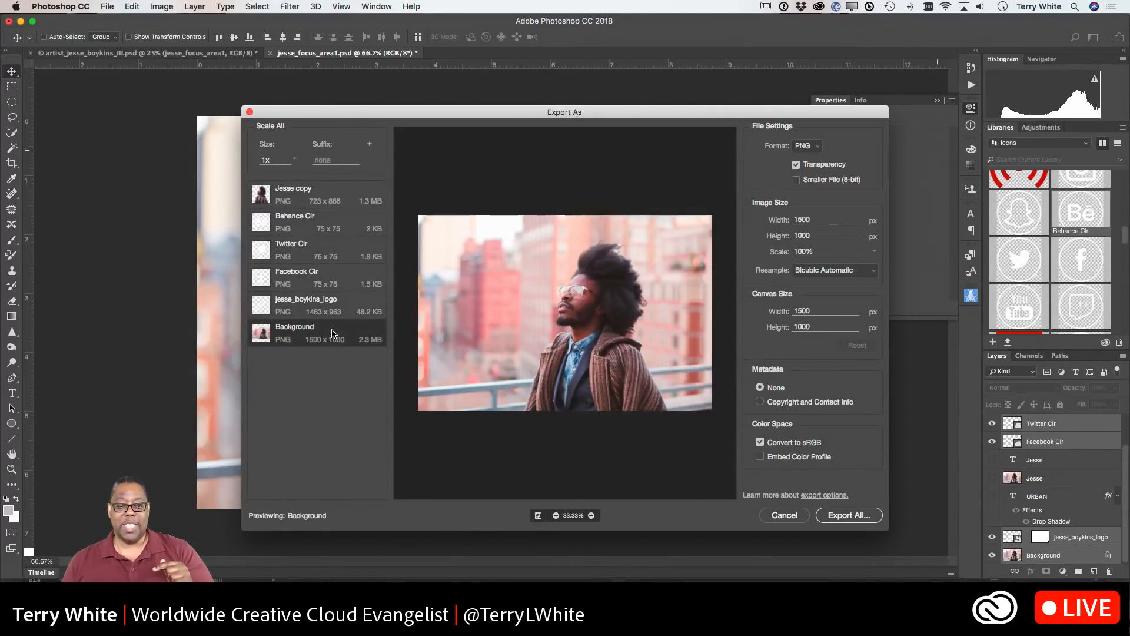
pyautogui.click(313, 221)
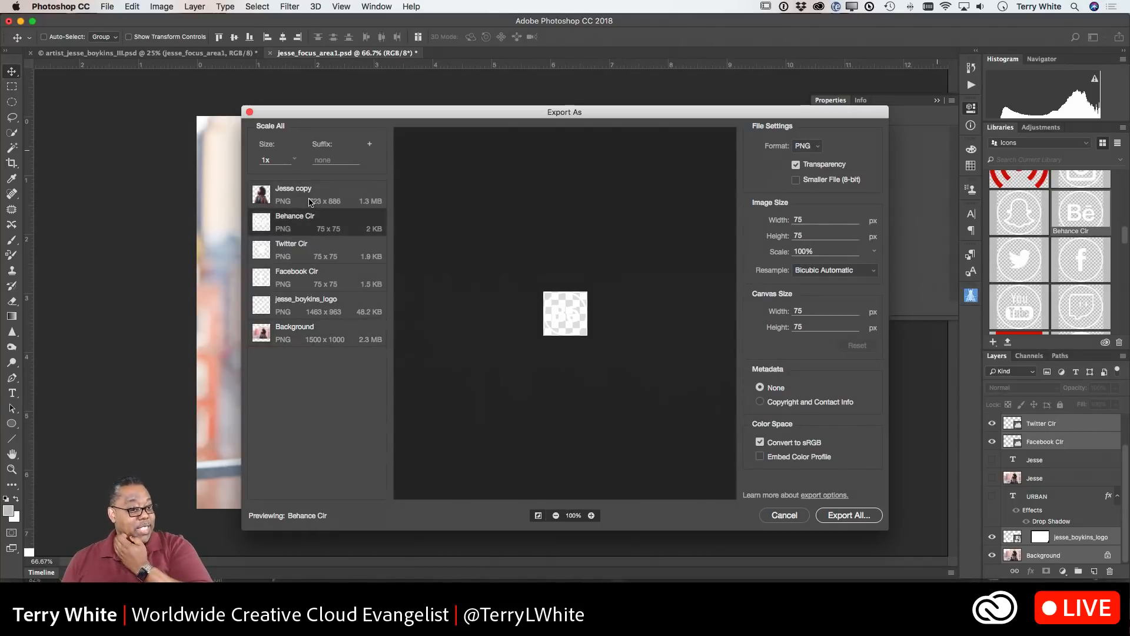
pyautogui.click(312, 202)
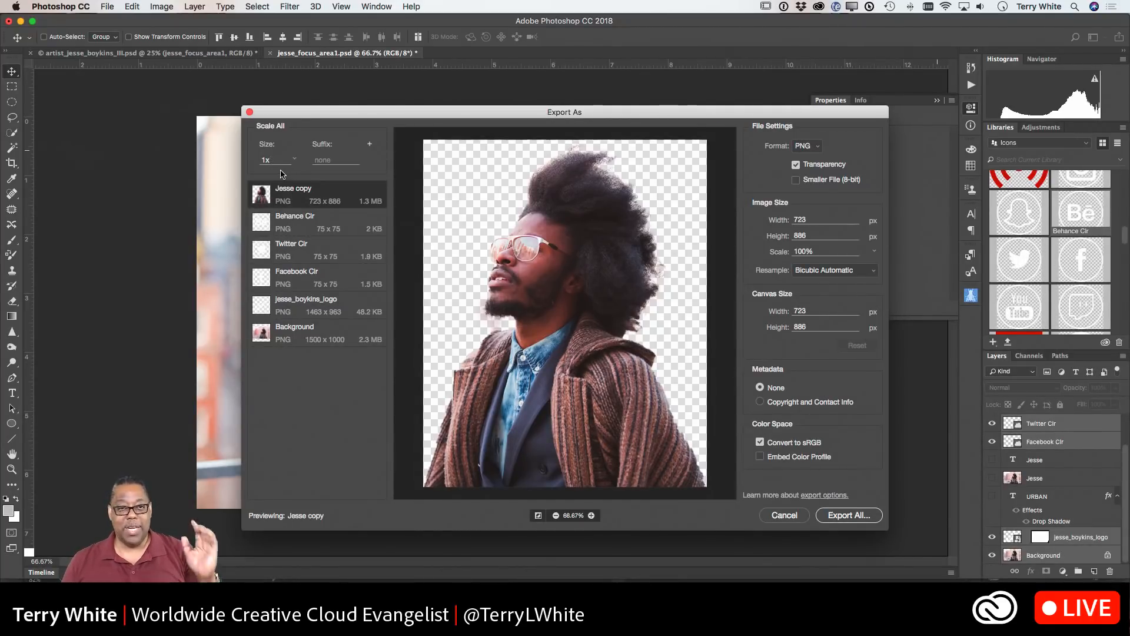
# Add a 0.5x size with the @0,5x suffix and export all layers as PNG into the export folder on the Desktop
pyautogui.click(369, 145)
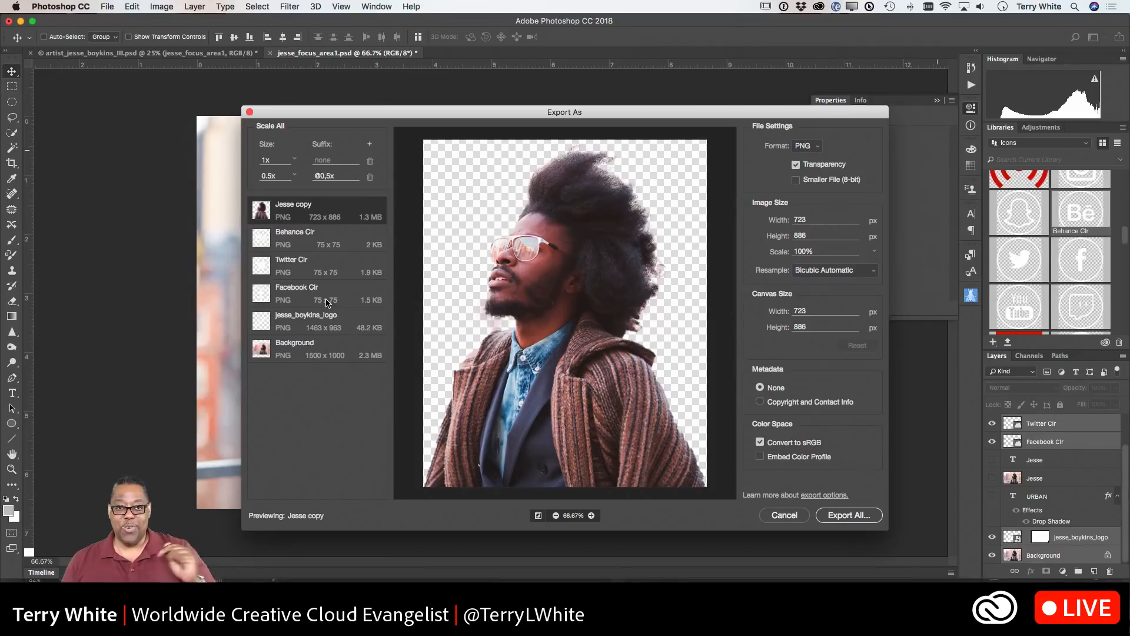
pyautogui.click(853, 516)
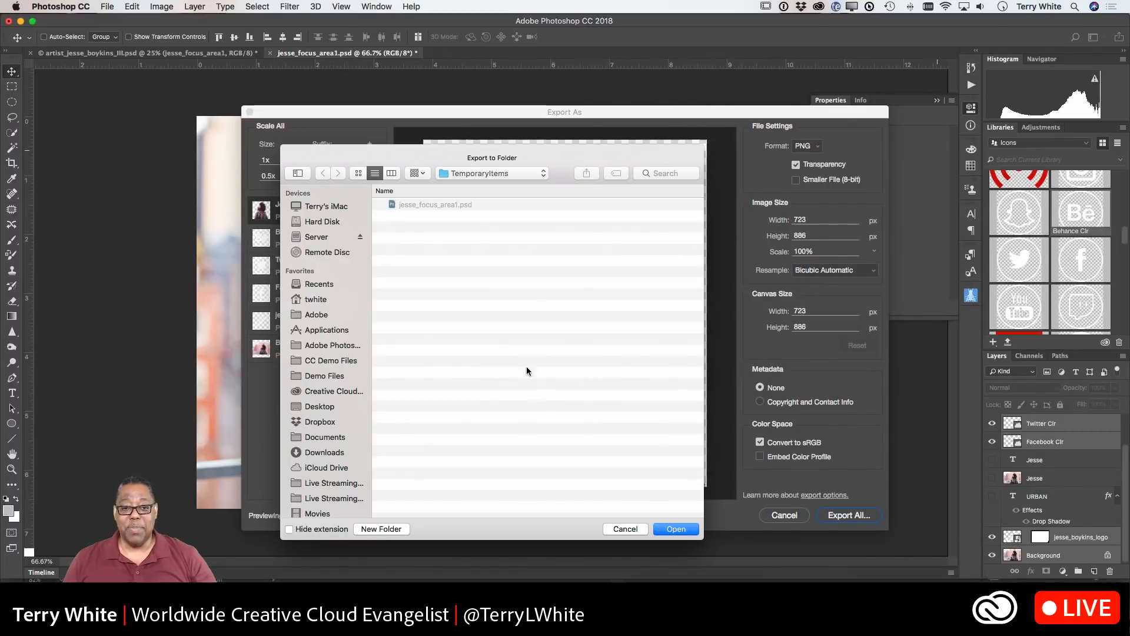
pyautogui.press('super+shift+d')
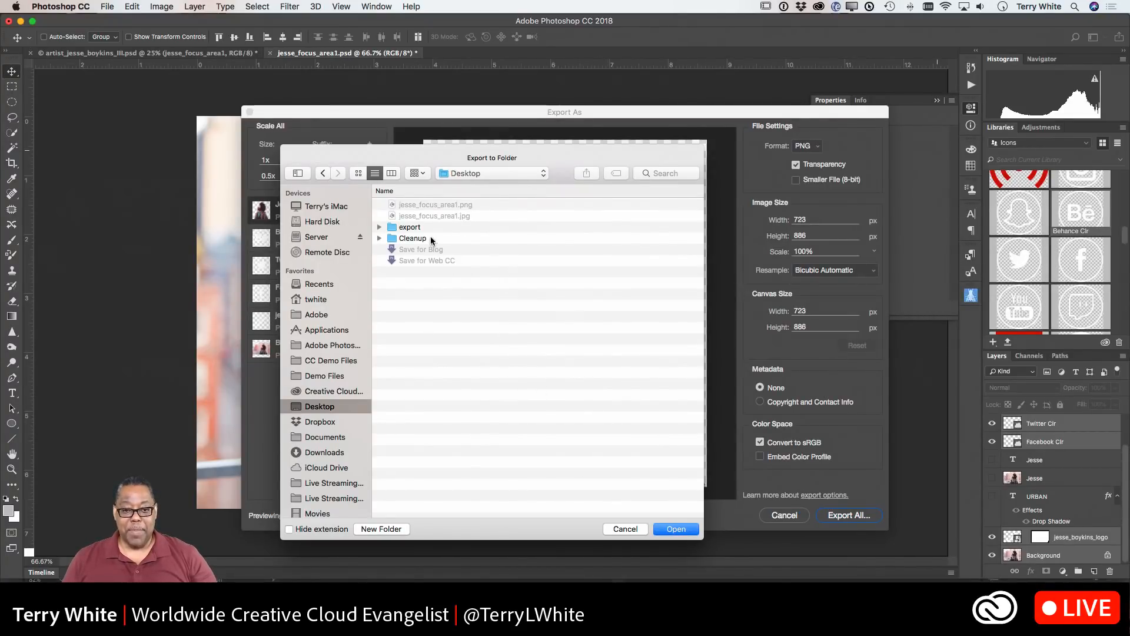
pyautogui.doubleClick(411, 227)
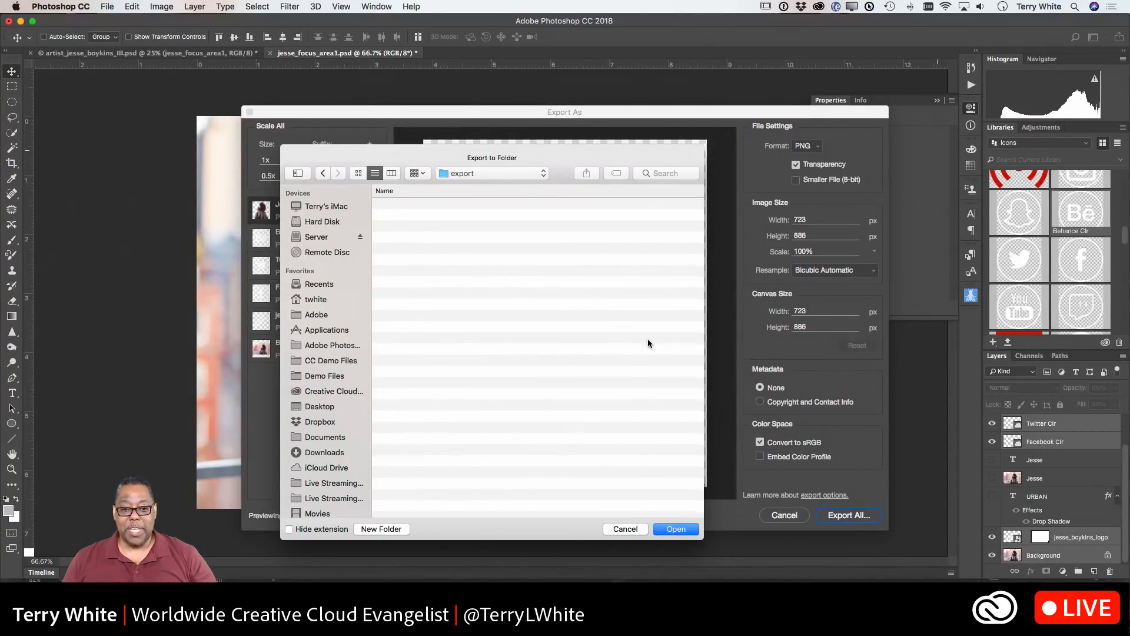
pyautogui.click(677, 530)
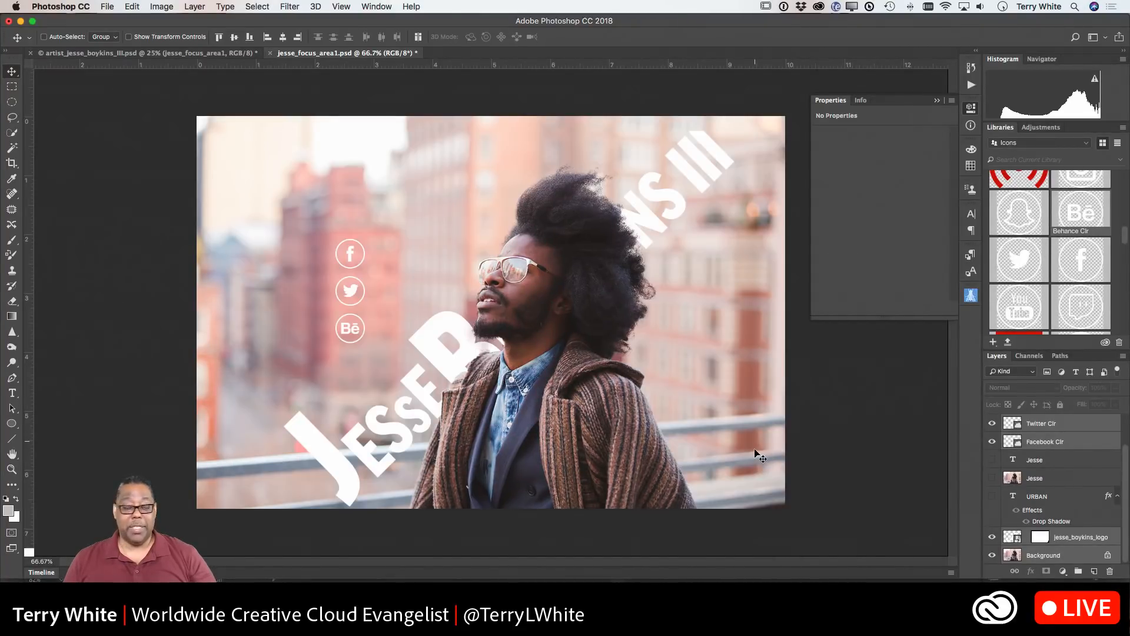
# Switch to Finder and open the Desktop's export folder in a new window
pyautogui.press('super+Tab')
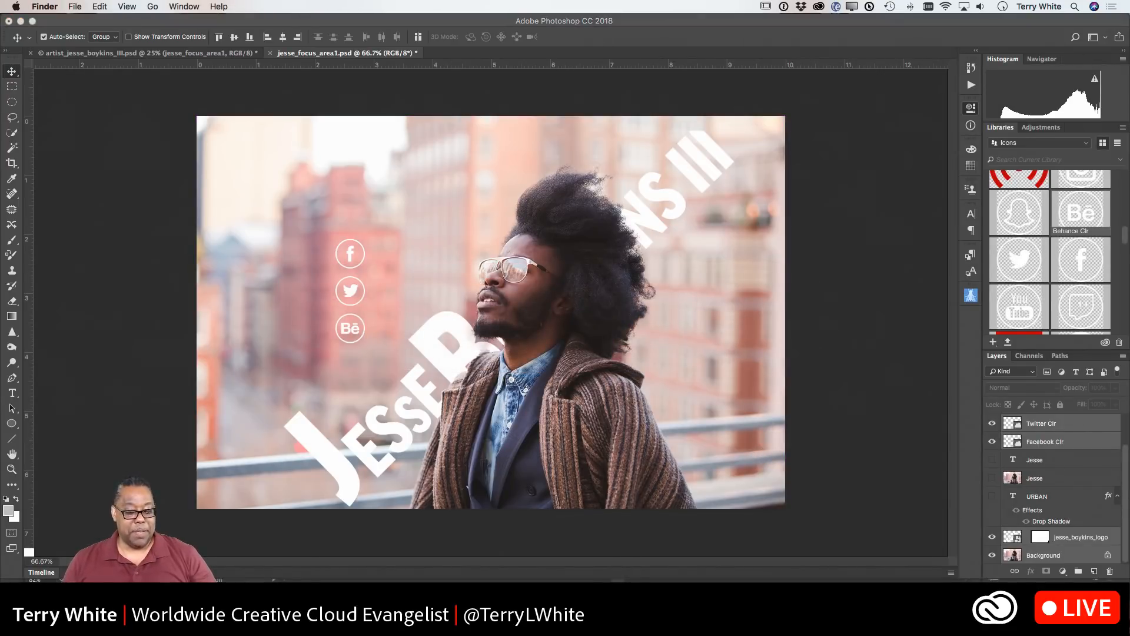
pyautogui.press('super+n')
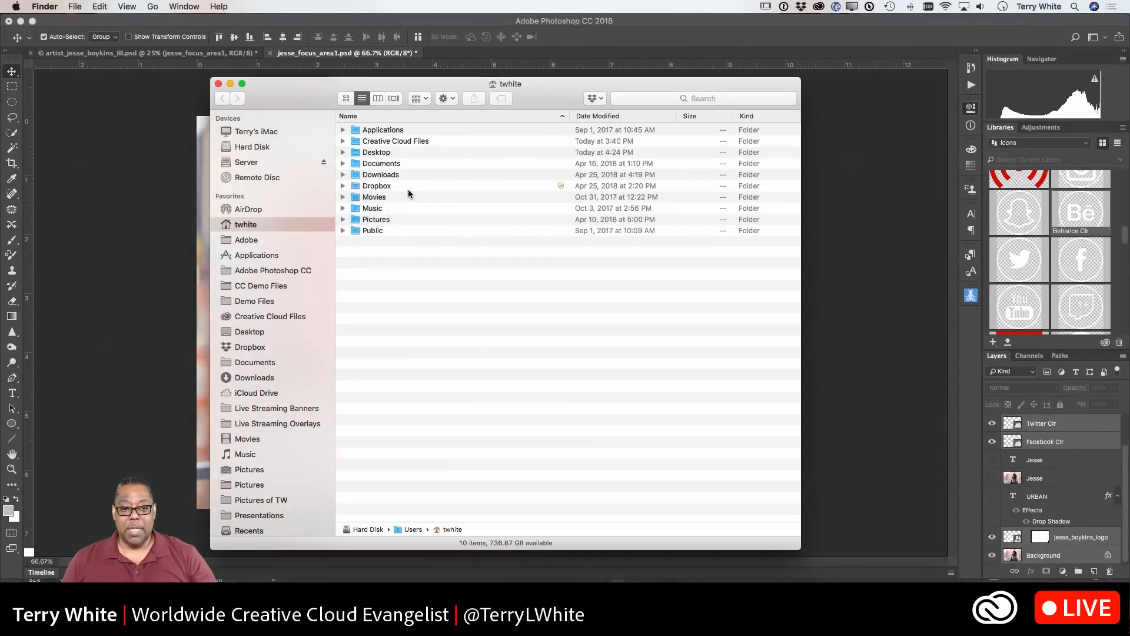
pyautogui.click(253, 331)
pyautogui.doubleClick(383, 142)
# Preview the exported PNG files from Background.png through Twitter Clr@0,5x.png, and return to Photoshop
pyautogui.click(406, 132)
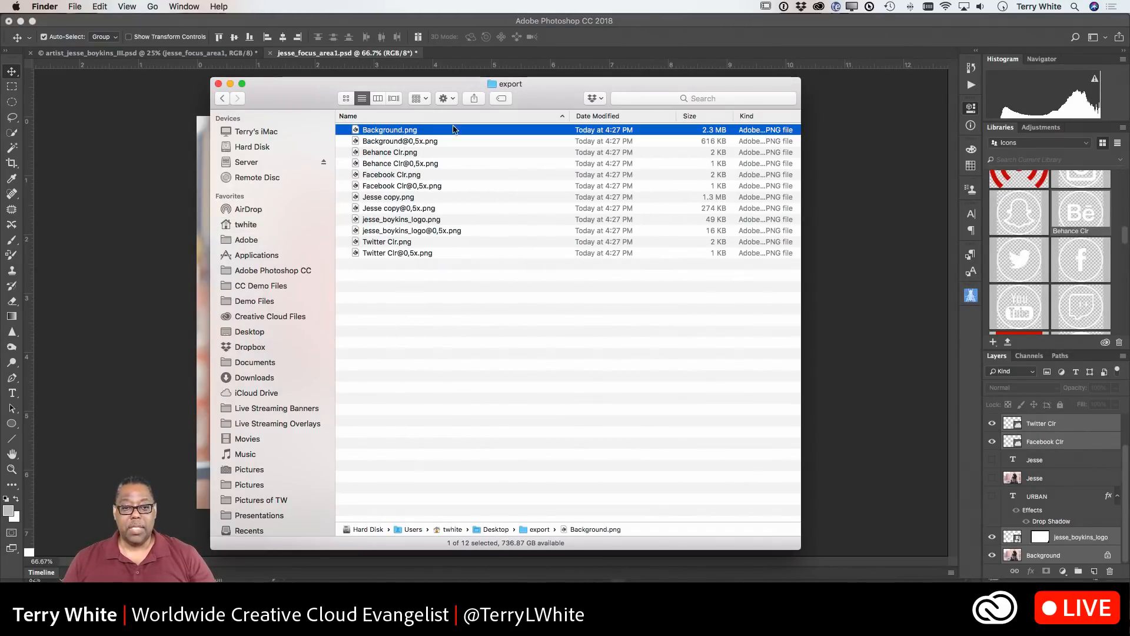
pyautogui.press('space')
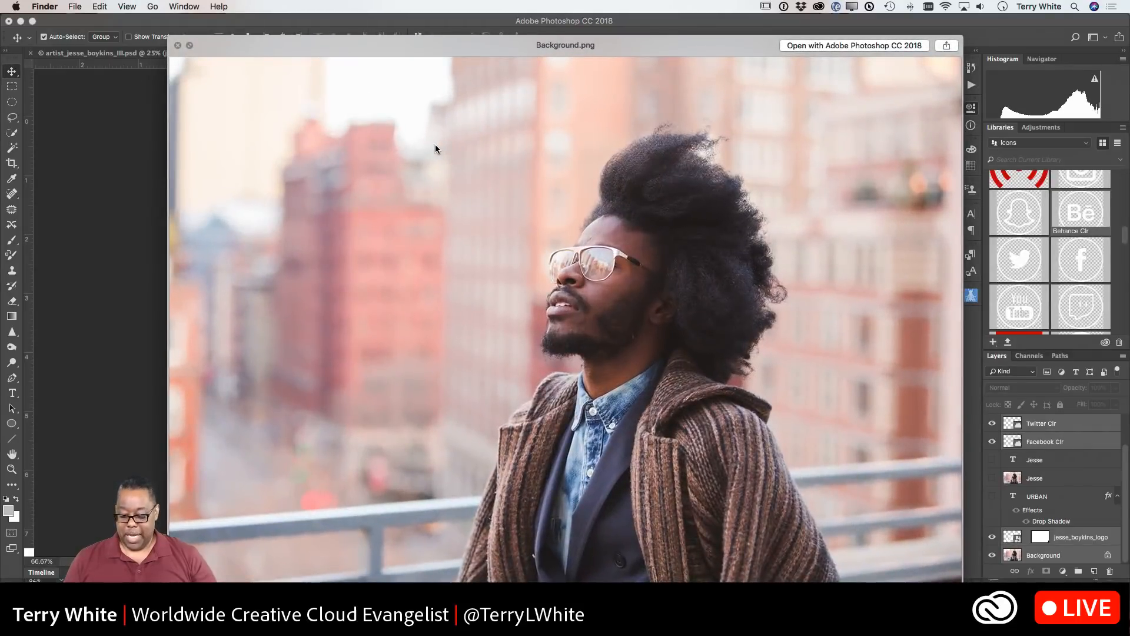
pyautogui.press('Down')
pyautogui.press('Down')
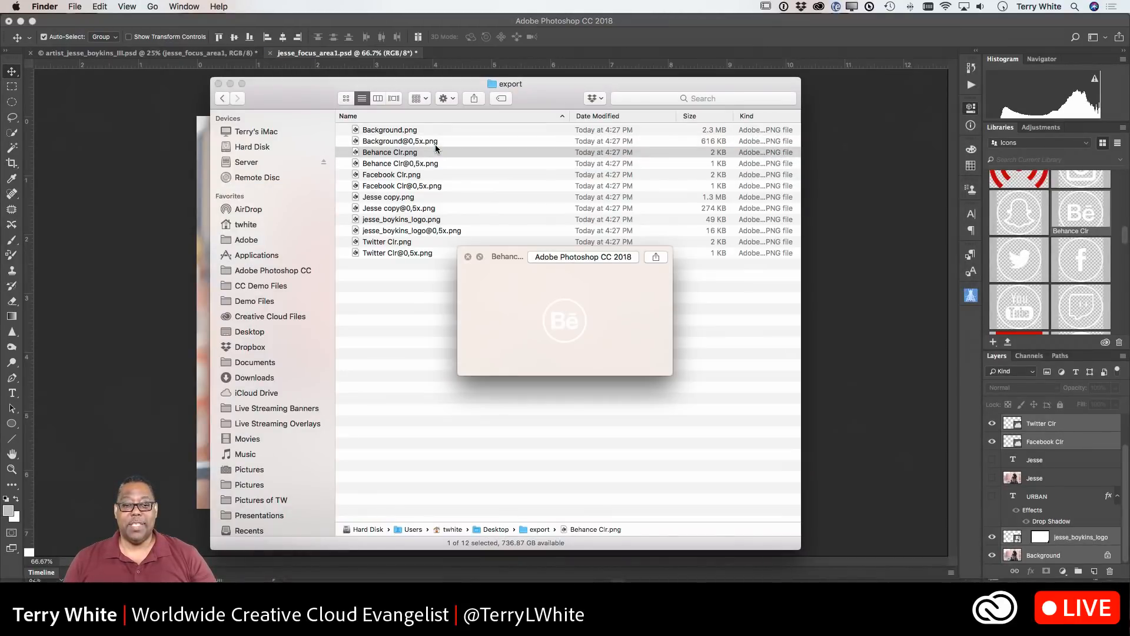
pyautogui.press('Down')
pyautogui.press('Down')
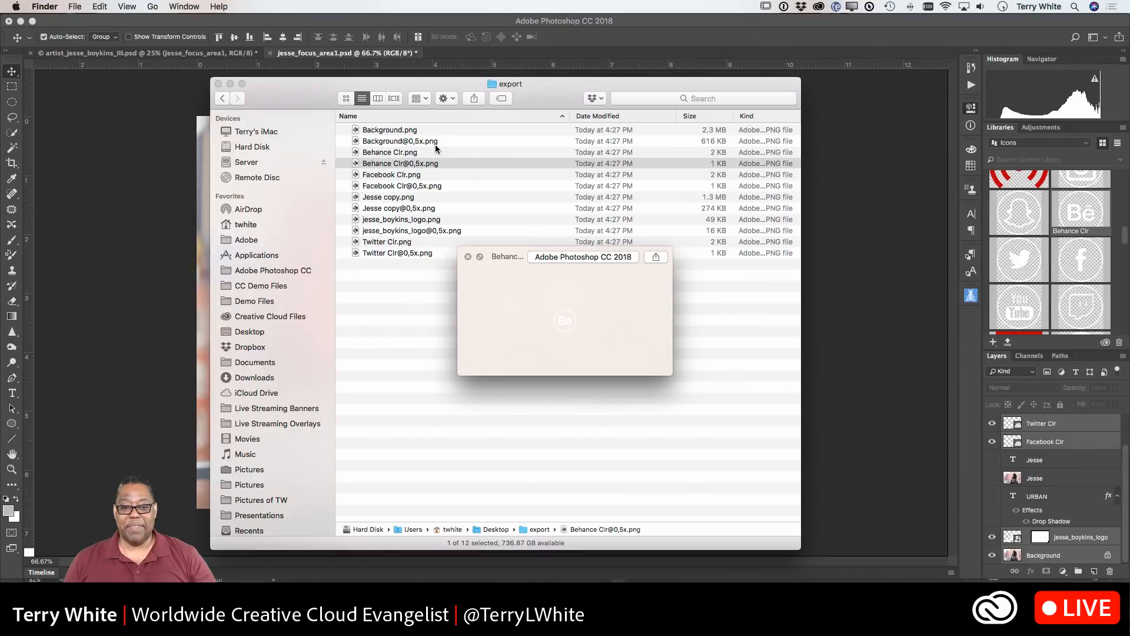
pyautogui.press('Down')
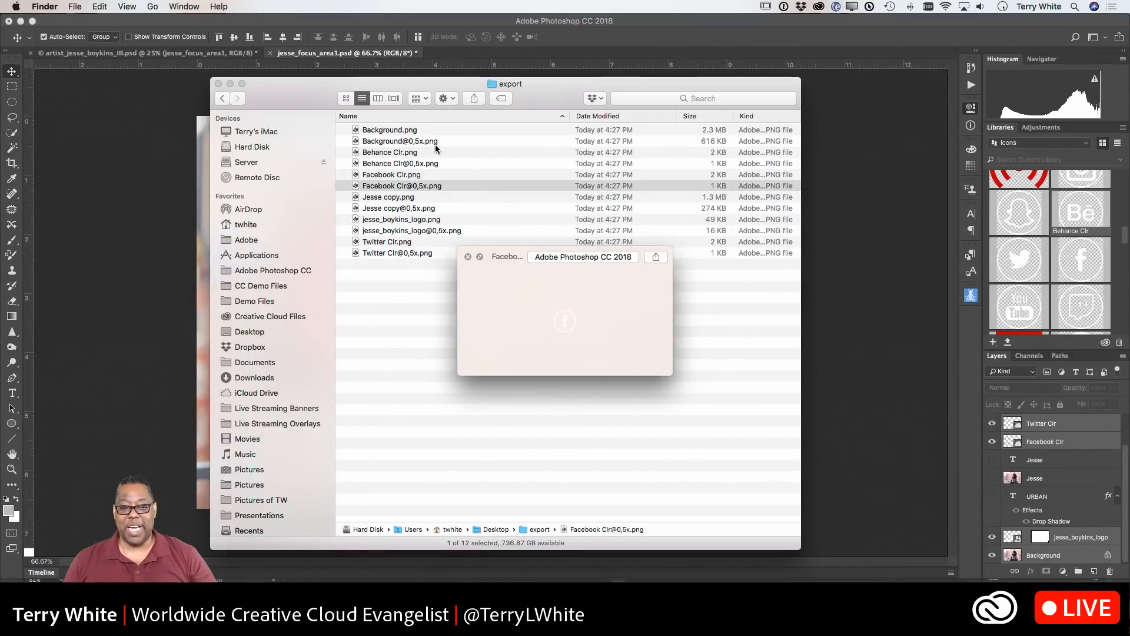
pyautogui.press('Down')
pyautogui.press('Down')
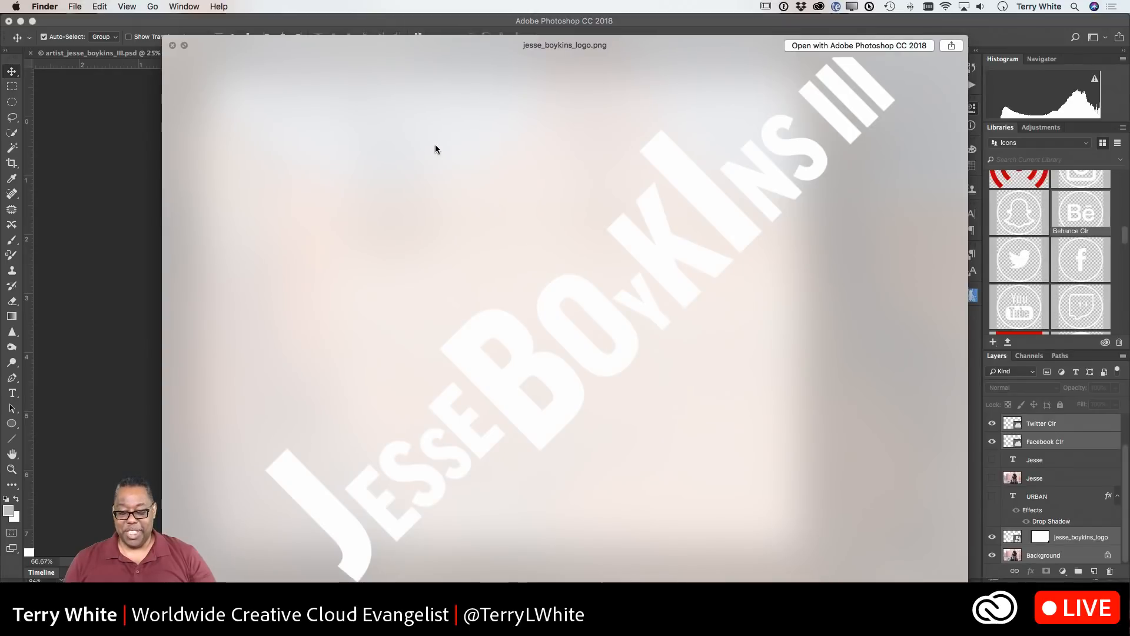
pyautogui.press('Down')
pyautogui.press('Down')
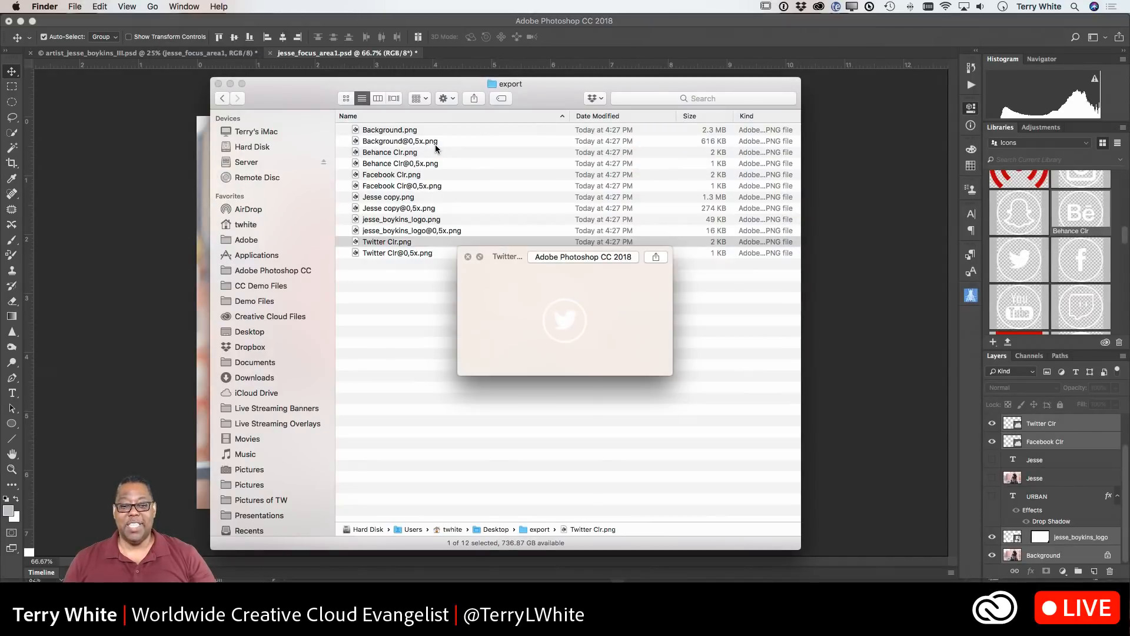
pyautogui.press('Down')
pyautogui.press('space')
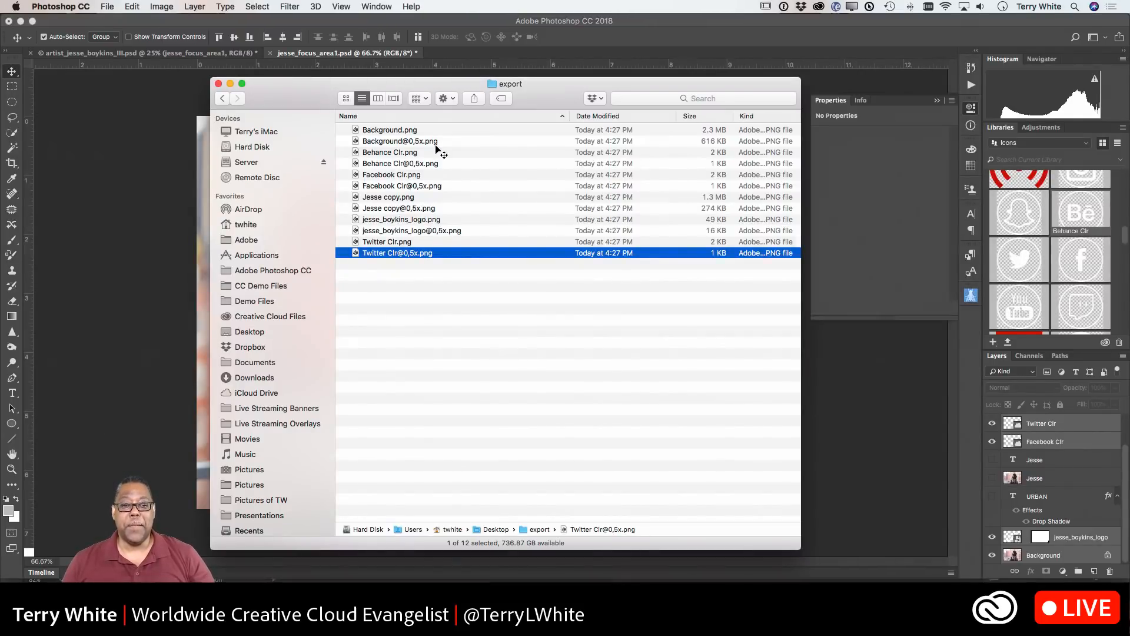
pyautogui.press('super+Tab')
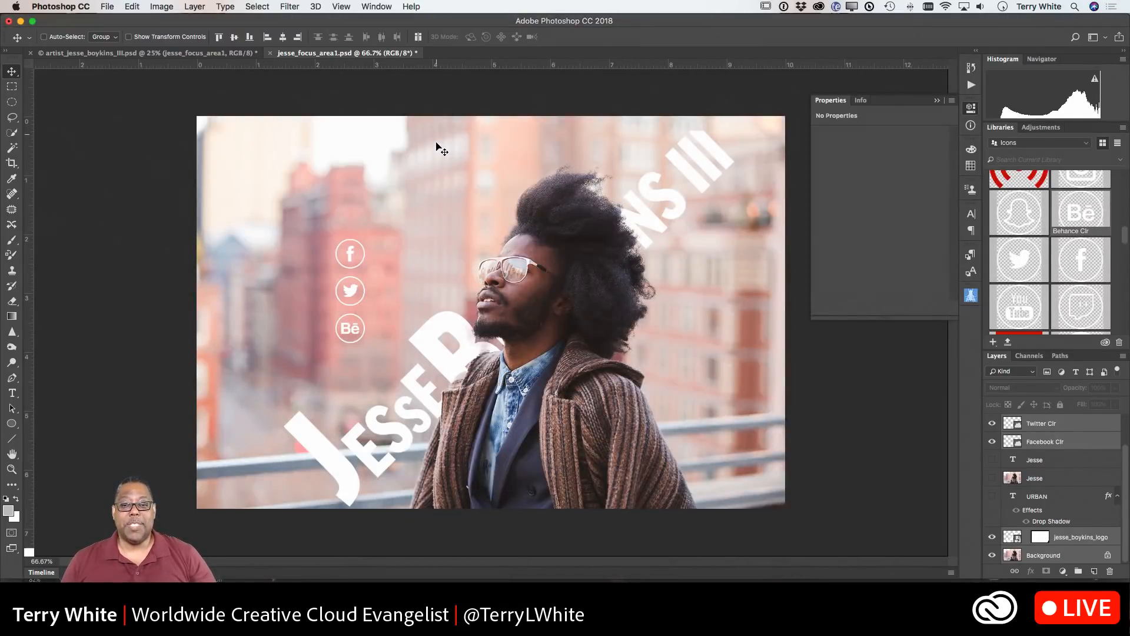